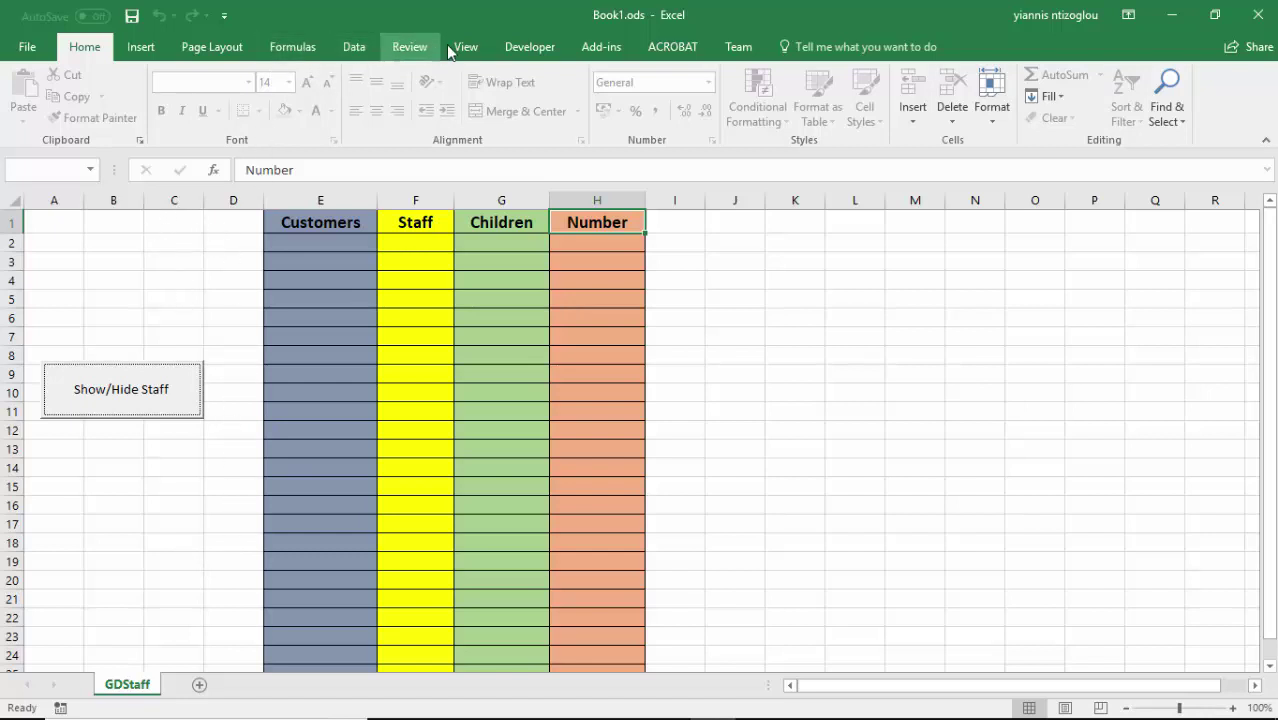
Draw an ActiveX Toggle Button across rows 5 to 8, just above the Show/Hide Staff button.
click(511, 48)
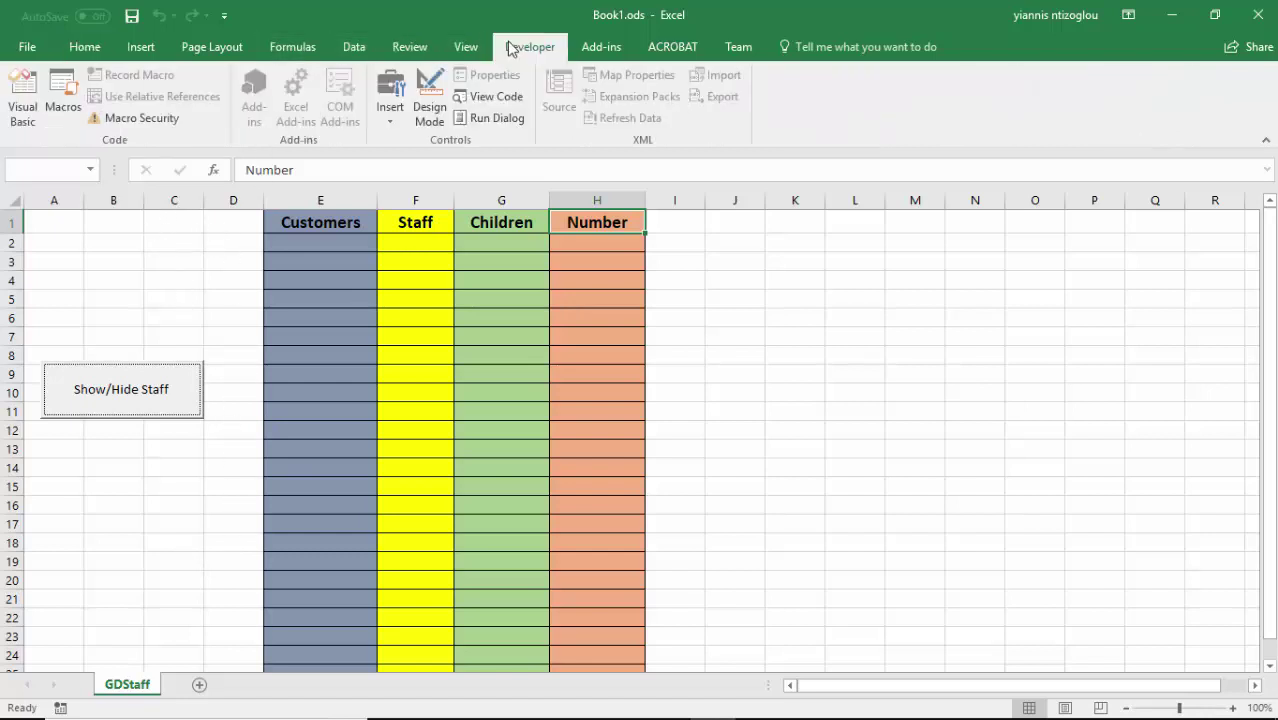
click(429, 114)
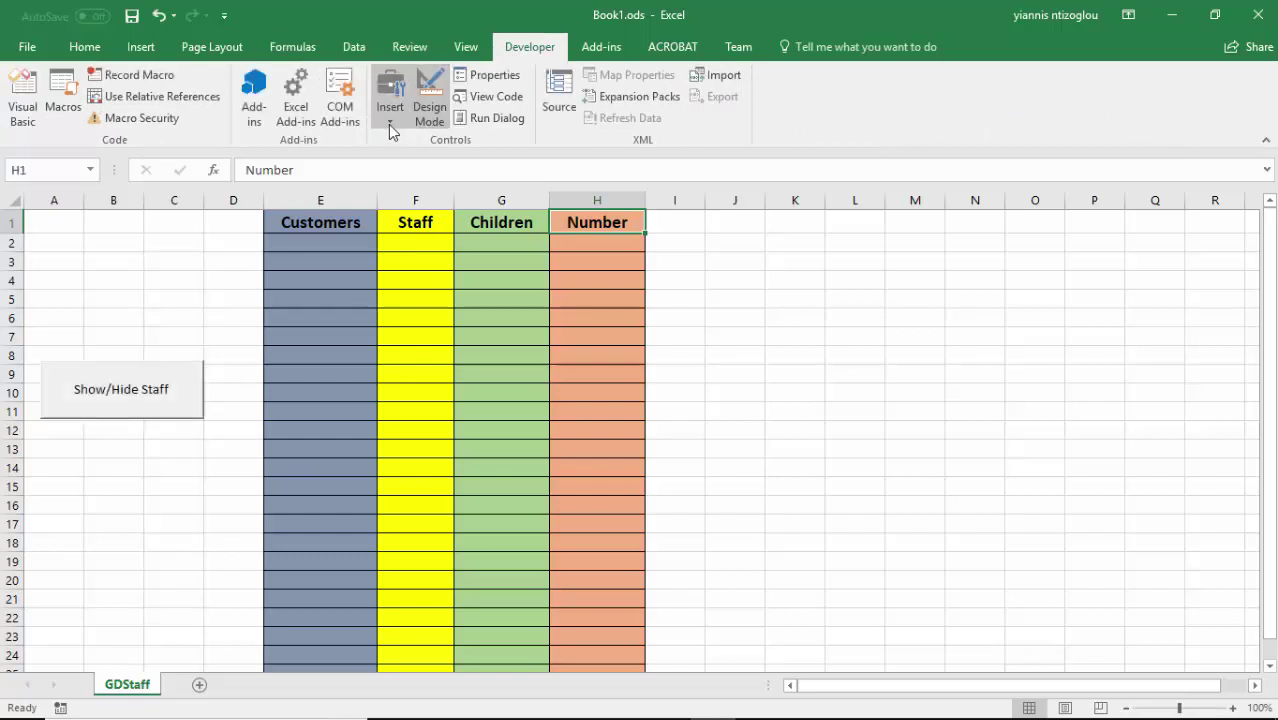
click(388, 124)
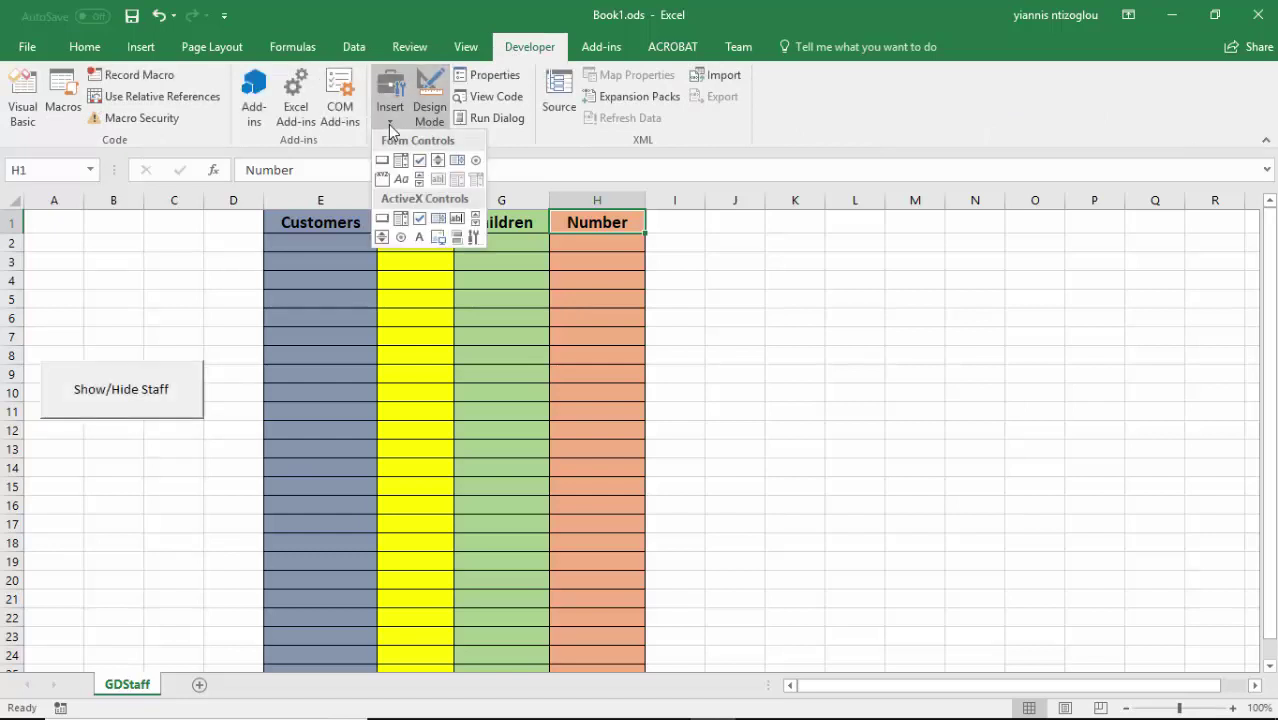
click(456, 237)
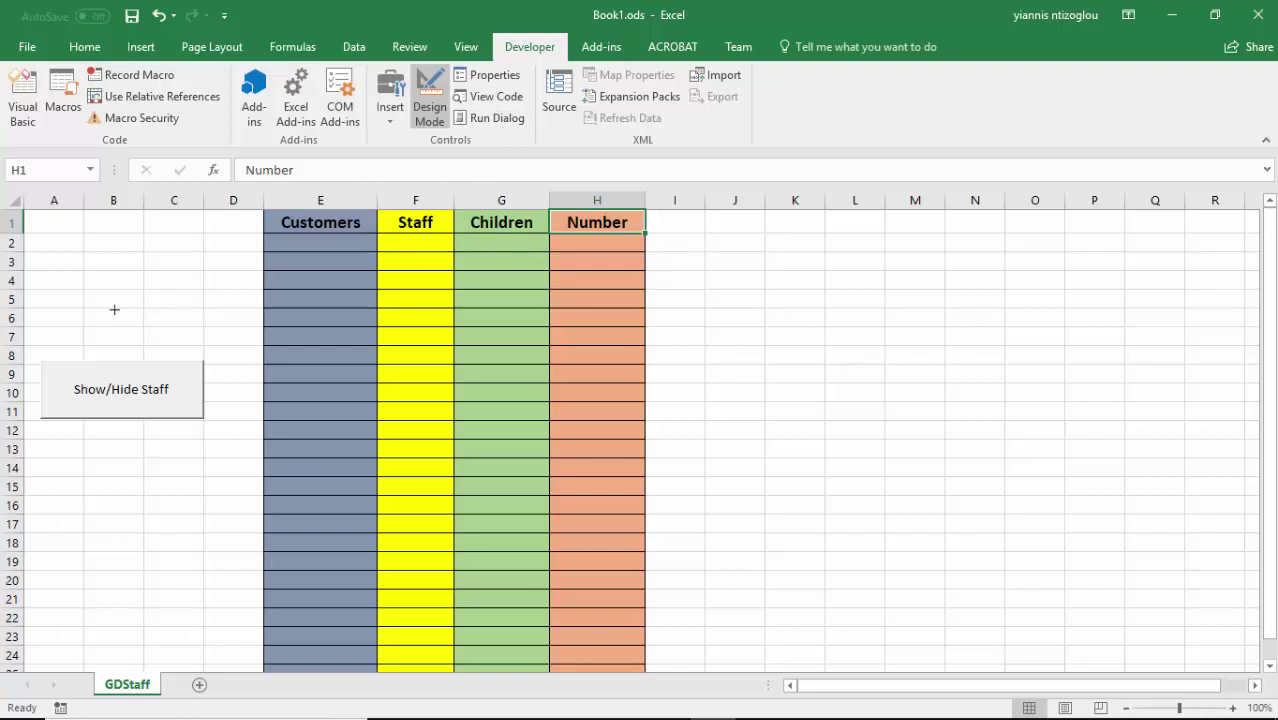
drag(36, 294, 201, 325)
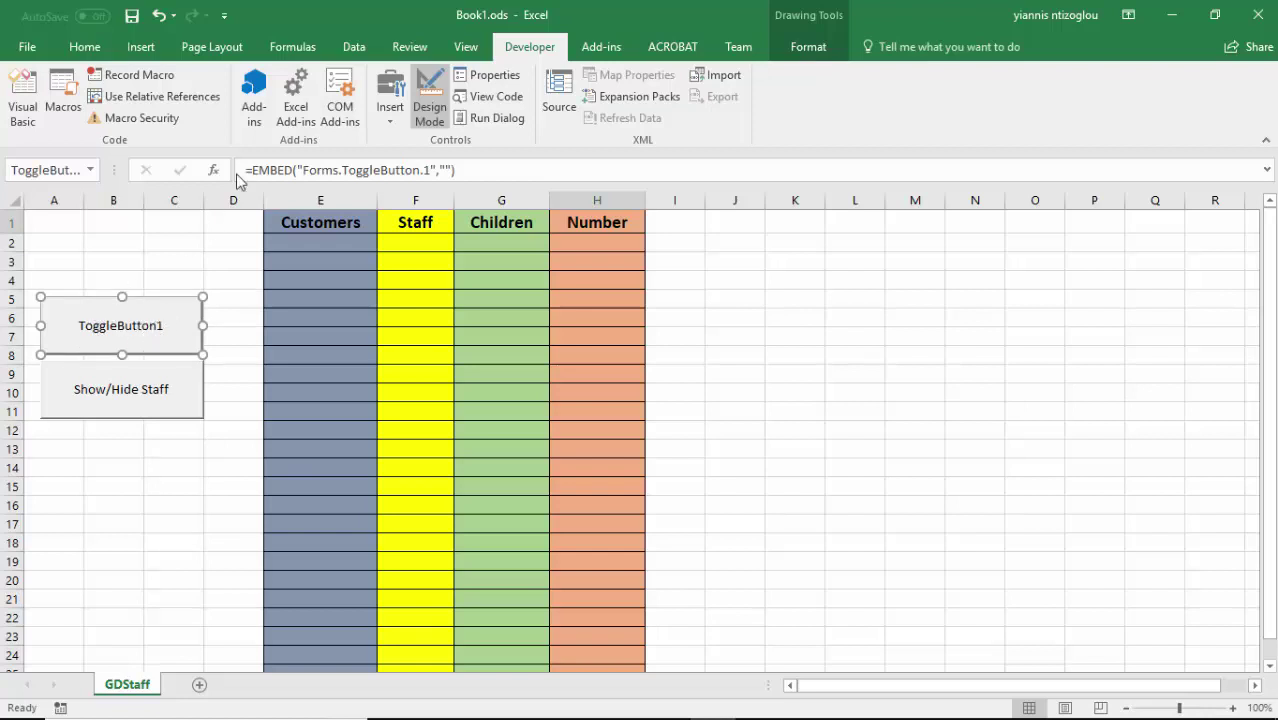
In Properties, rename ToggleButton1 to ShowHideCustomer.
click(487, 75)
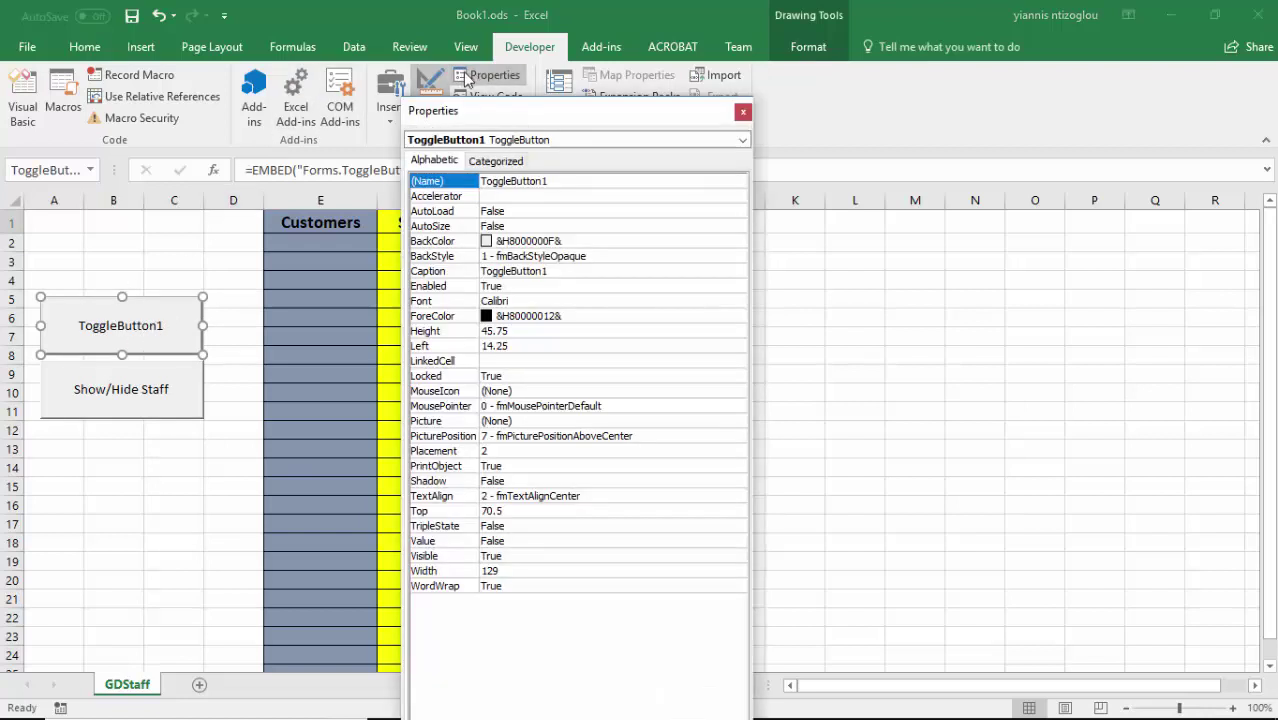
click(494, 181)
double_click(550, 181)
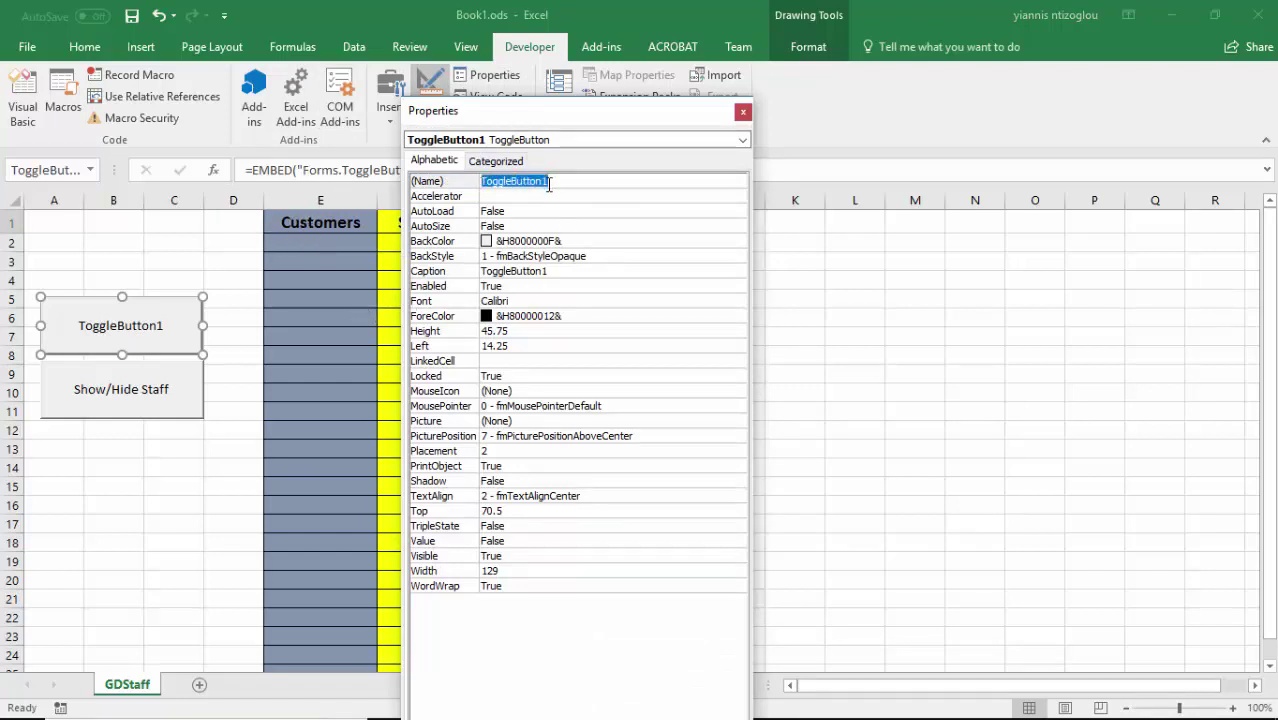
text(stomer)
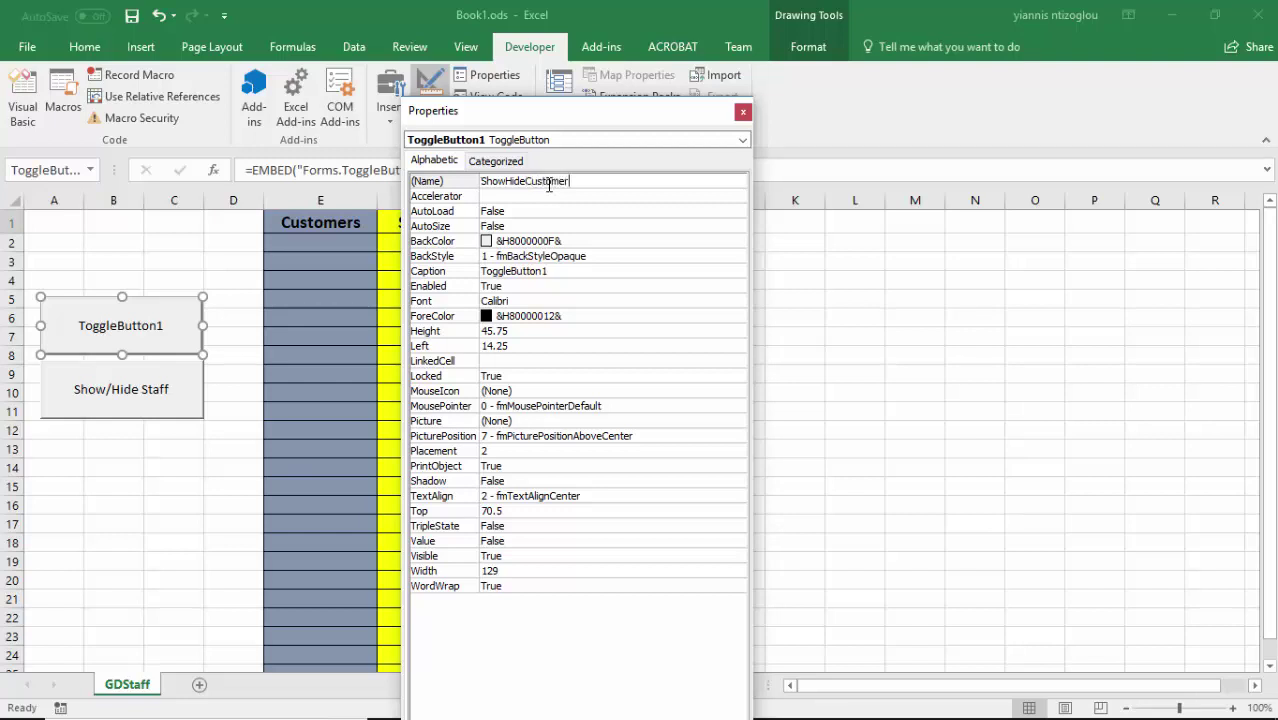
drag(582, 181, 296, 180)
key(ctrl+c)
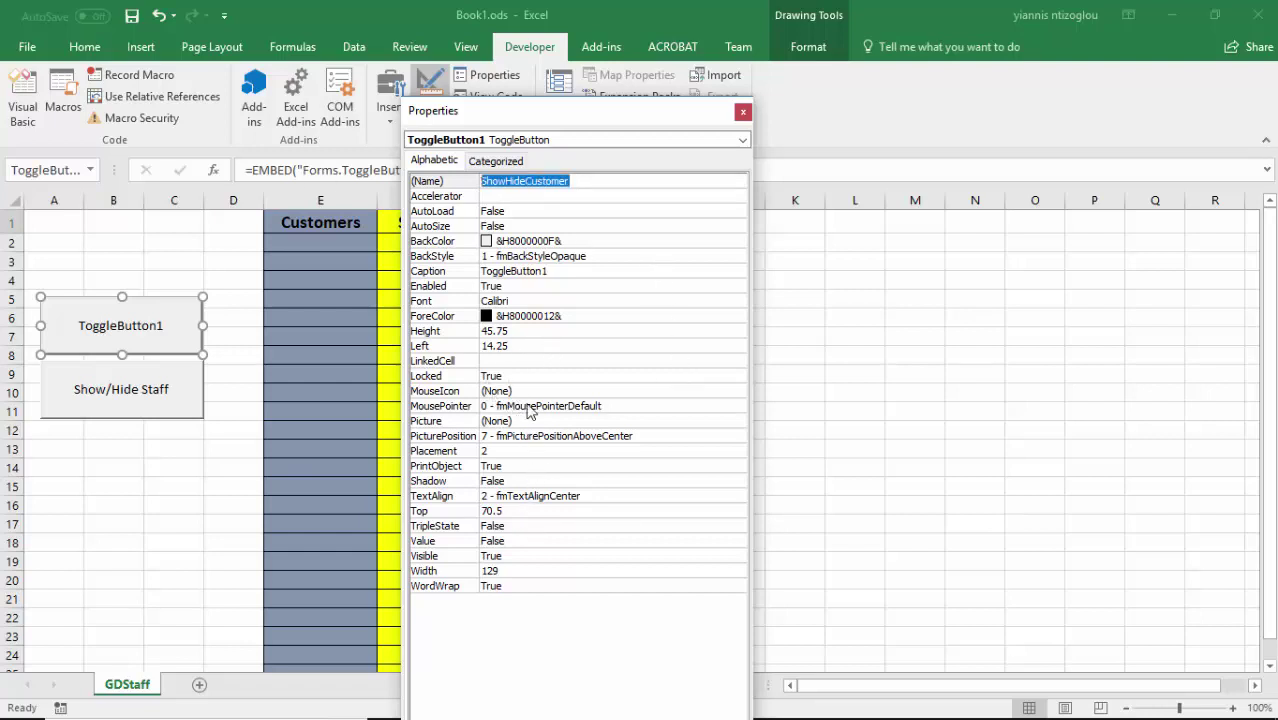
key(Return)
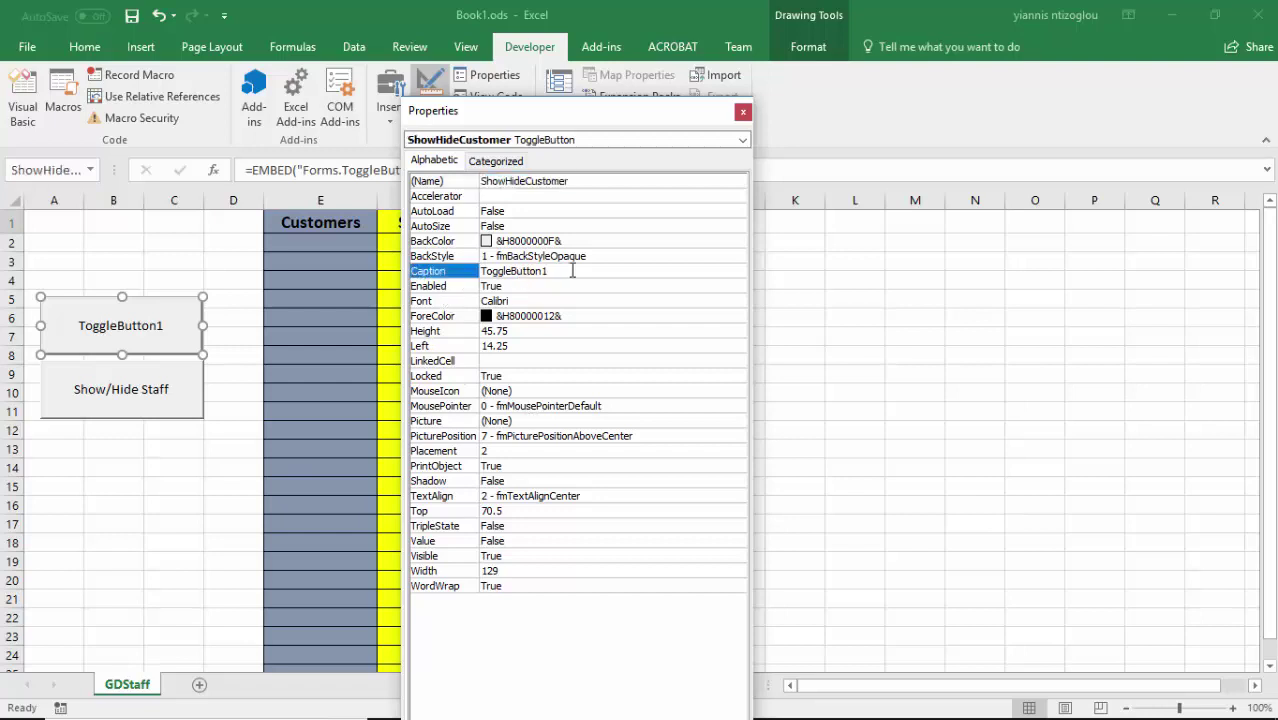
Set the button's caption to 'Show/Hide Customer' and close the Properties window.
click(516, 271)
key(ctrl+v)
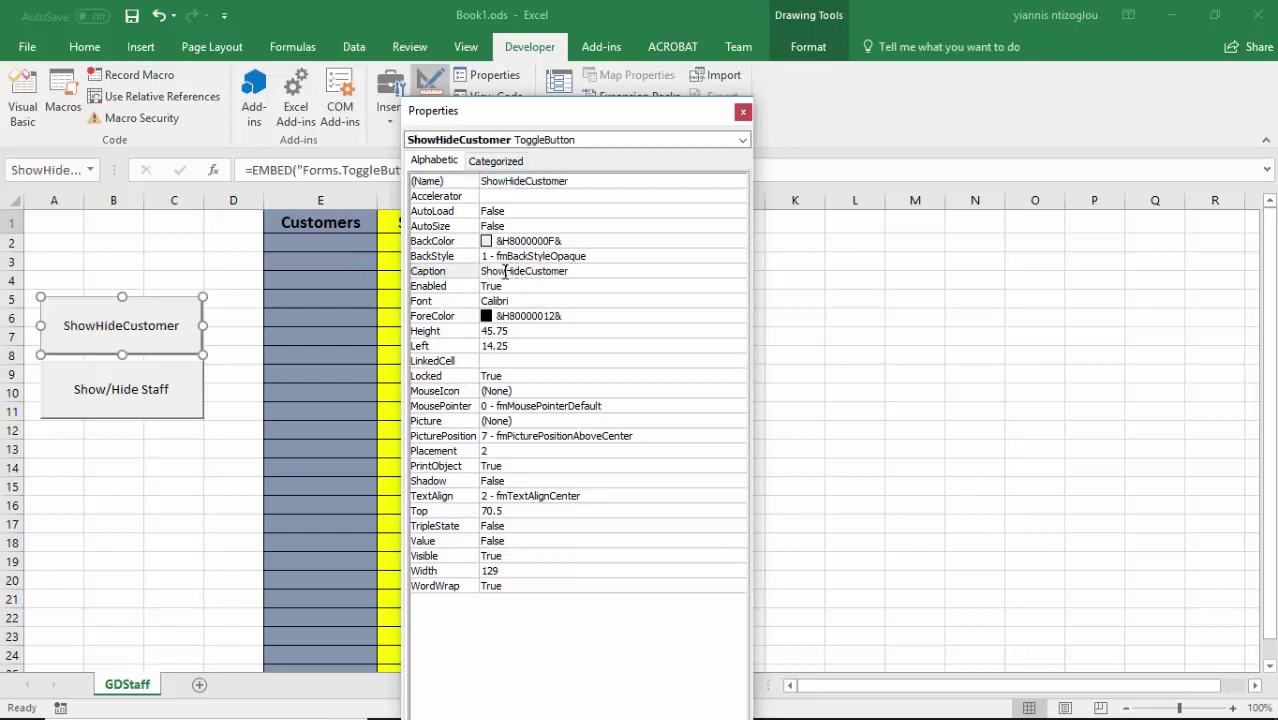
text(/)
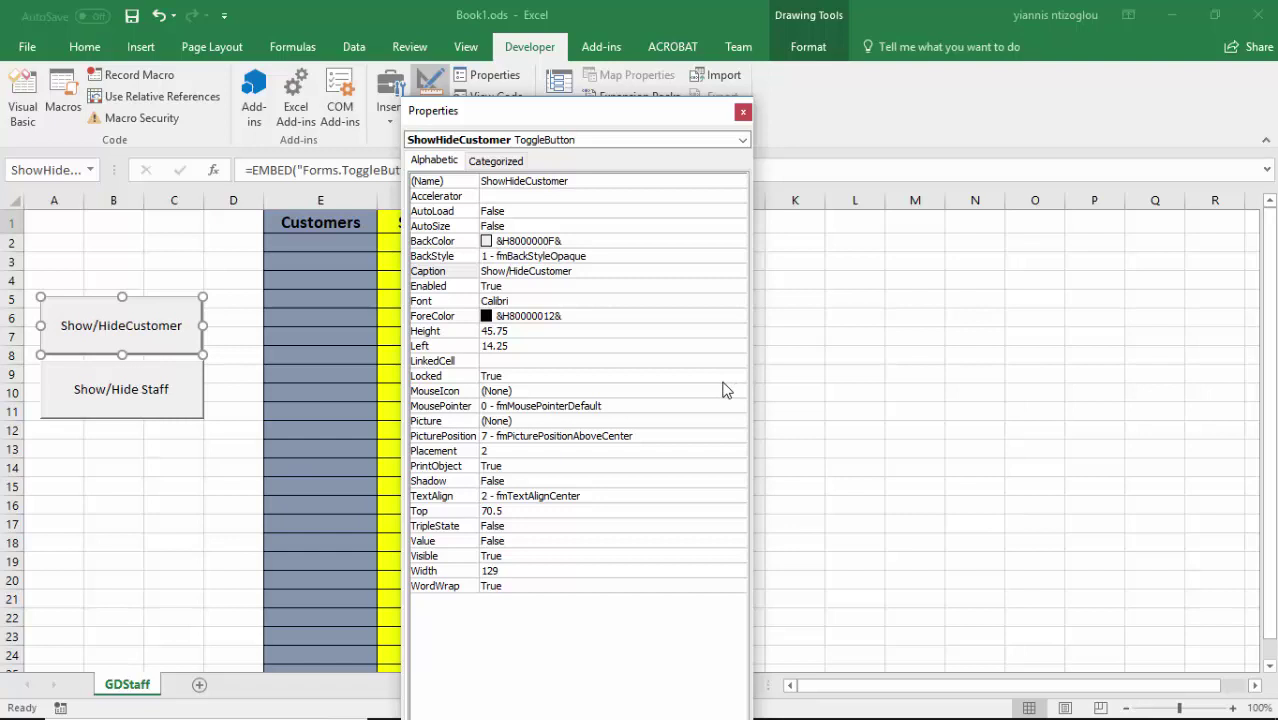
click(533, 272)
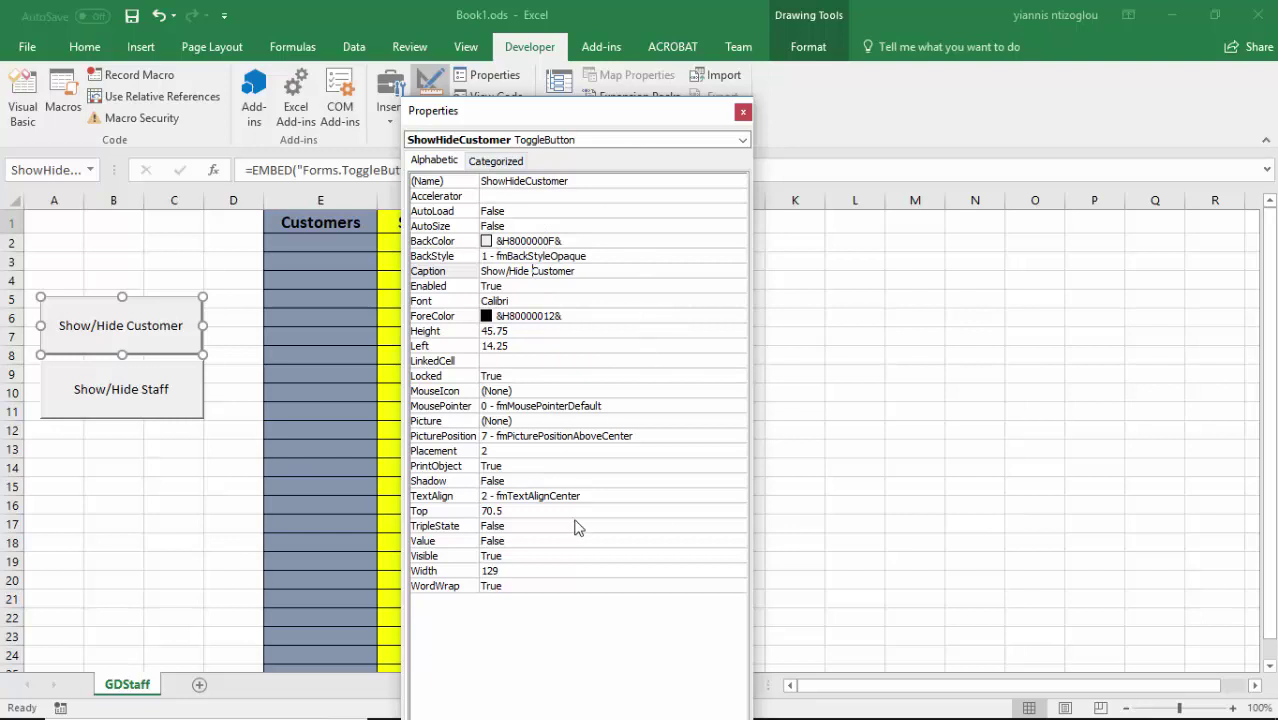
click(742, 113)
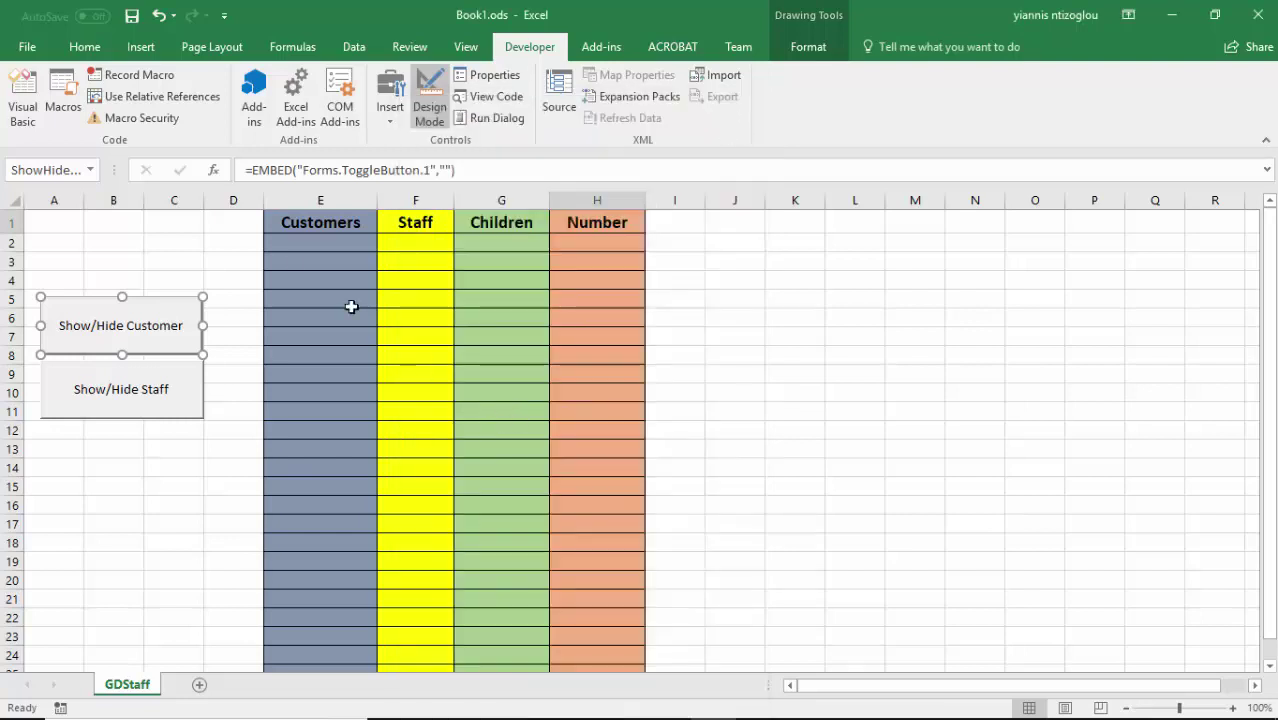
Open the GDStaff sheet code and type ShowHideCustomer on a new line below the Staff procedure.
click(16, 124)
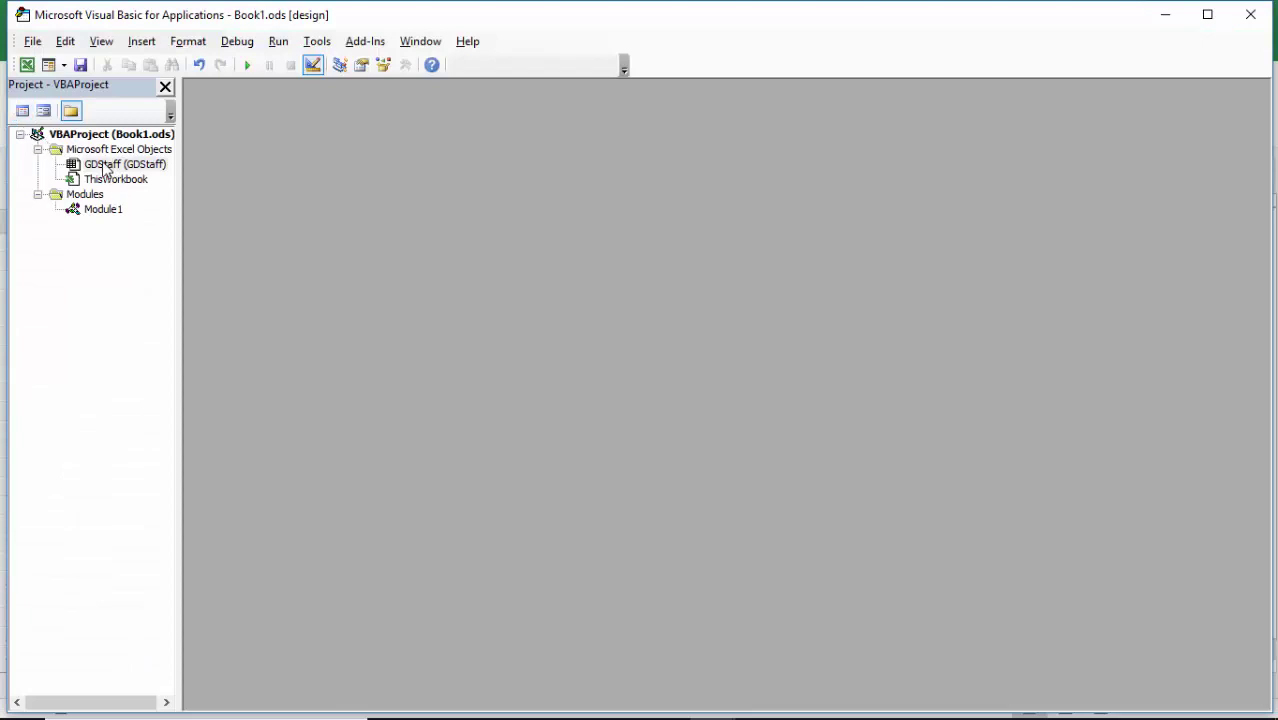
double_click(110, 166)
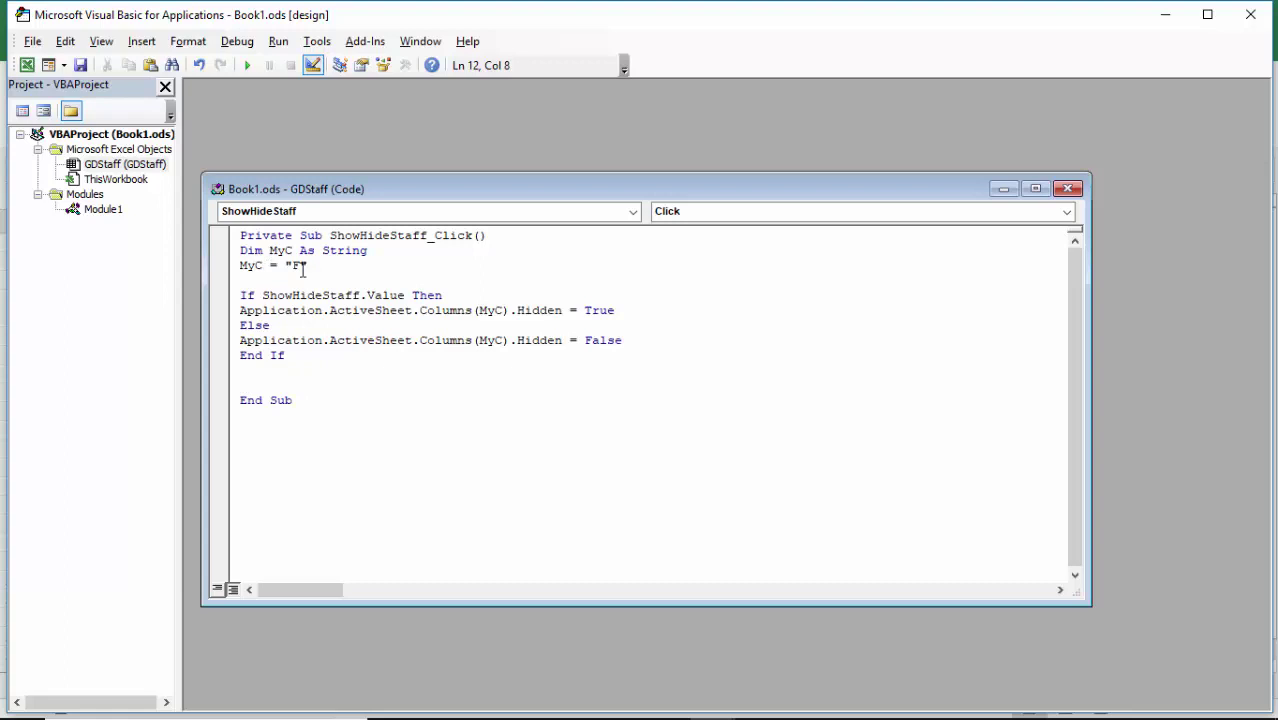
click(242, 236)
drag(242, 236, 485, 422)
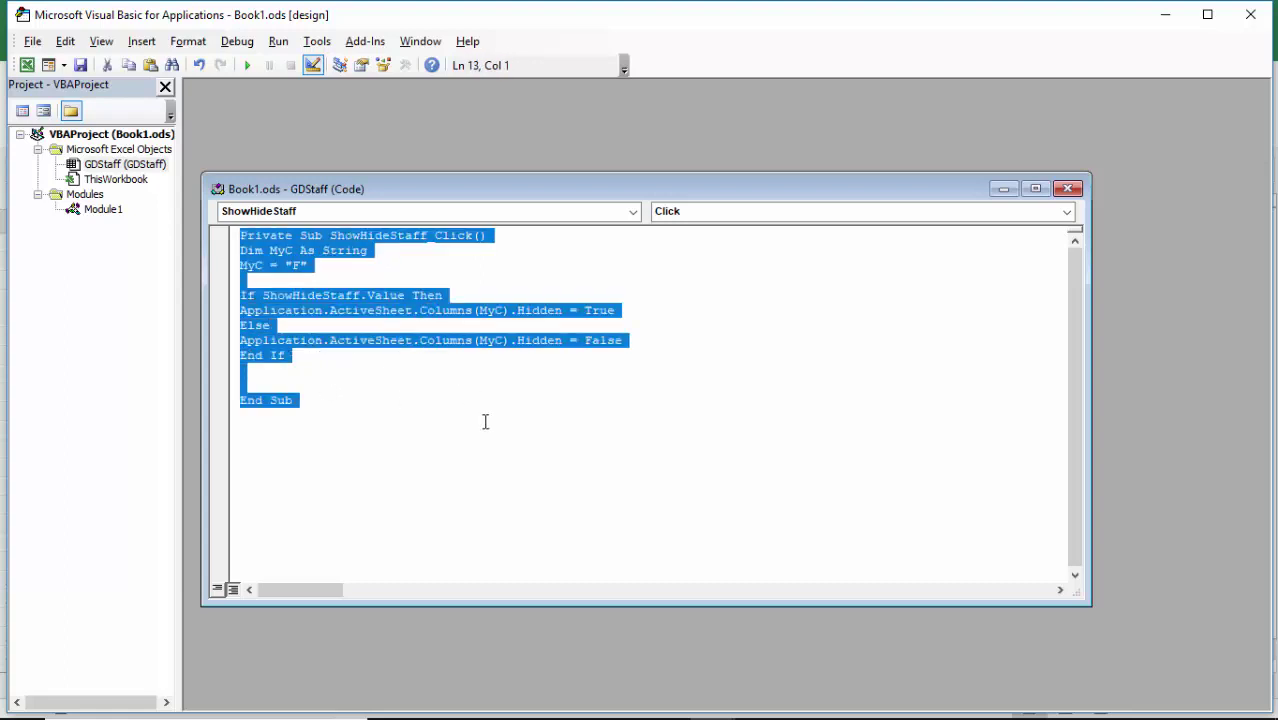
click(381, 416)
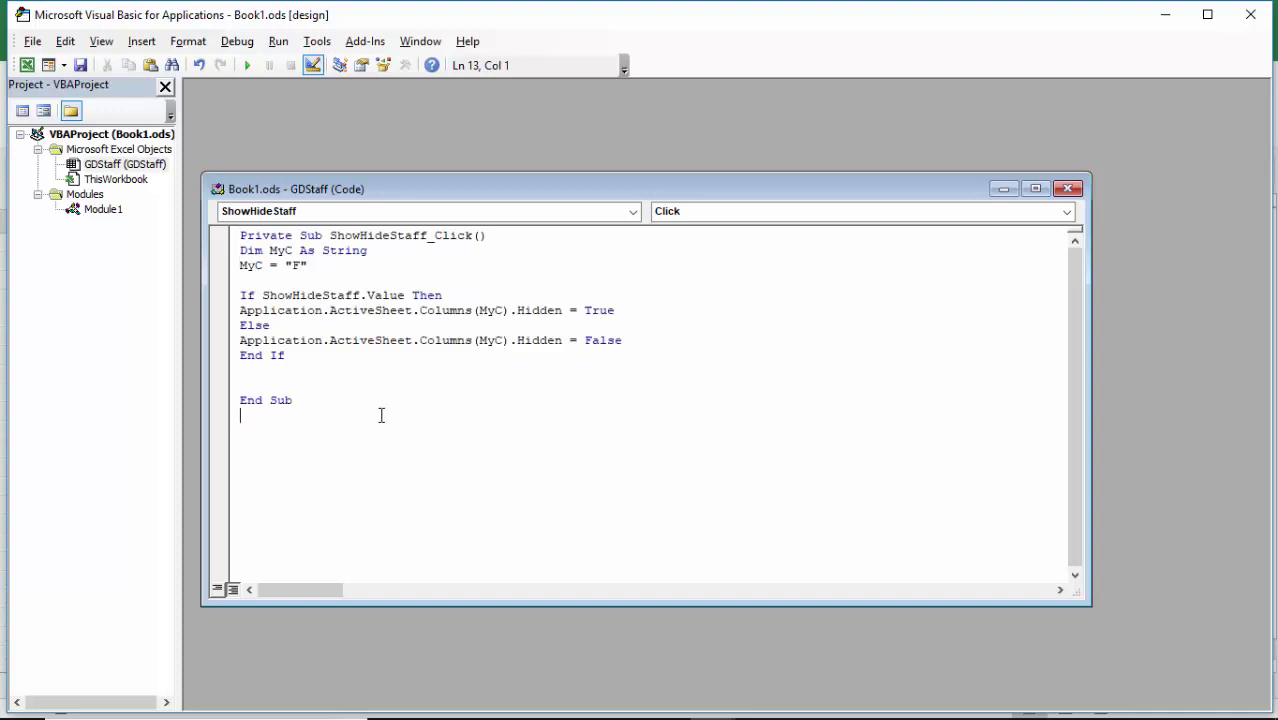
key(Return)
text(ShowHideCustomer)
drag(370, 434, 177, 431)
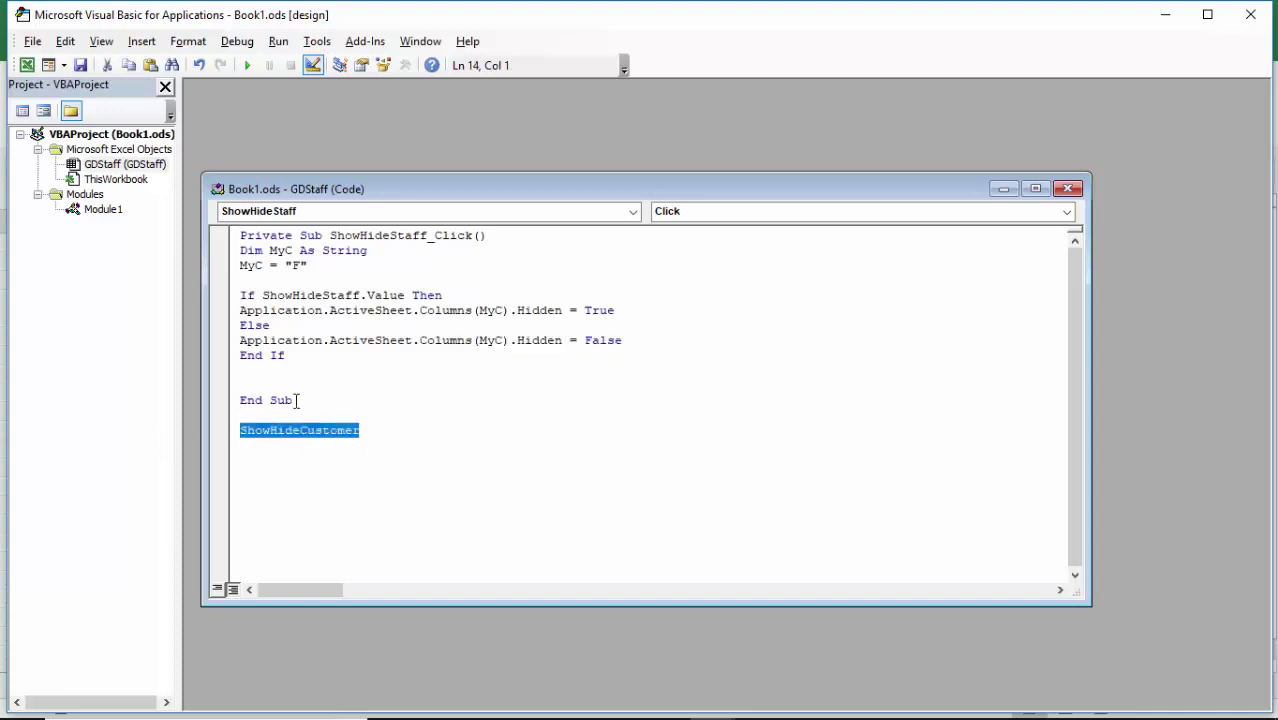
Remove blank lines from ShowHideStaff_Click and paste a copy of the procedure below it.
drag(296, 401, 197, 252)
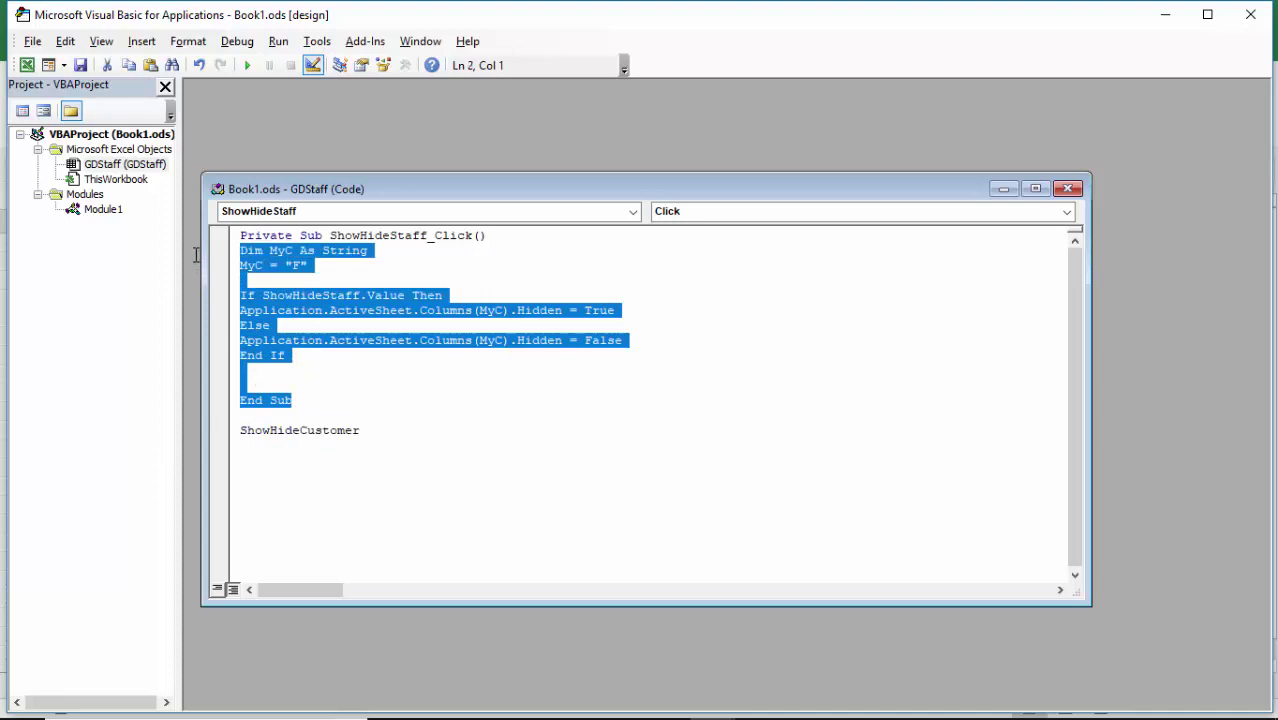
click(242, 405)
key(BackSpace)
key(BackSpace)
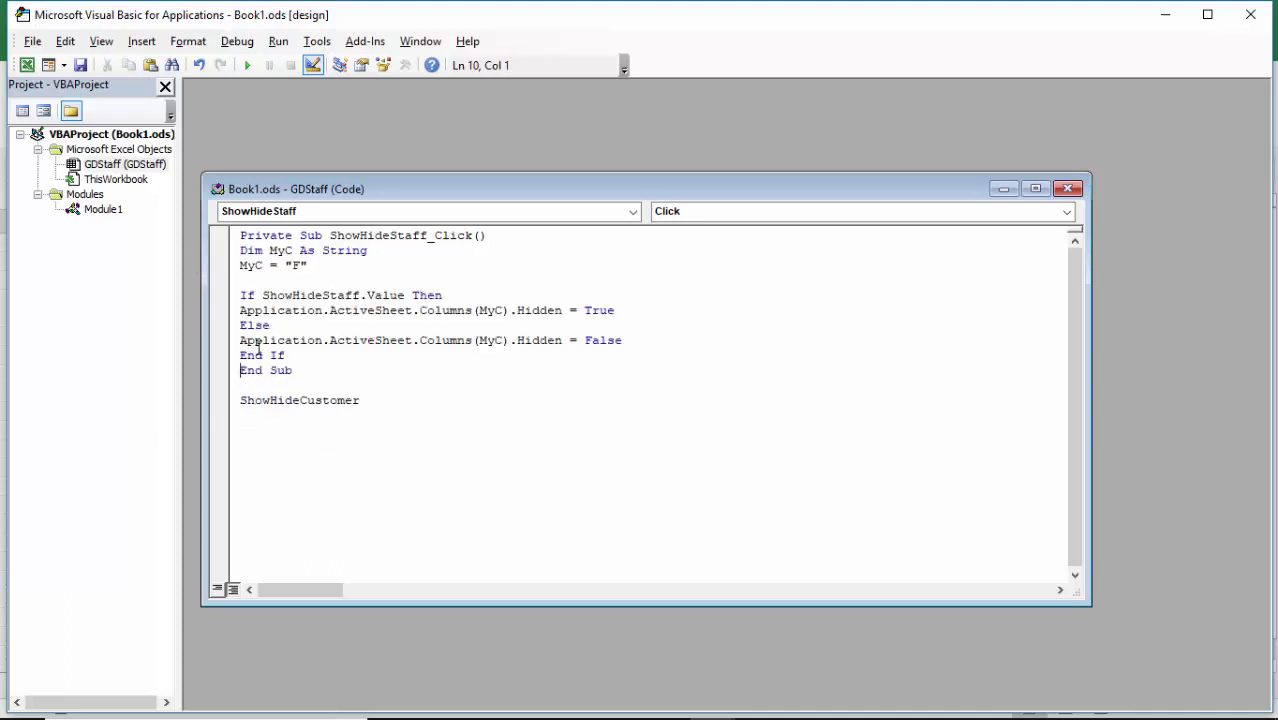
click(240, 296)
key(BackSpace)
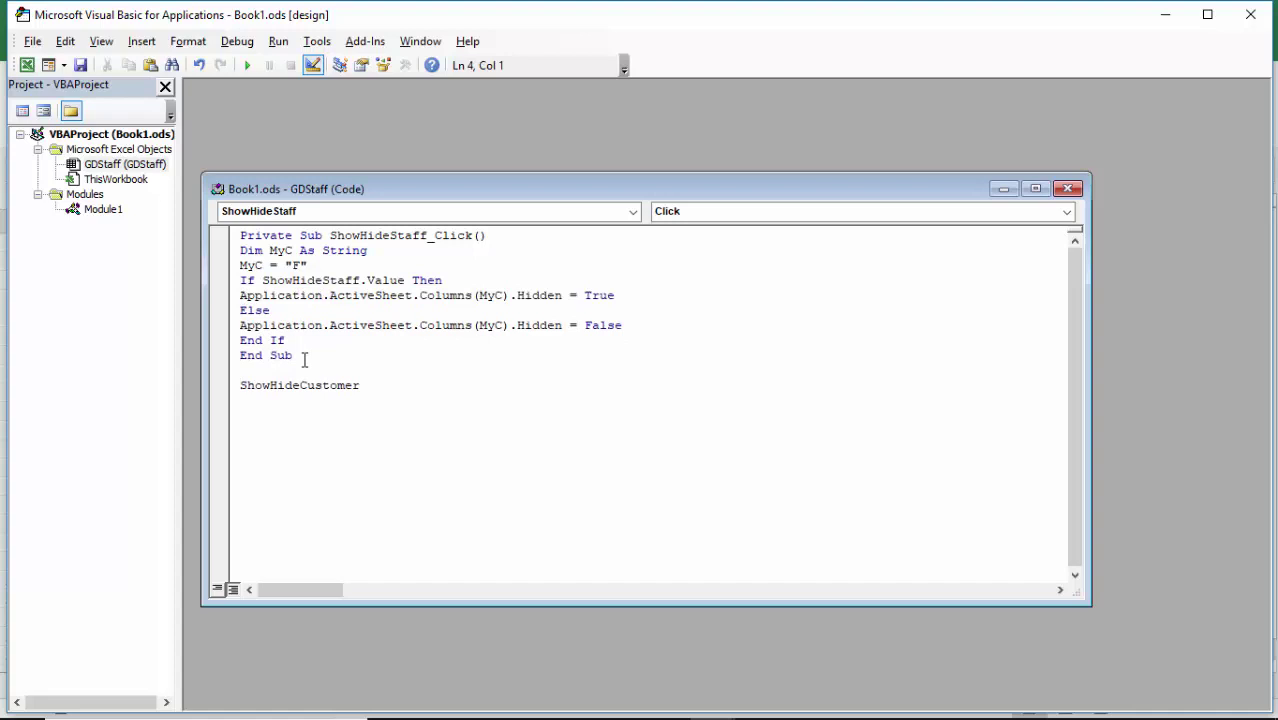
drag(304, 360, 189, 234)
key(ctrl+c)
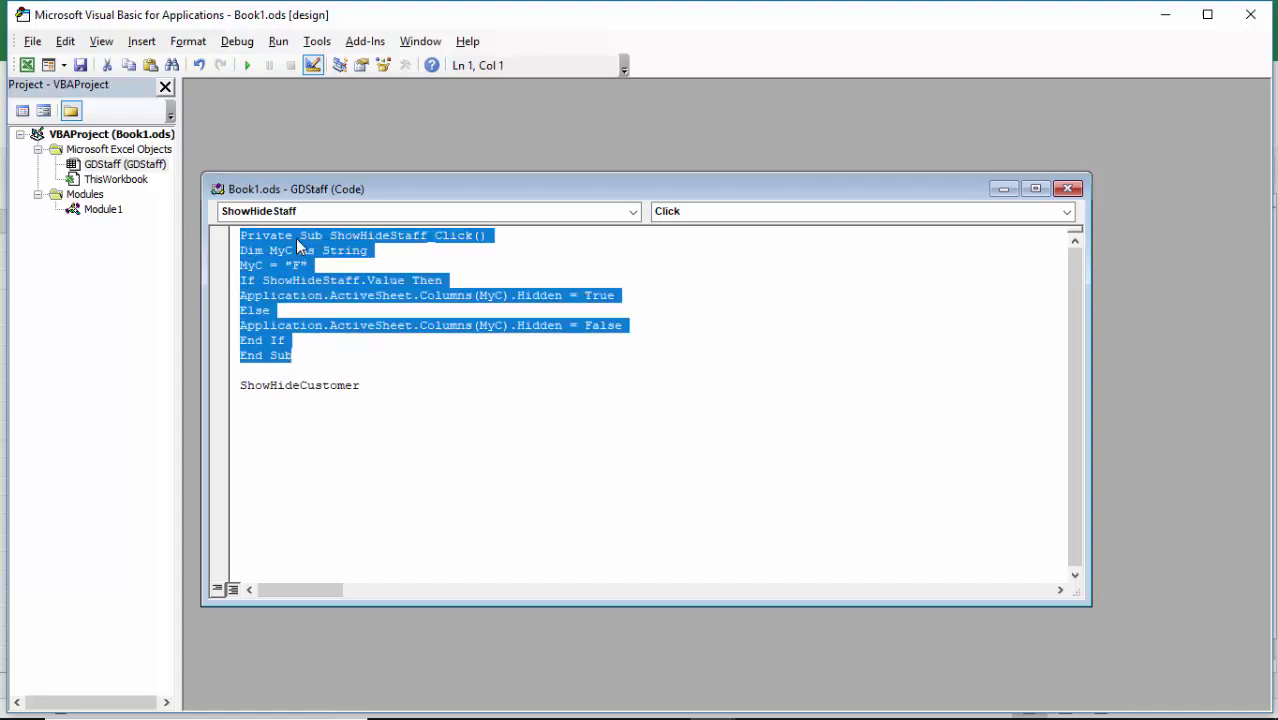
click(388, 369)
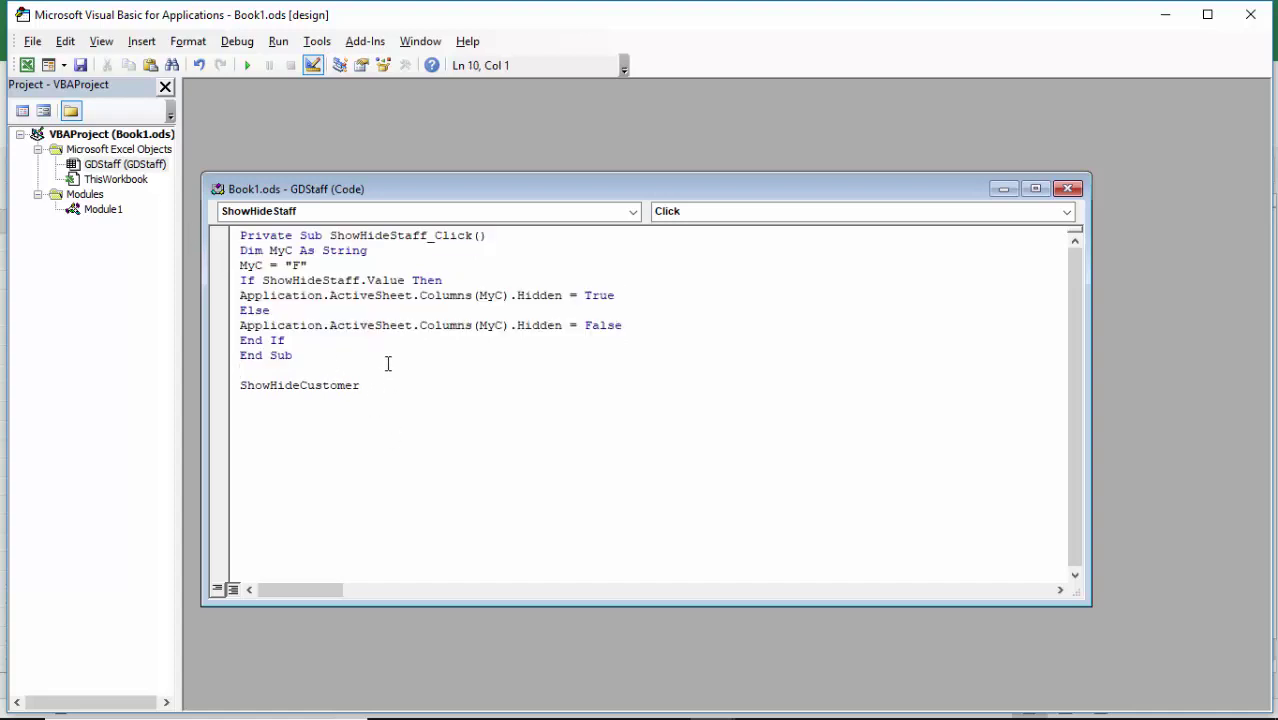
key(ctrl+v)
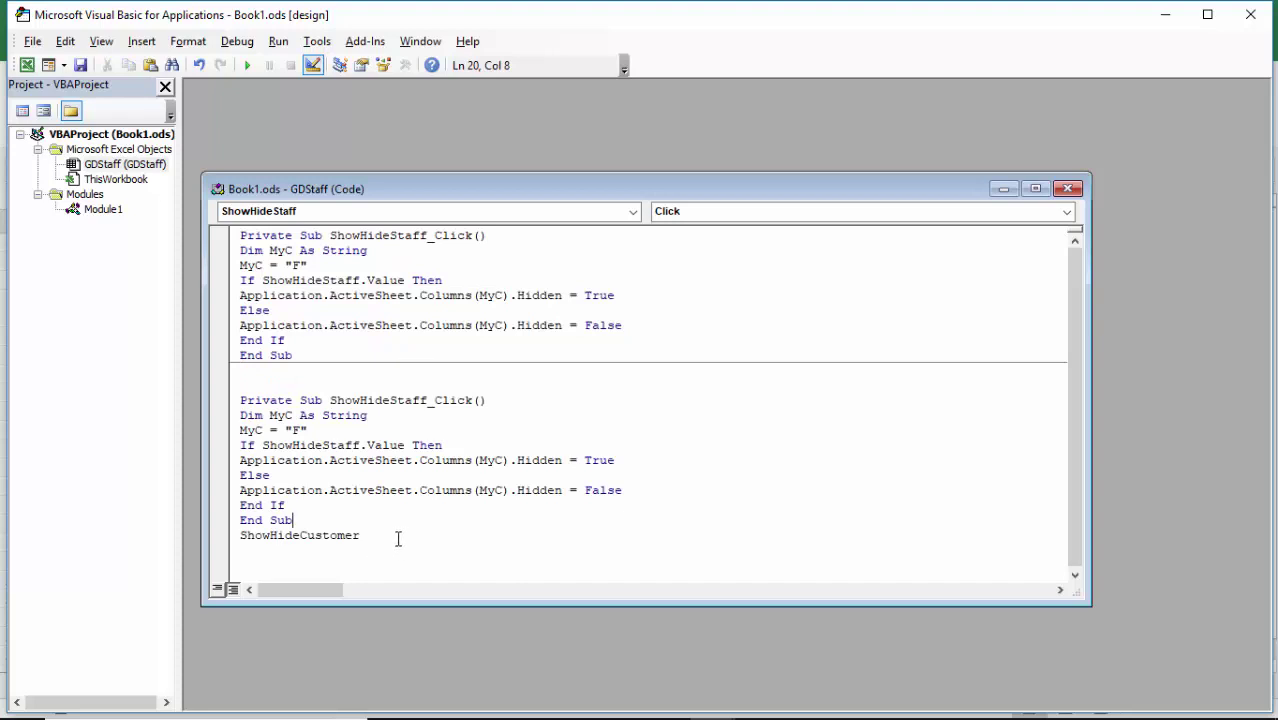
Rename the copied procedure's header to ShowHideCustomer_Click.
drag(398, 539, 237, 538)
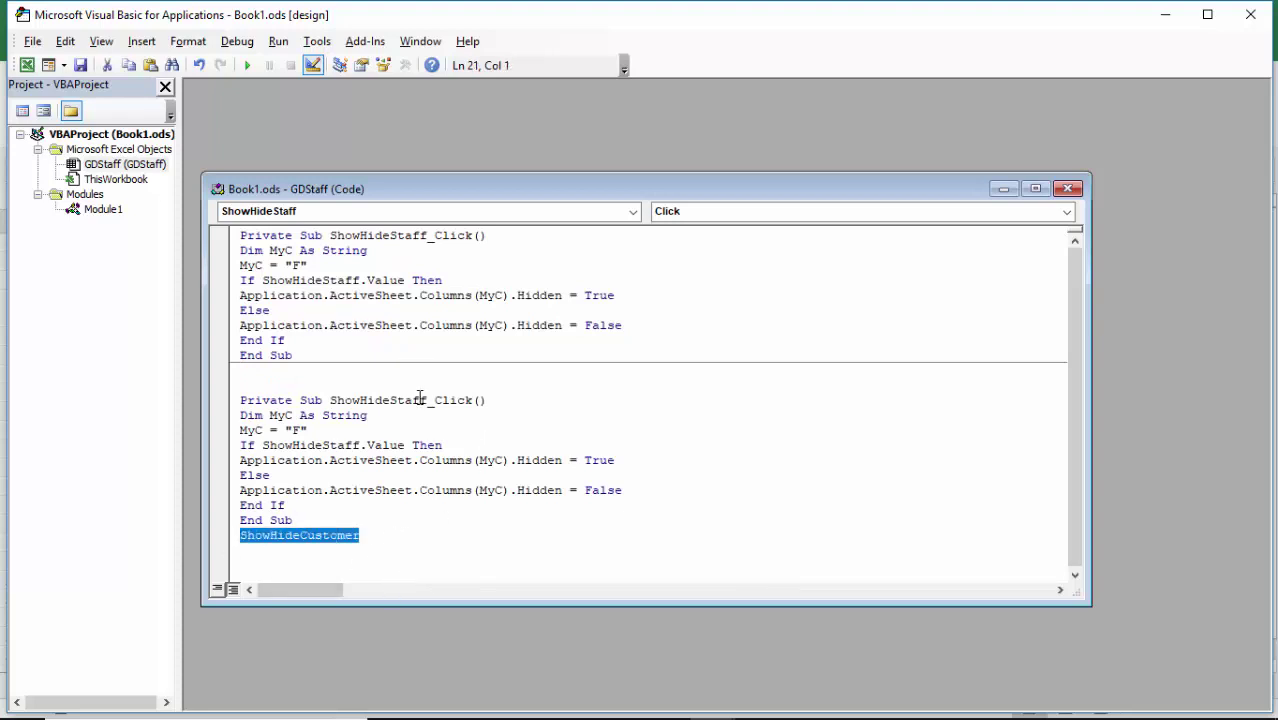
click(414, 400)
double_click(414, 400)
click(428, 417)
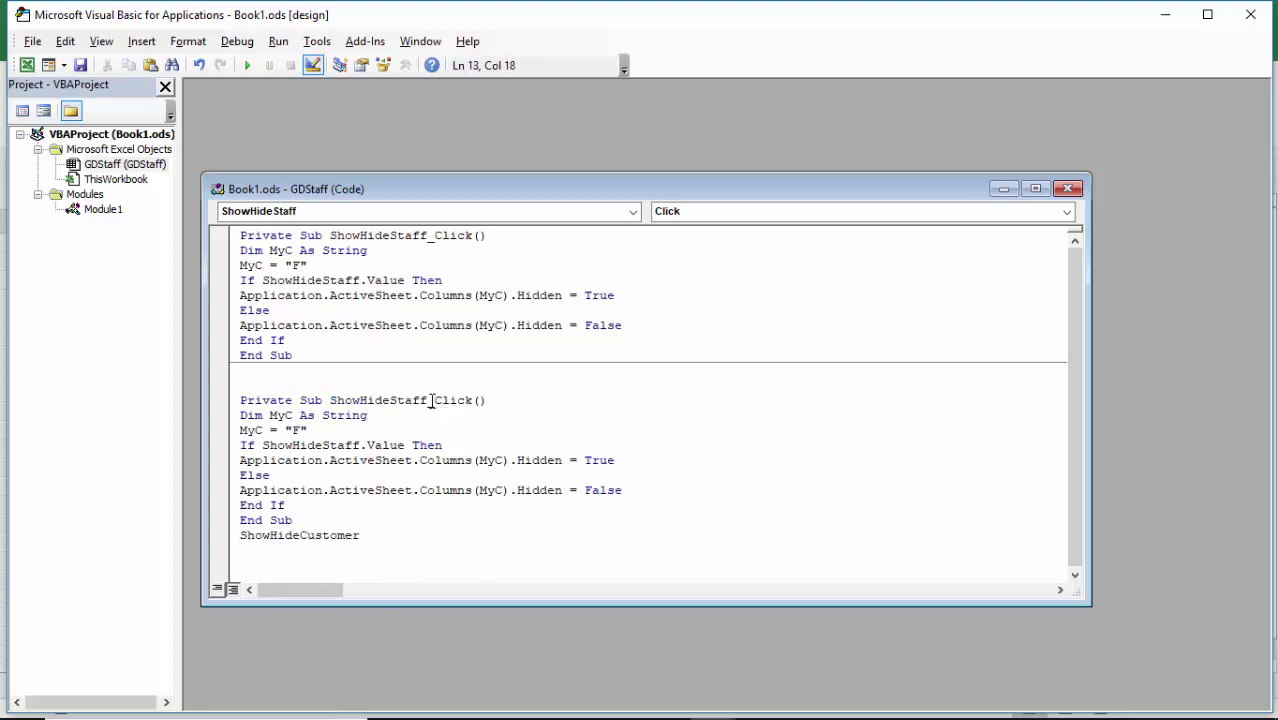
drag(430, 400, 327, 404)
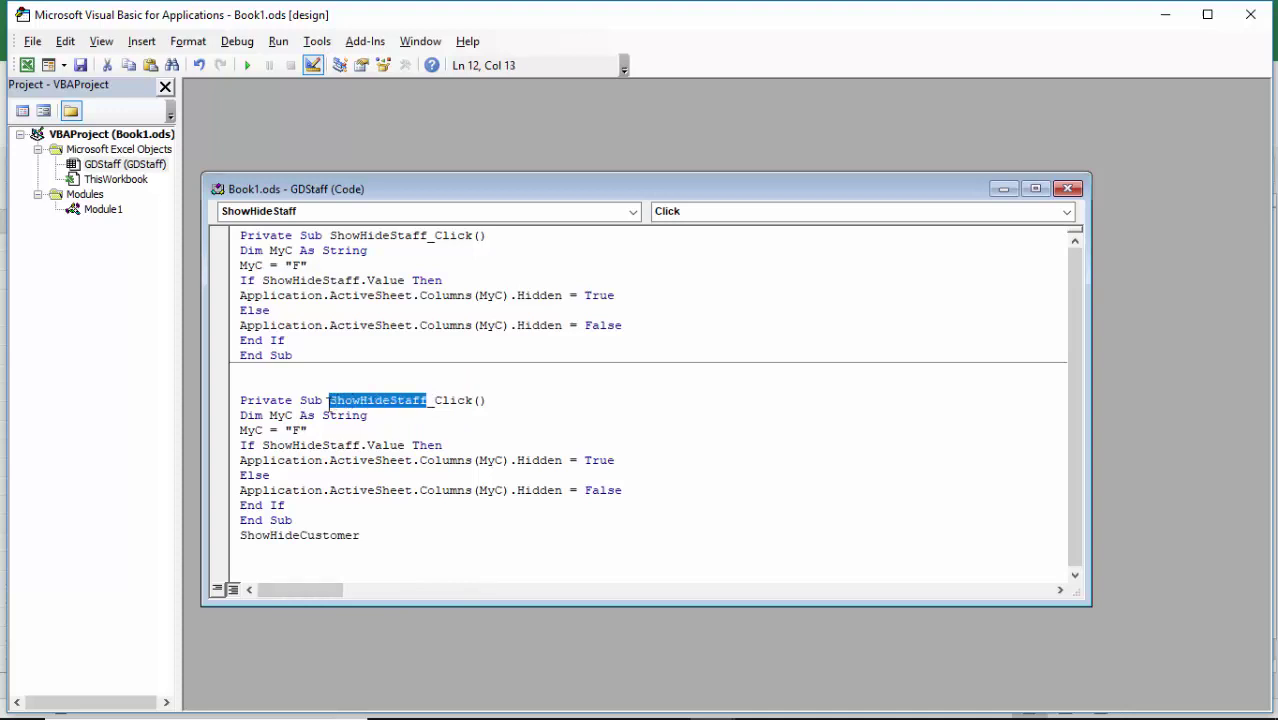
text(ShowHideCustomer)
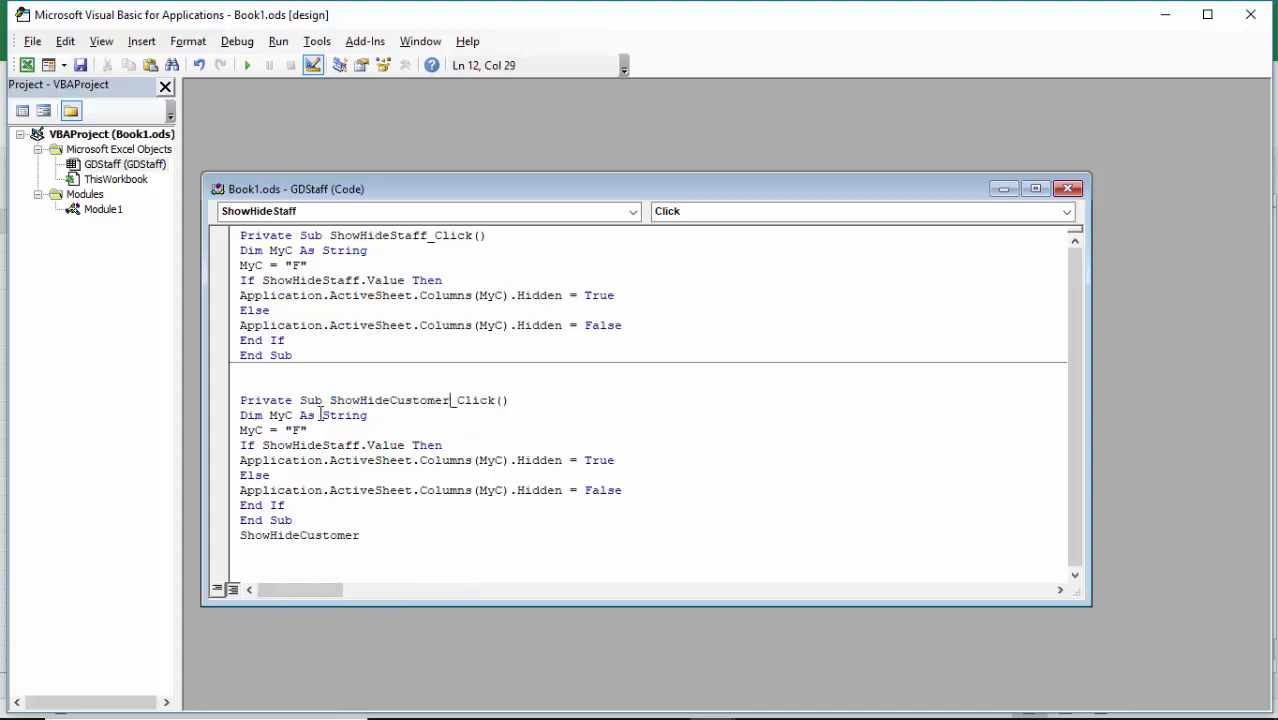
Cut the leftover ShowHideCustomer line from below the new procedure.
drag(365, 537, 191, 537)
key(Delete)
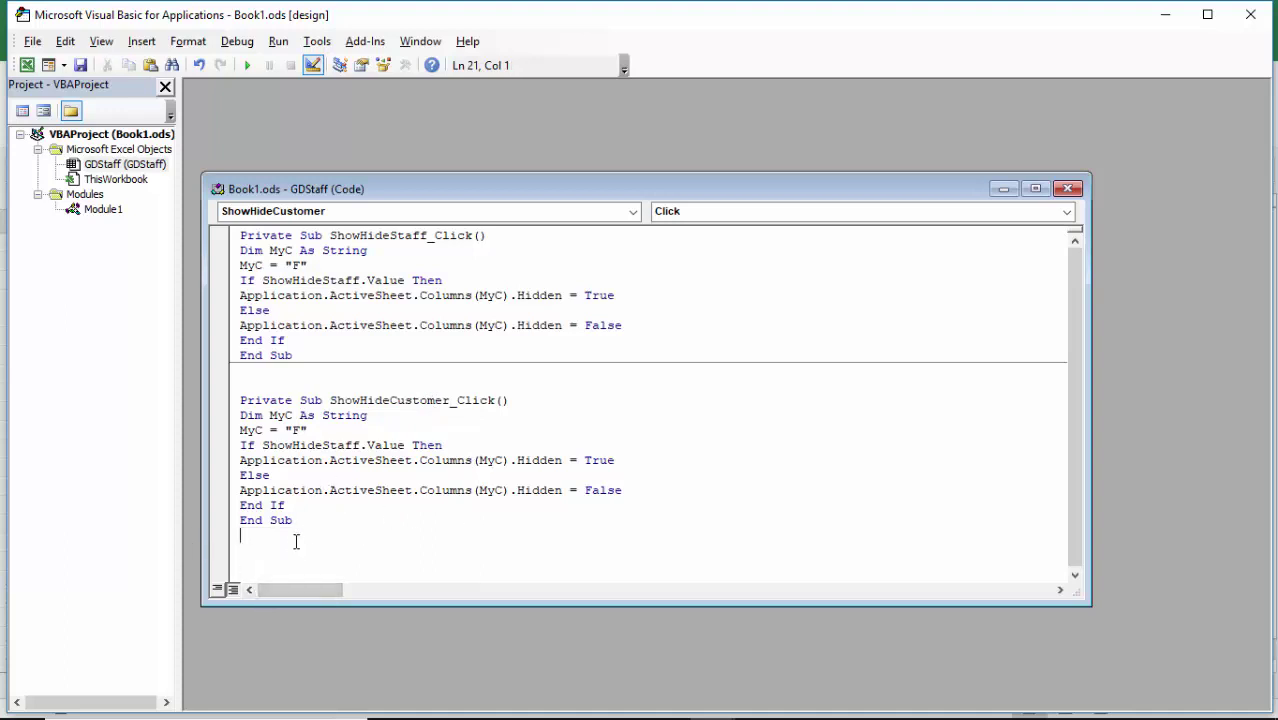
key(ctrl+z)
key(ctrl+c)
right_click(327, 535)
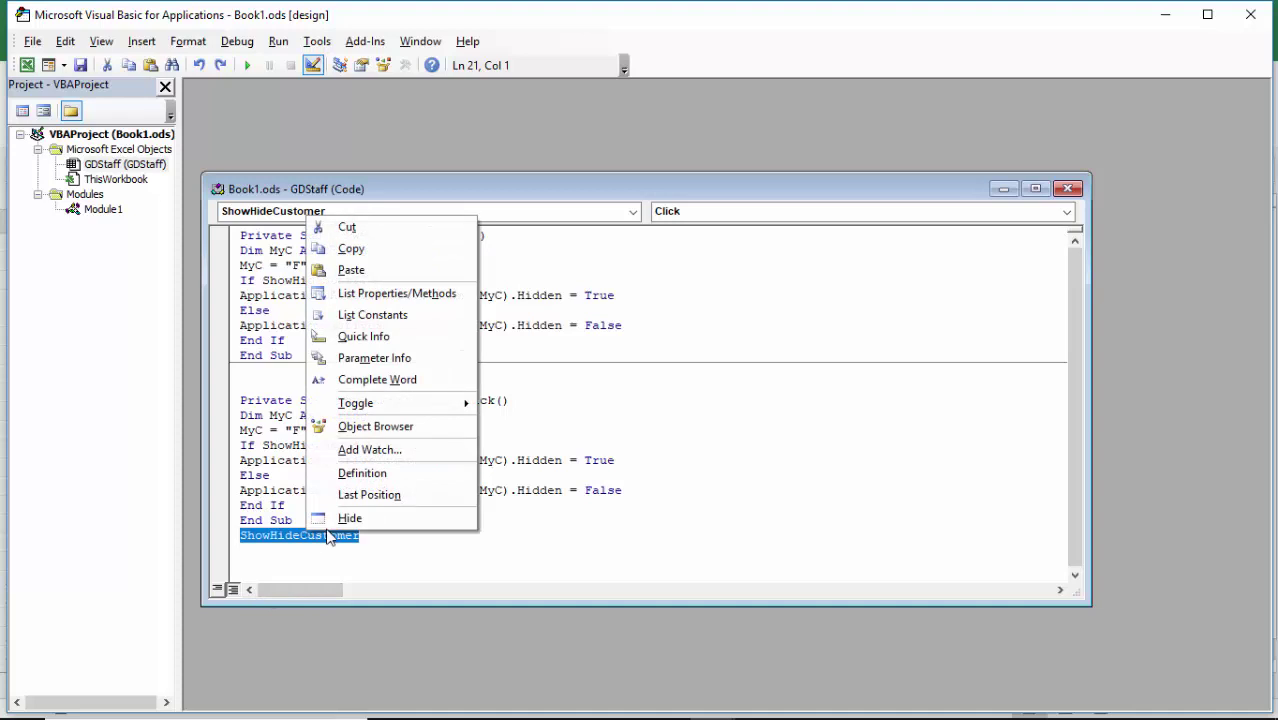
click(362, 225)
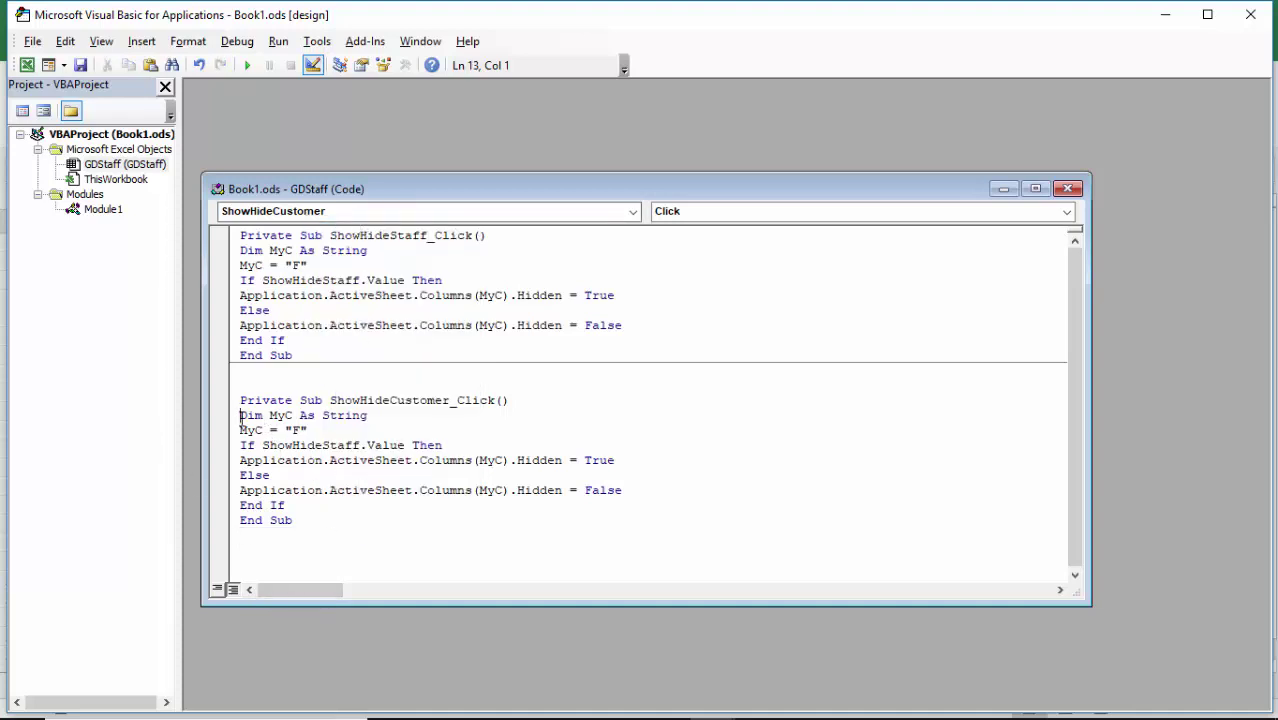
drag(241, 415, 377, 419)
click(300, 415)
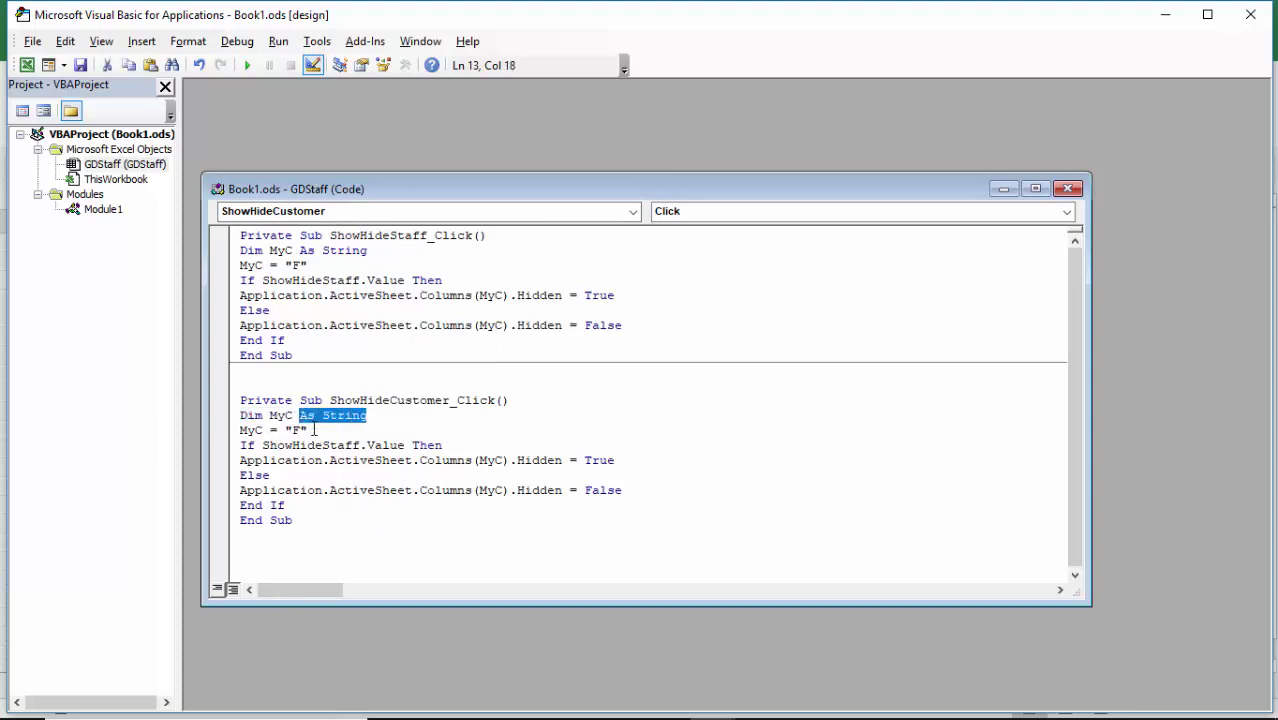
click(1170, 20)
click(294, 278)
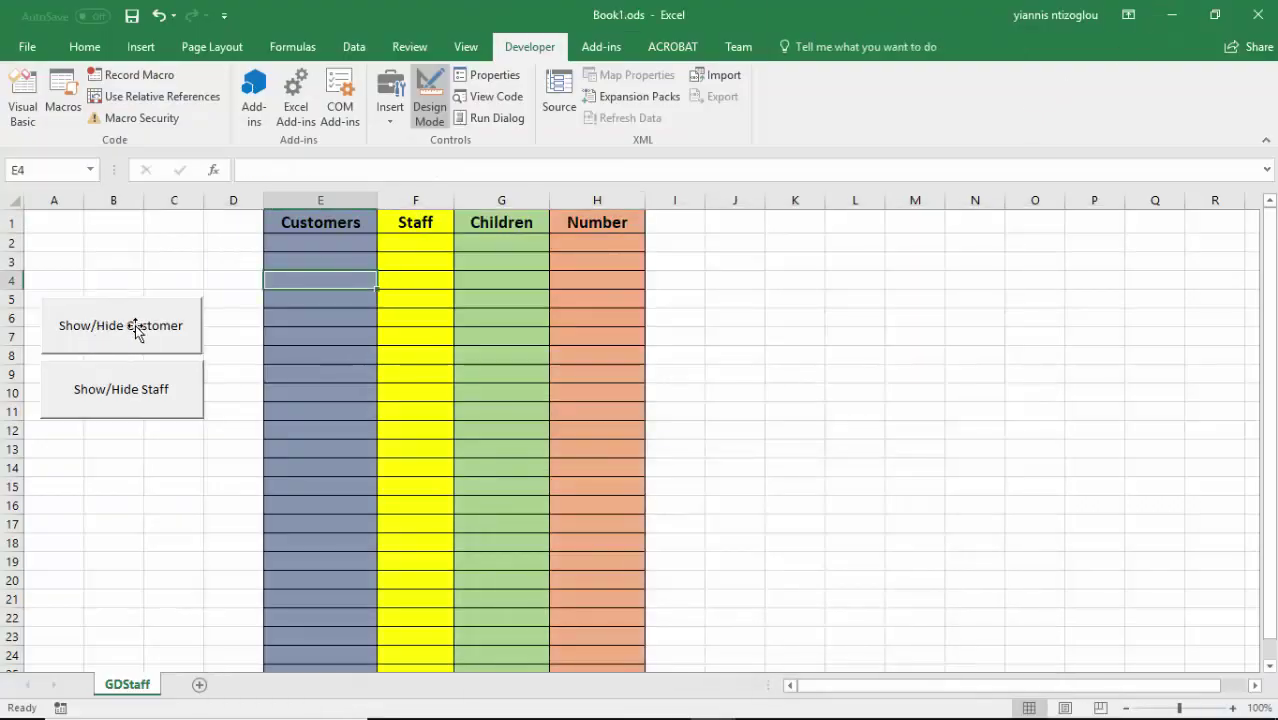
click(321, 190)
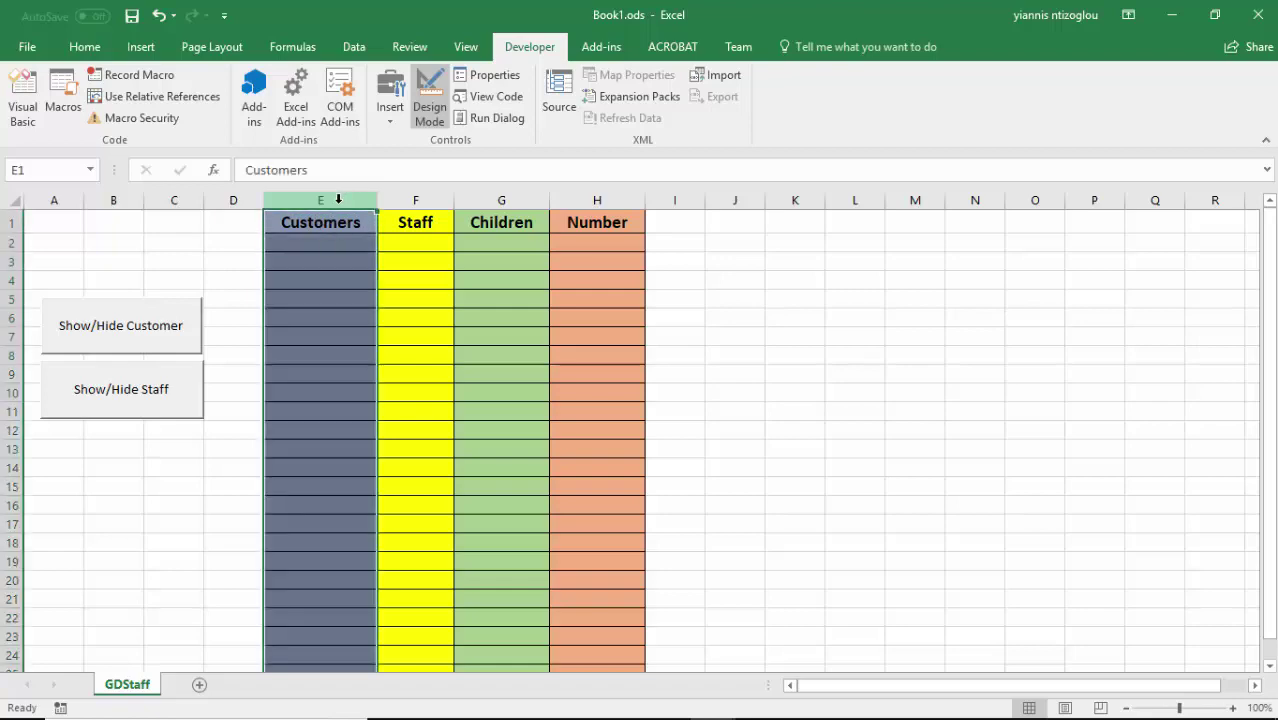
click(23, 100)
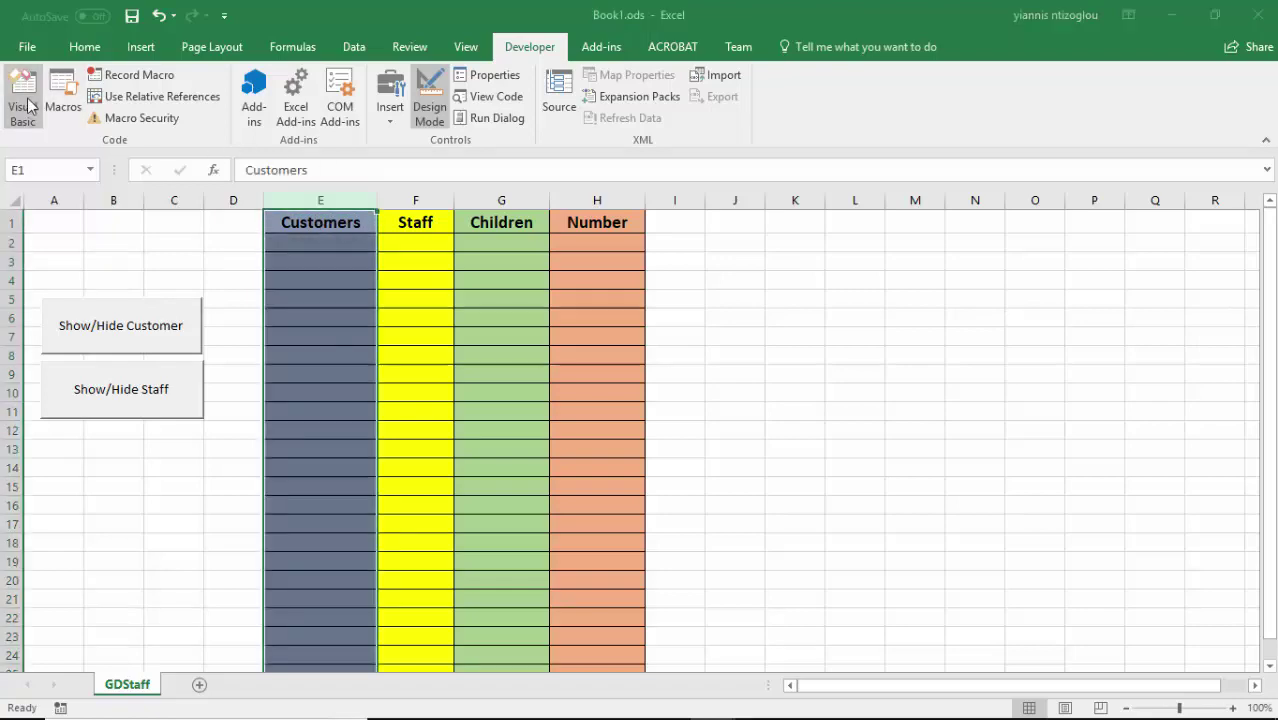
click(278, 416)
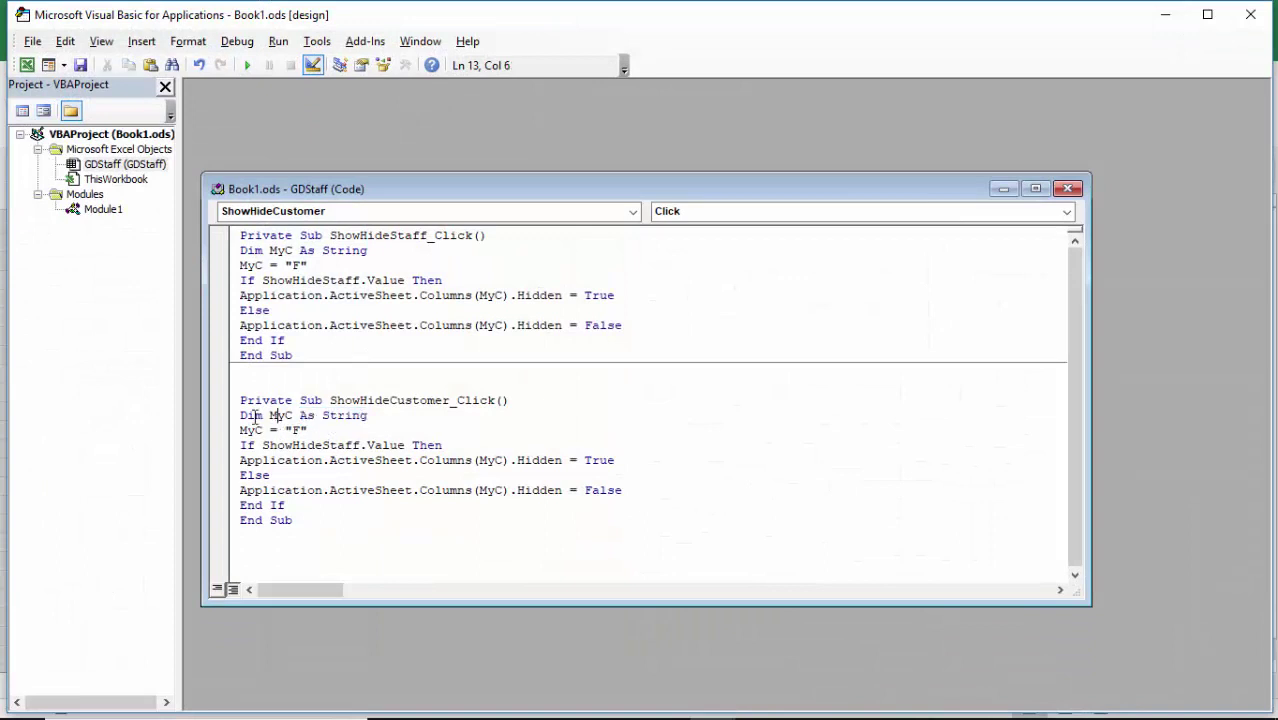
Change MyC to "E" and test ShowHideCustomer.Value in the If line.
double_click(275, 416)
double_click(296, 431)
click(296, 431)
drag(263, 446, 358, 448)
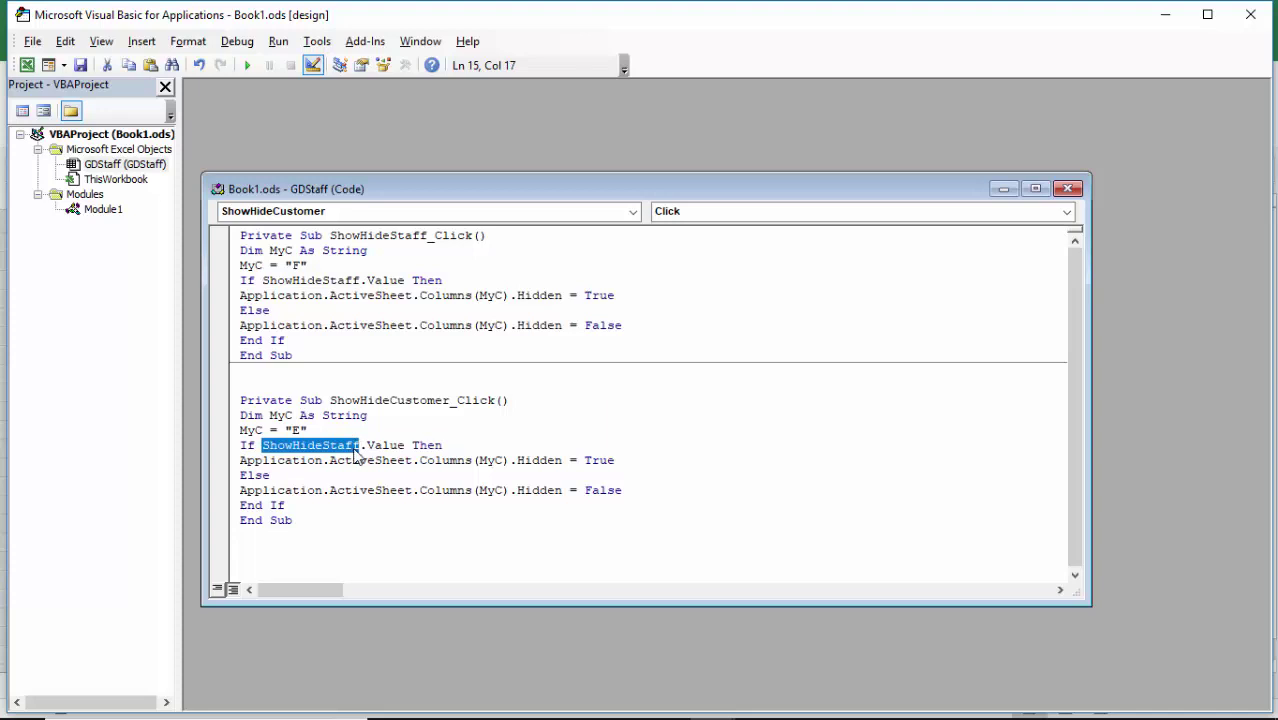
right_click(355, 451)
click(390, 186)
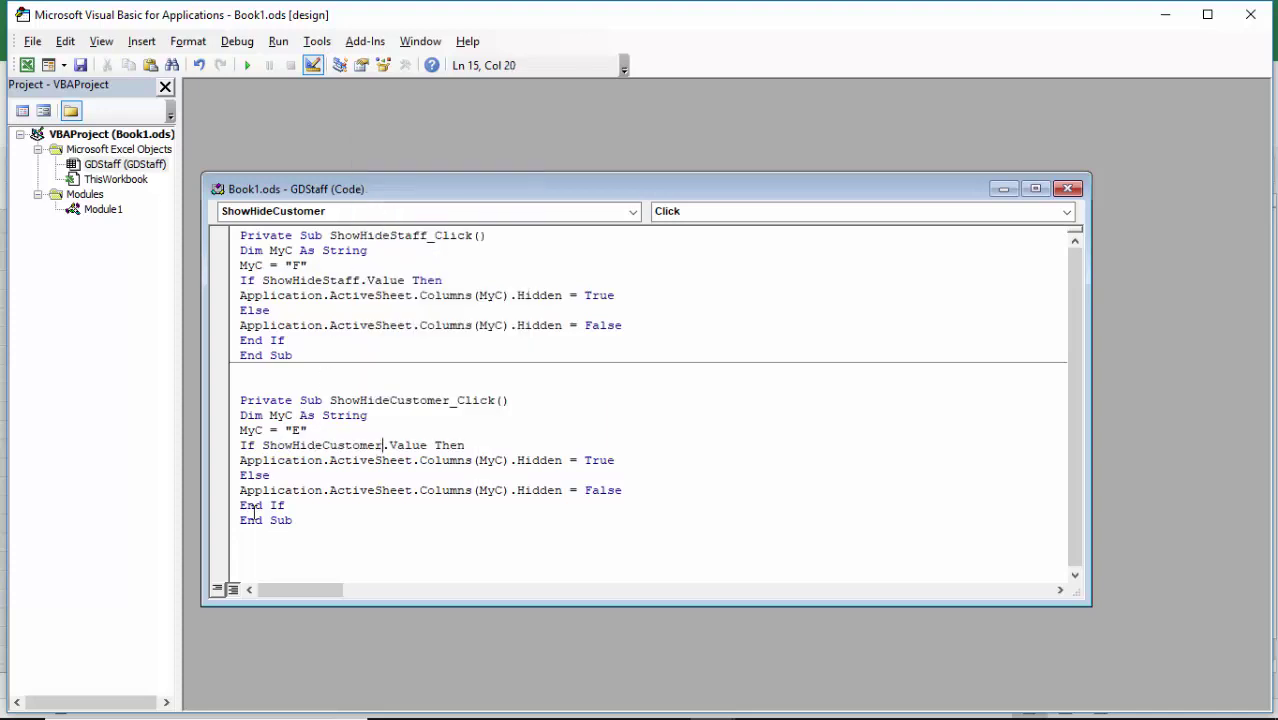
click(471, 447)
drag(504, 460, 478, 461)
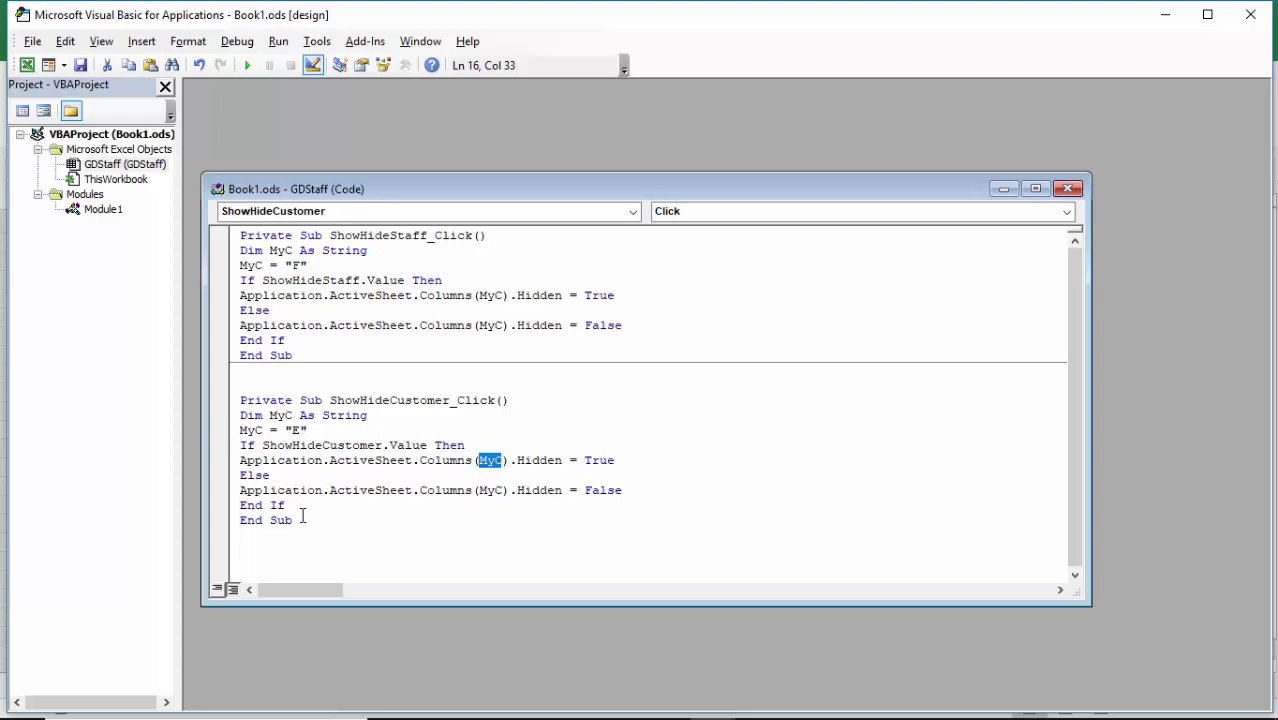
Review the ShowHideCustomer_Click lines that set, hide and reshow column E.
drag(302, 517, 366, 418)
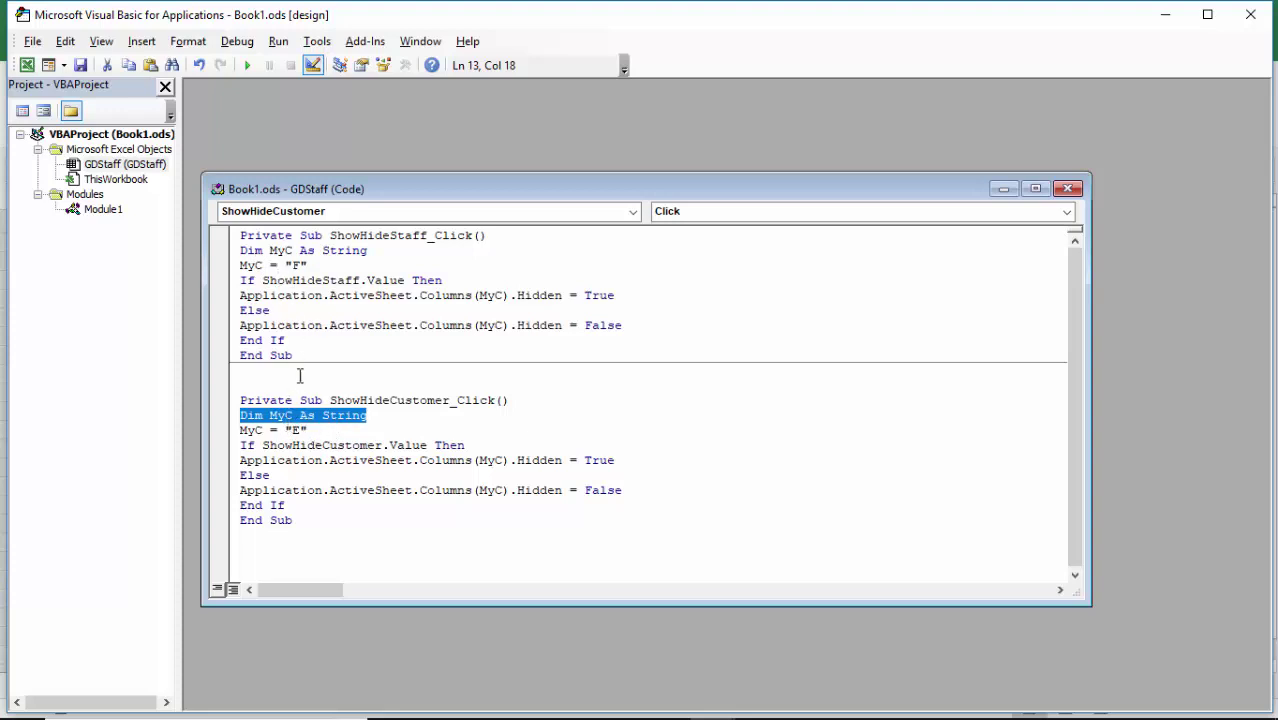
click(238, 431)
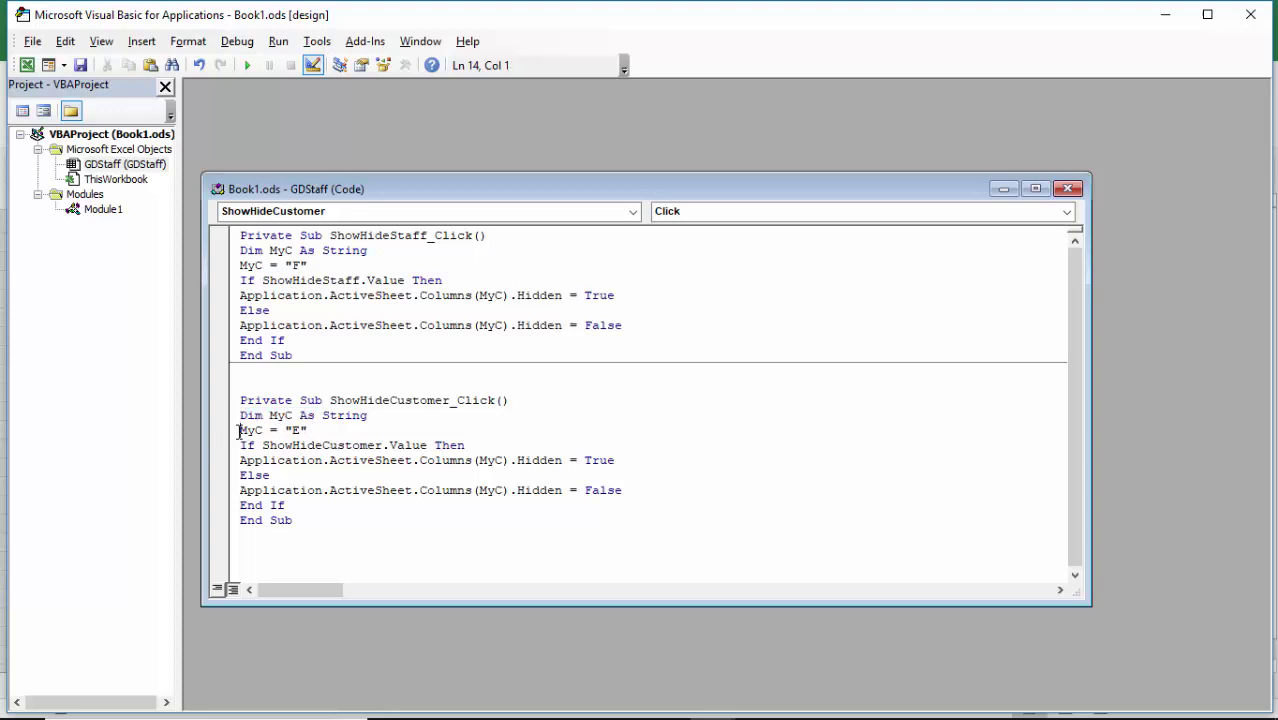
drag(238, 431, 322, 431)
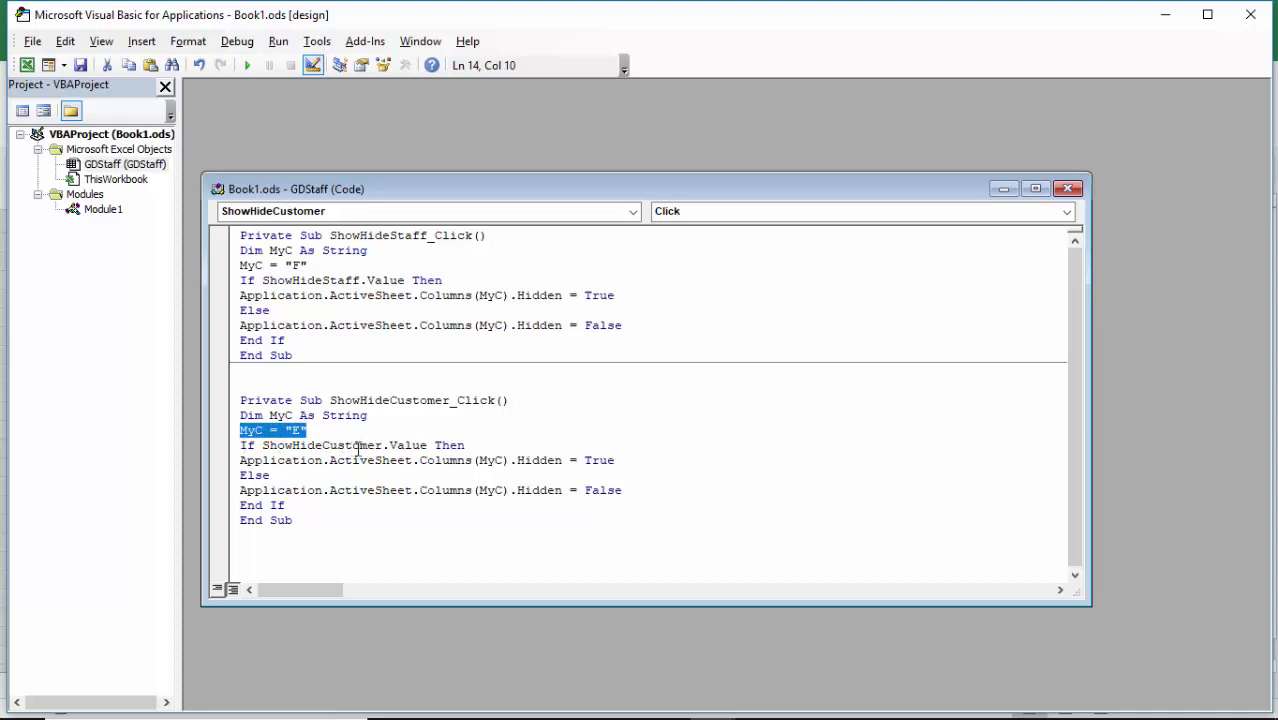
click(465, 446)
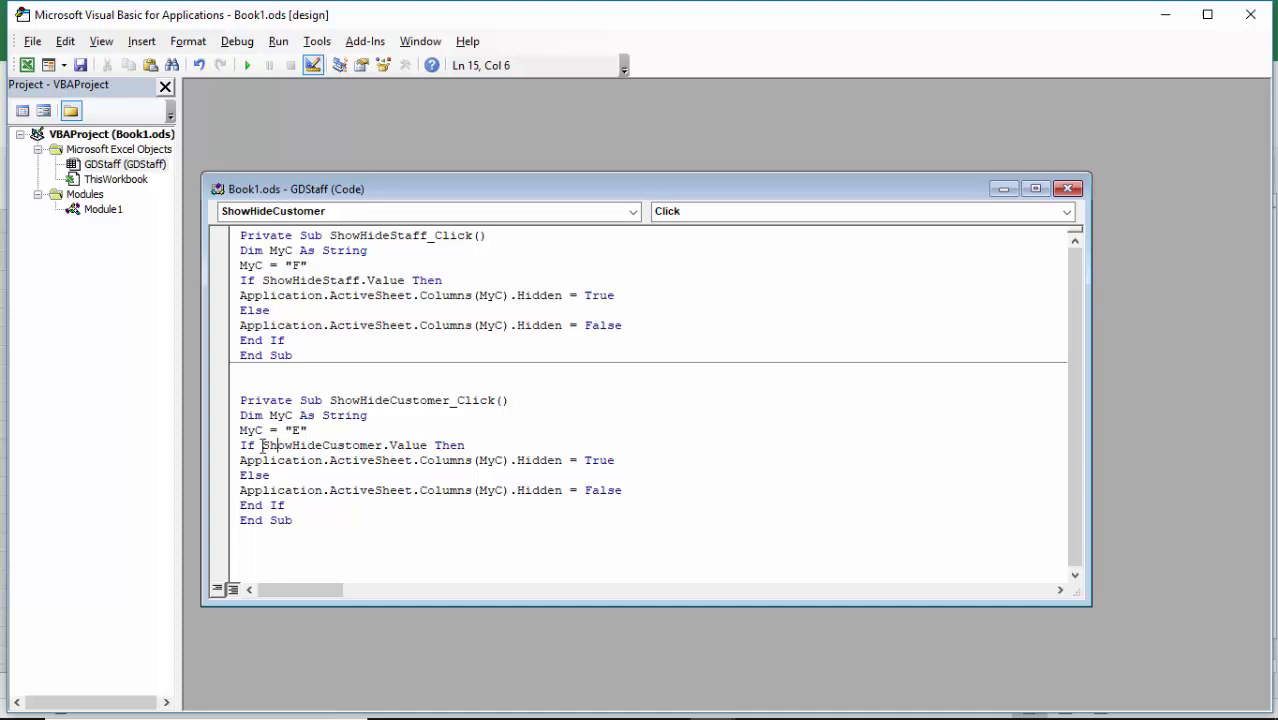
drag(272, 447, 385, 450)
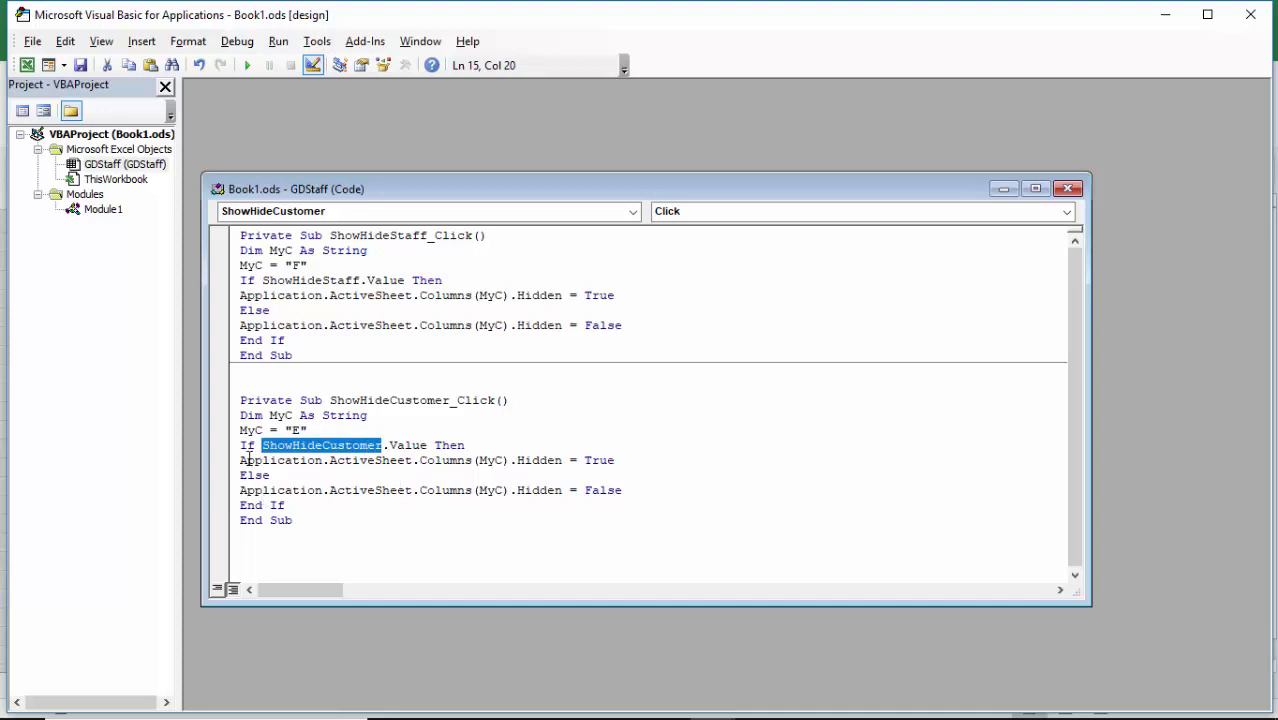
drag(243, 461, 626, 461)
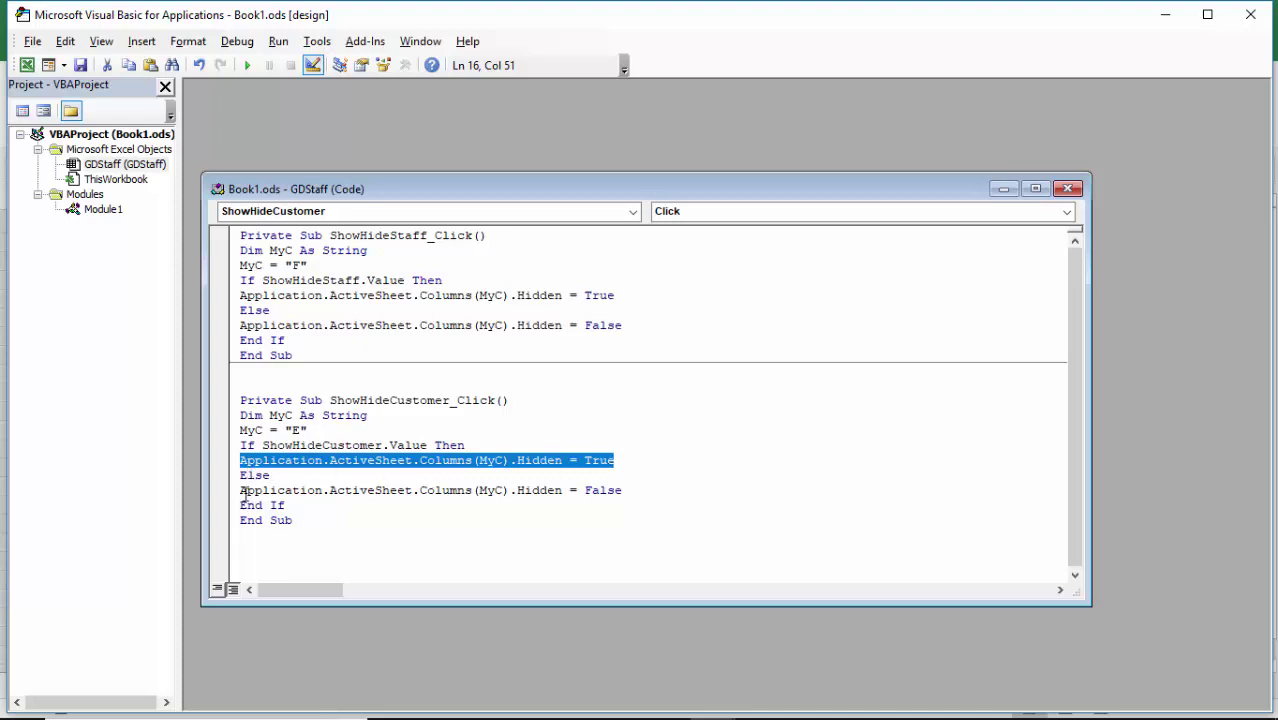
drag(241, 491, 641, 488)
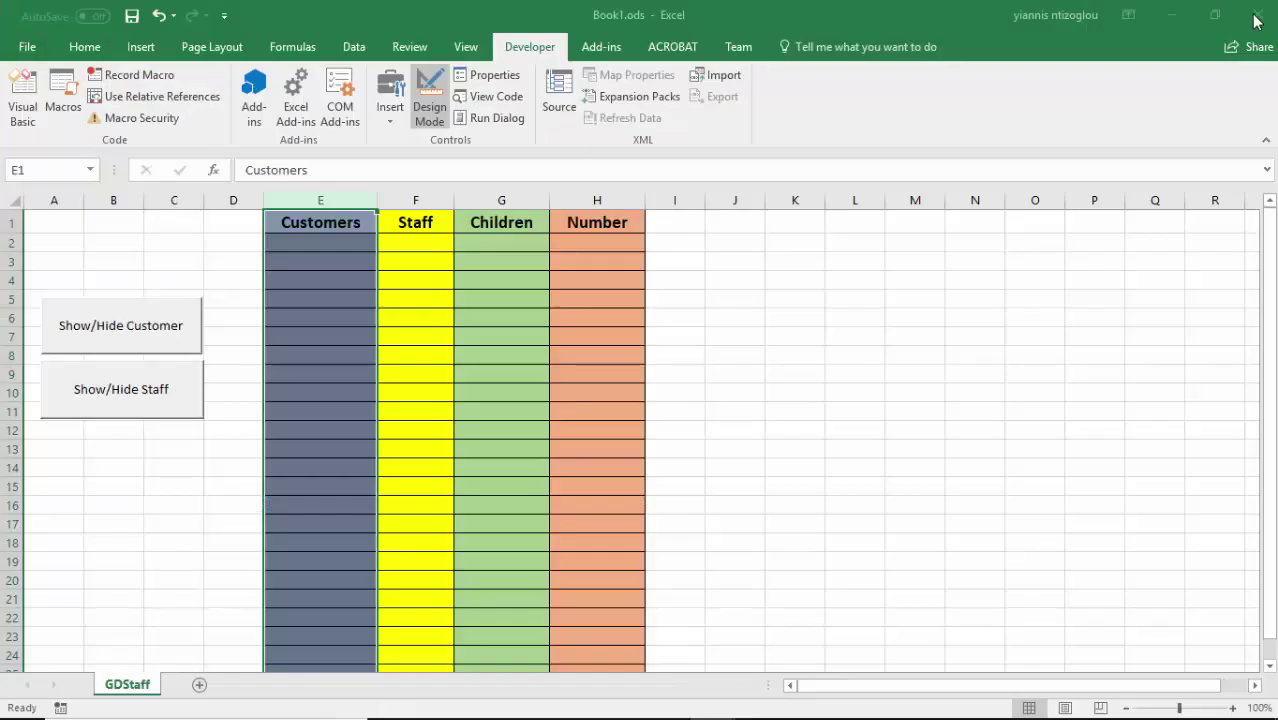
Close the VBA editor, turn off Design Mode, and toggle Show/Hide Customer to hide and reshow column E.
click(1250, 14)
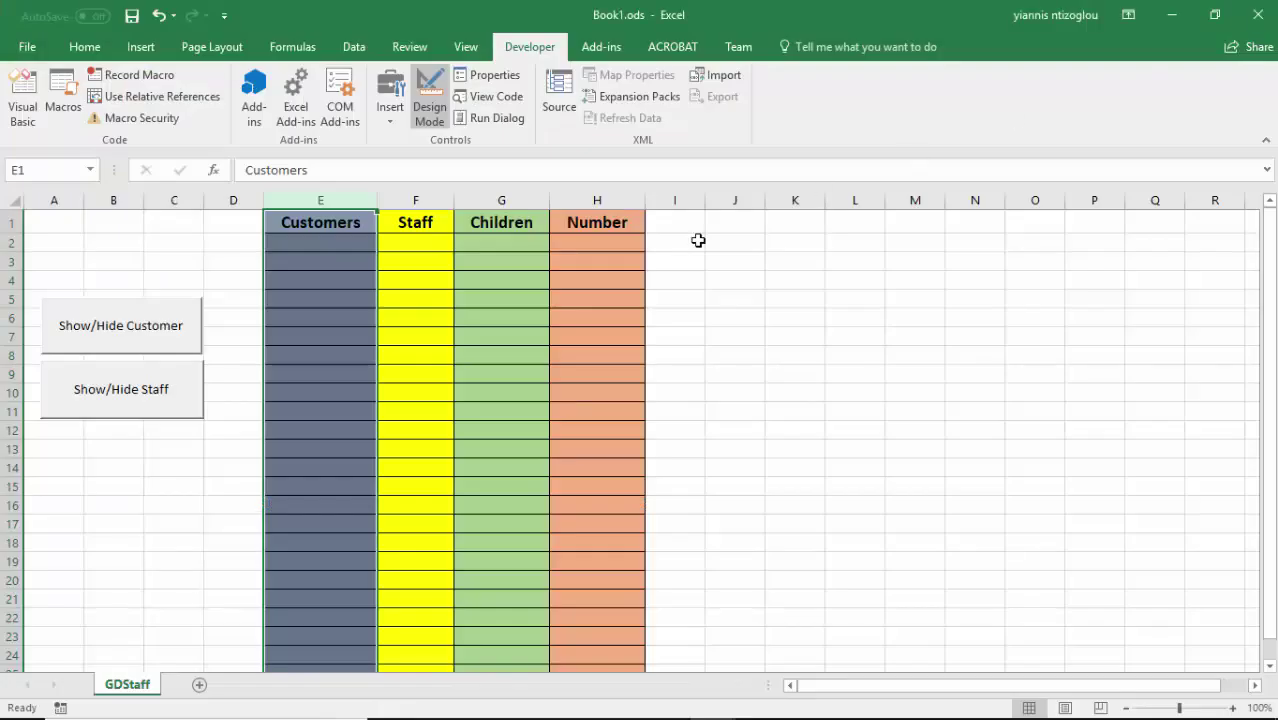
click(294, 466)
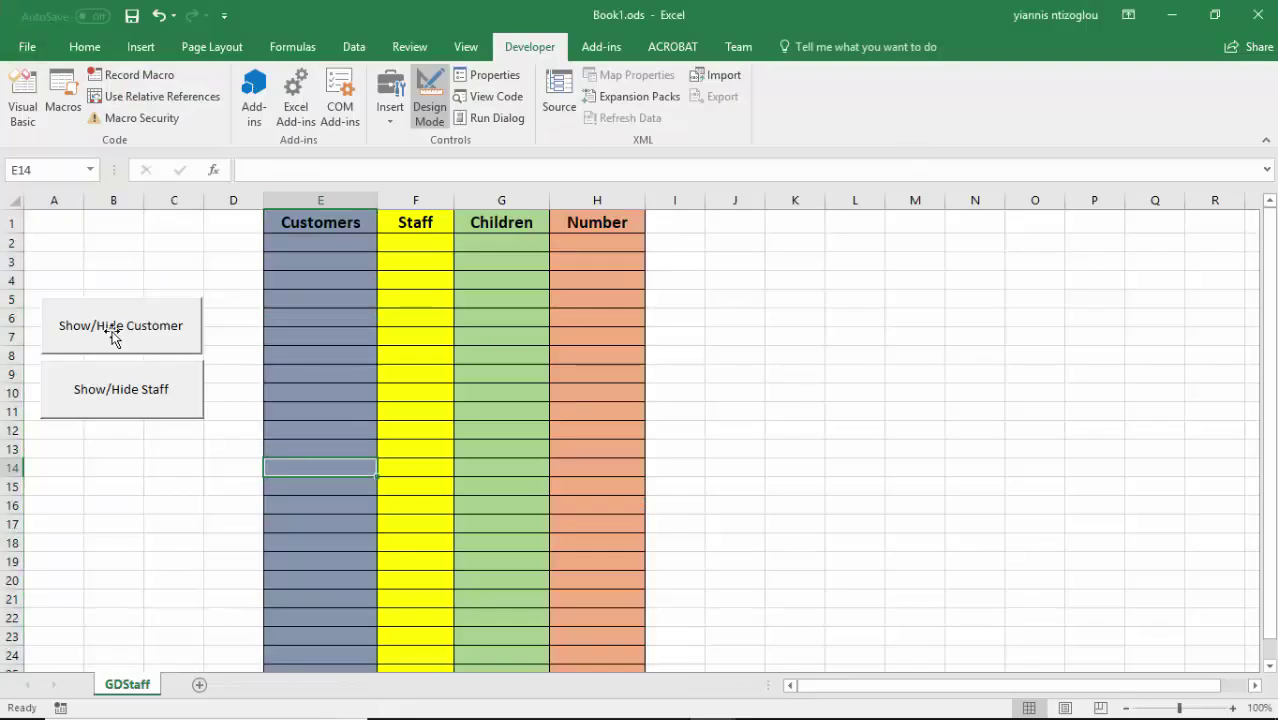
click(432, 108)
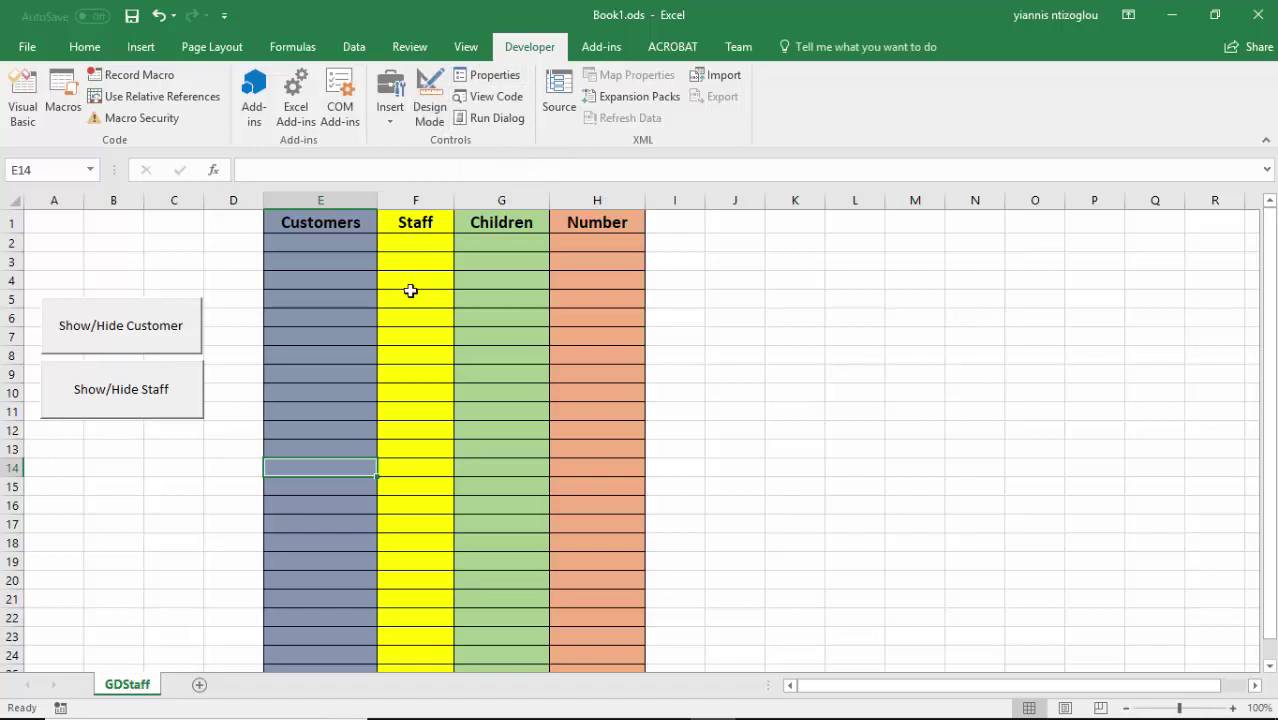
click(177, 545)
click(100, 340)
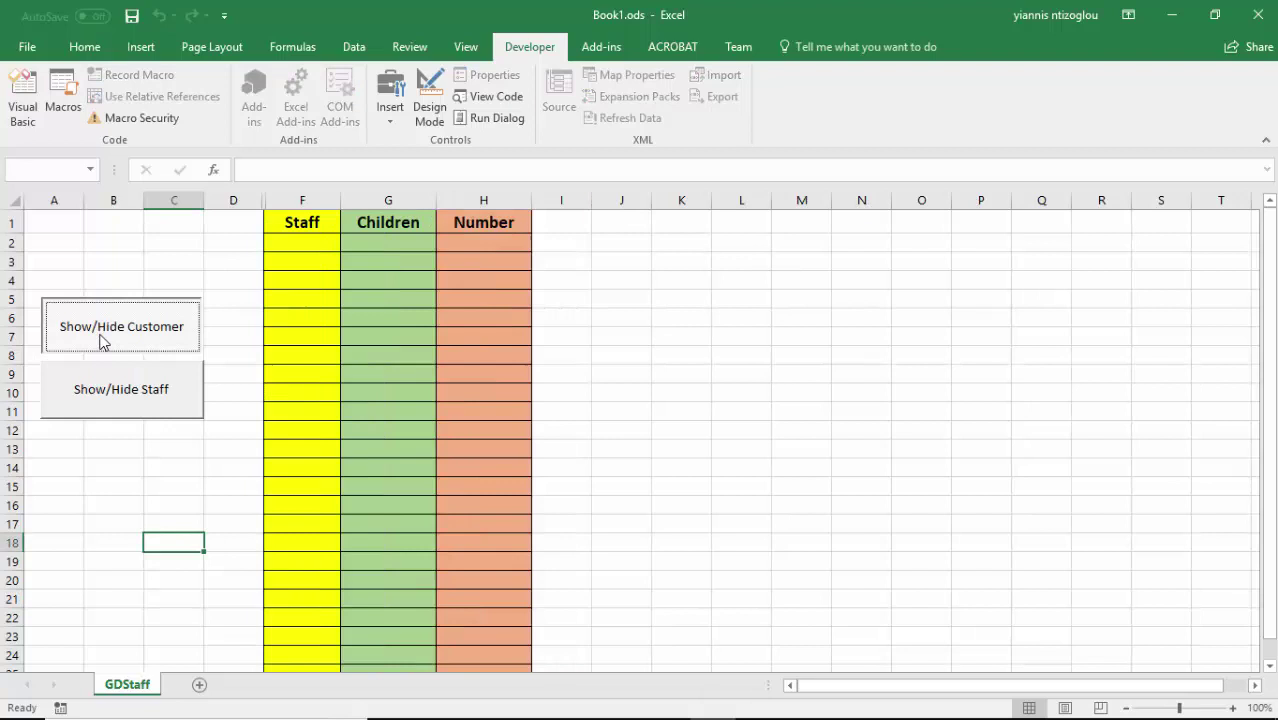
click(100, 340)
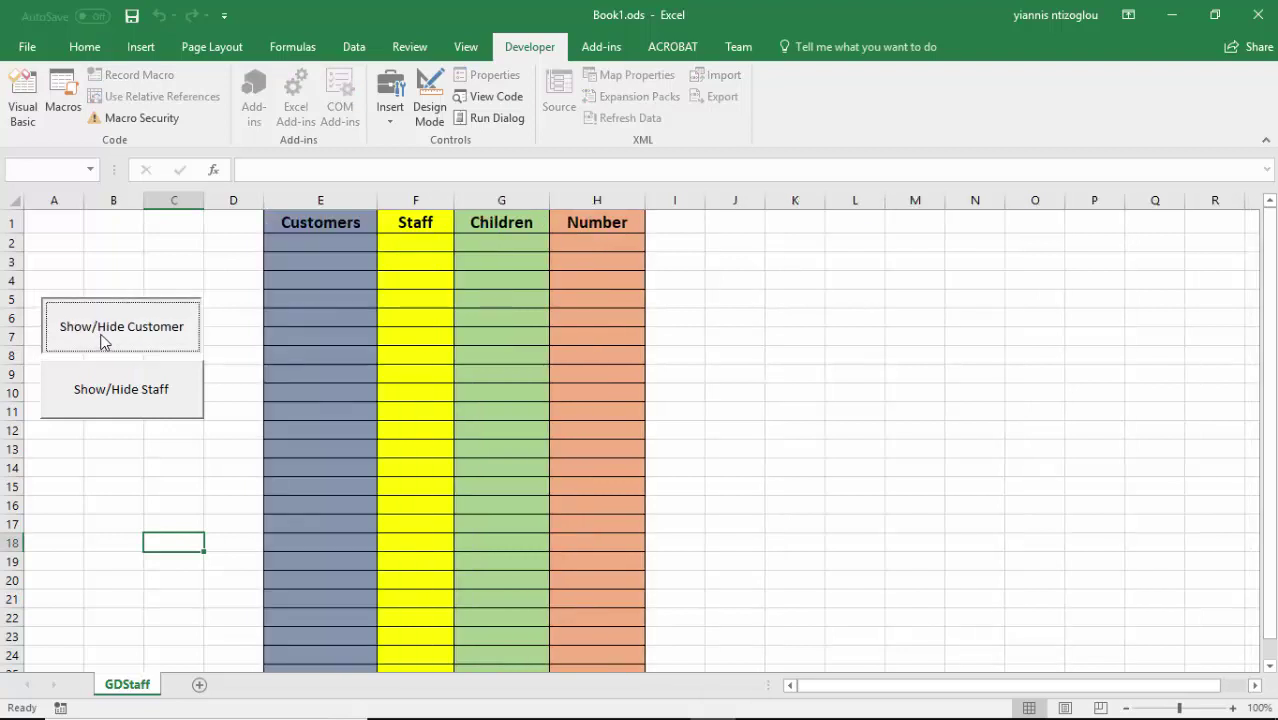
click(102, 341)
click(104, 342)
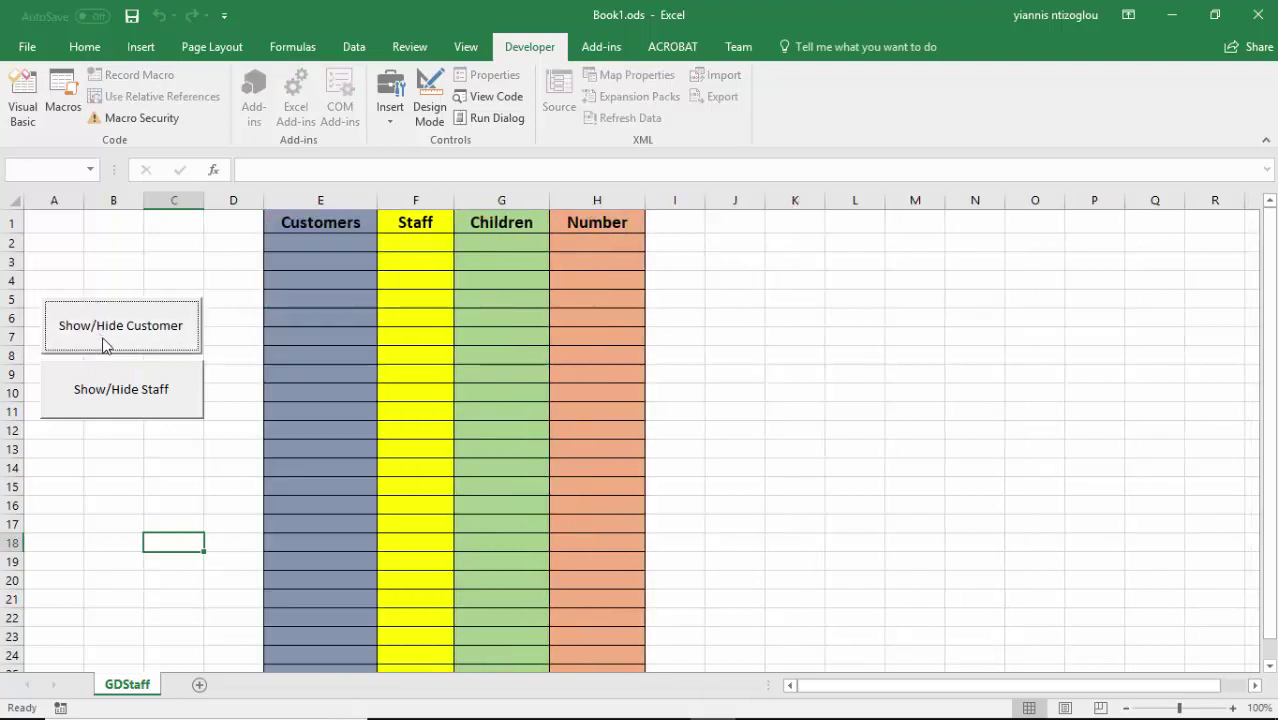
Toggle Show/Hide Staff repeatedly to hide and reshow column F.
click(125, 392)
click(125, 392)
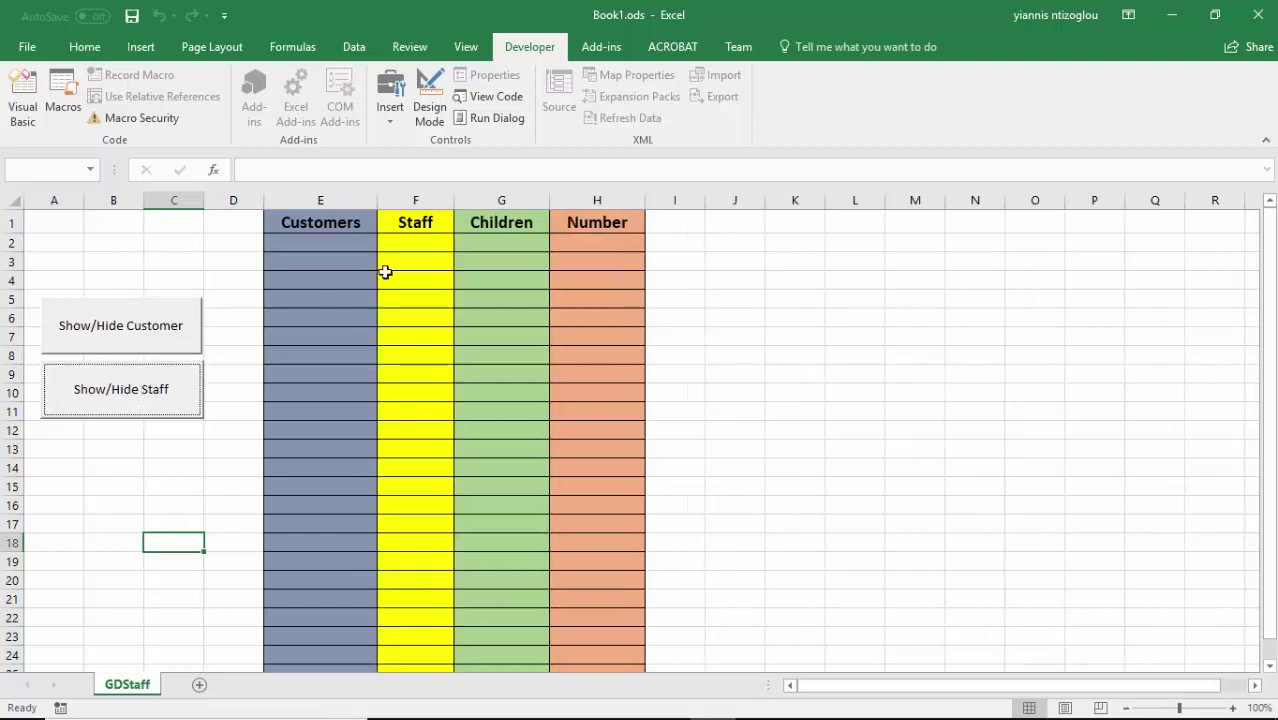
click(117, 390)
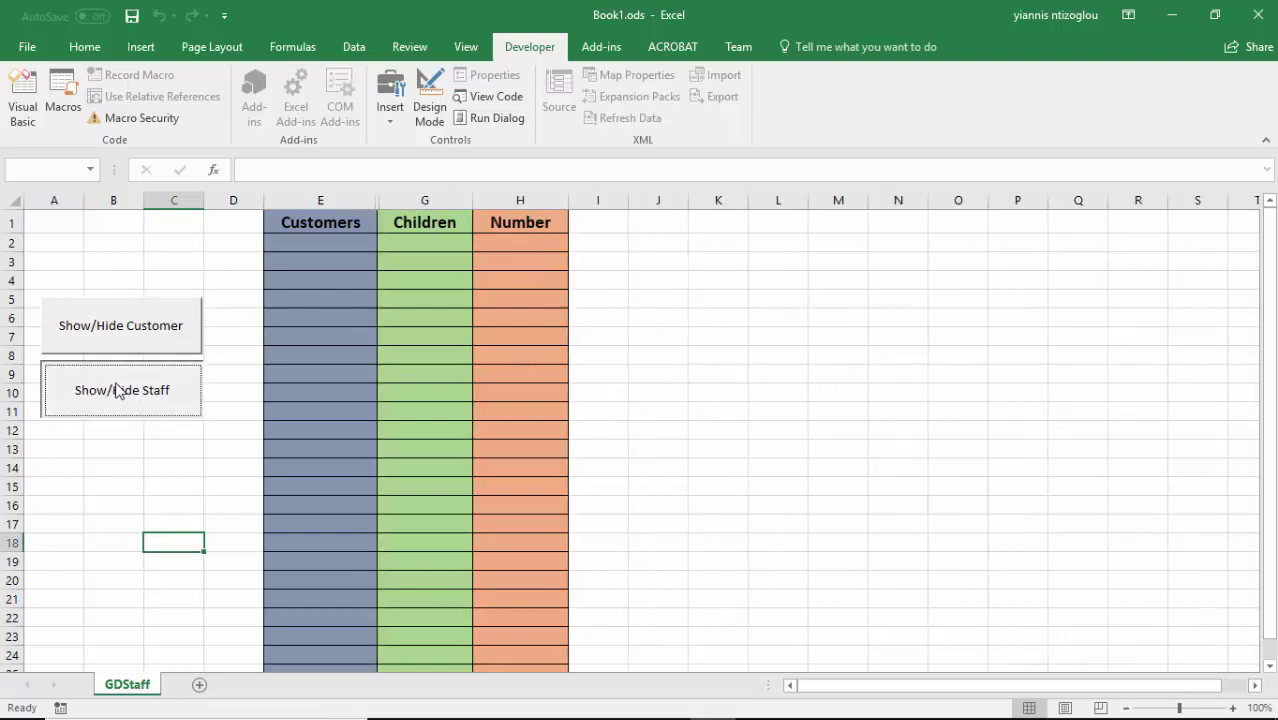
click(118, 390)
click(118, 390)
click(119, 390)
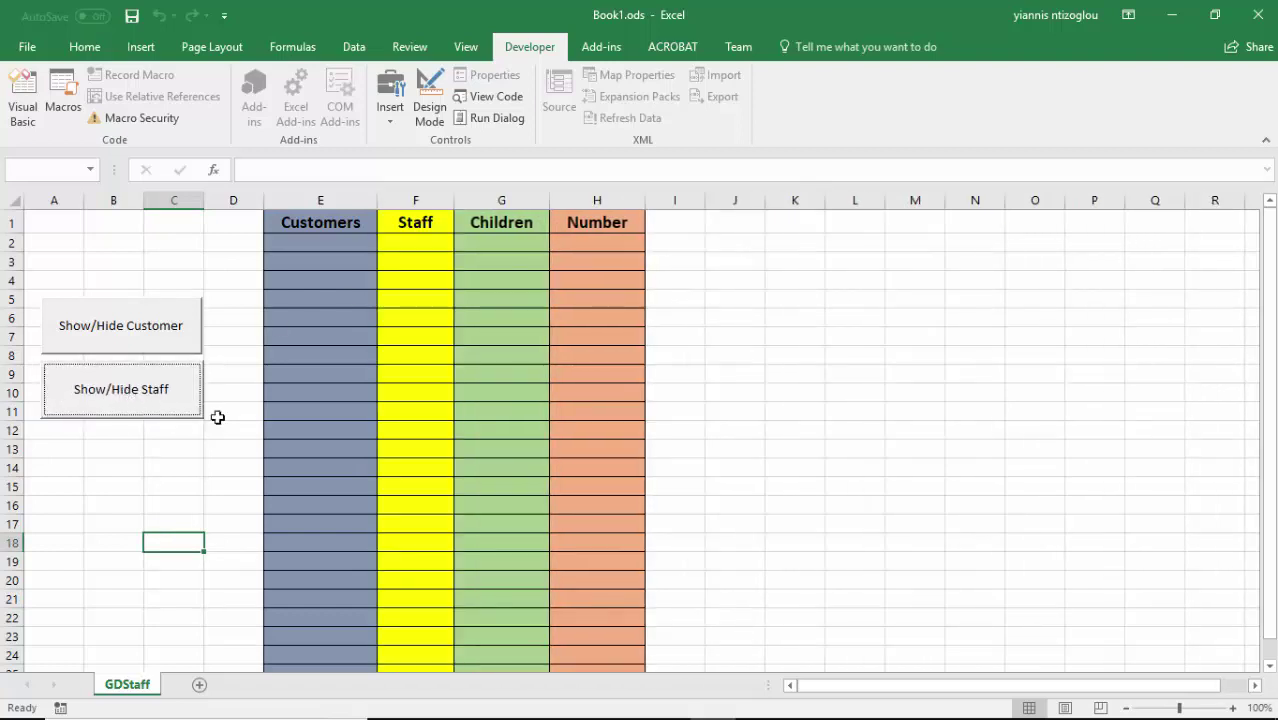
click(199, 483)
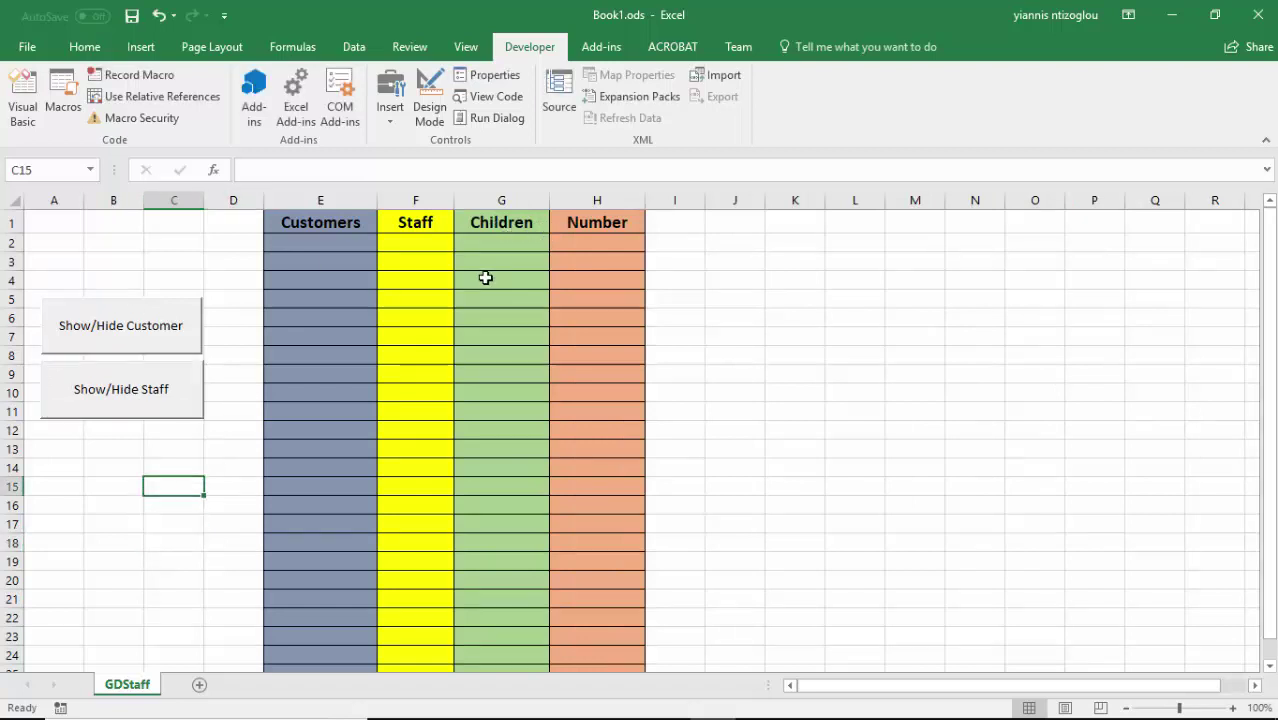
In Design Mode, draw a third ActiveX toggle button over A12:C15 below Show/Hide Staff.
click(438, 95)
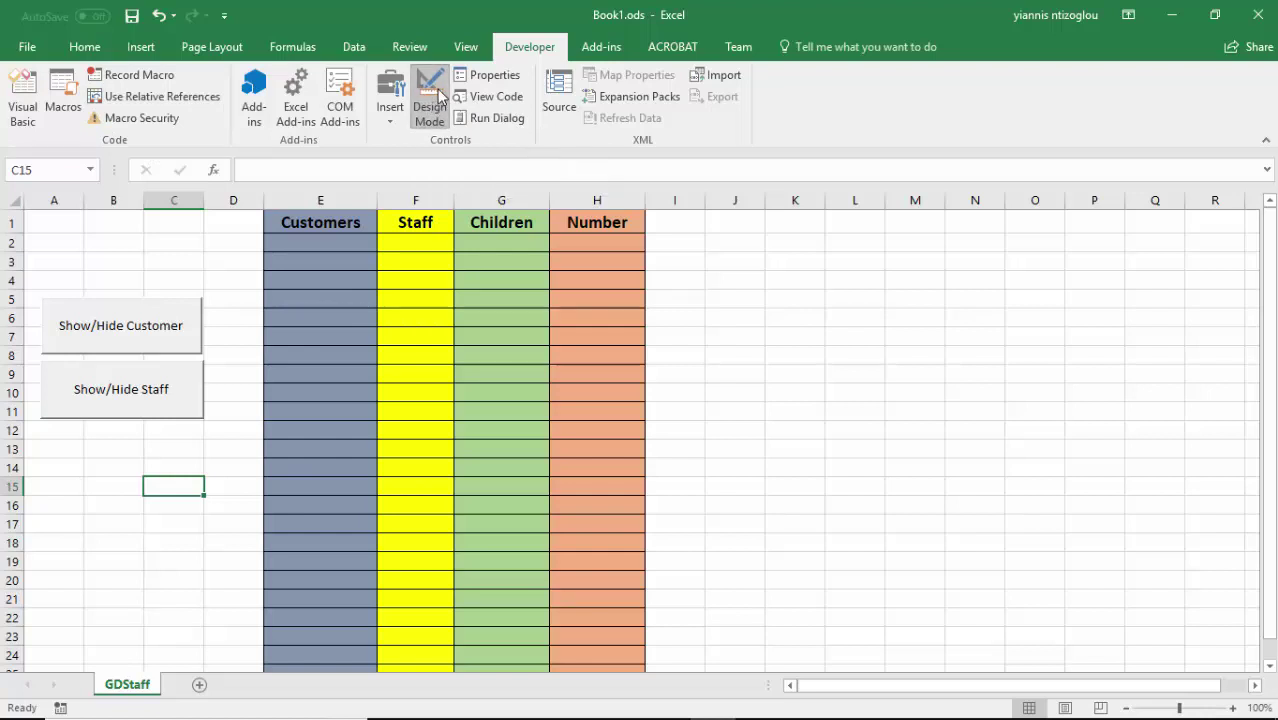
click(389, 110)
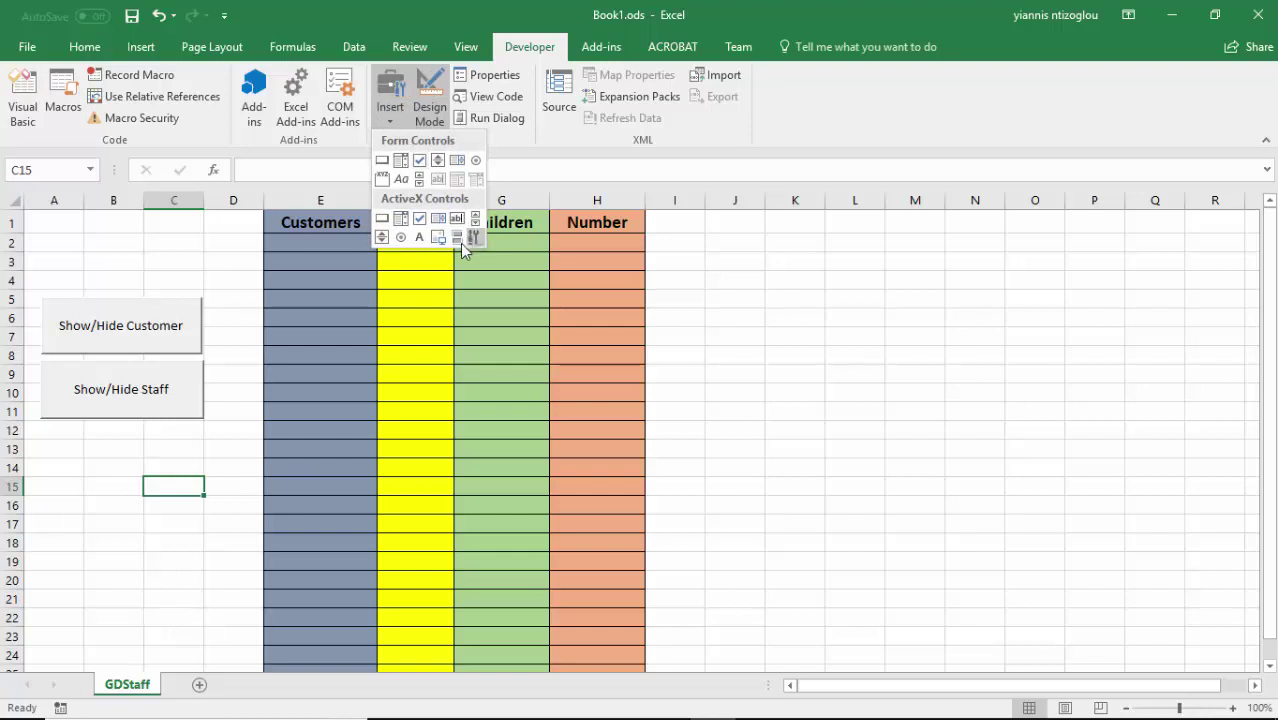
click(460, 243)
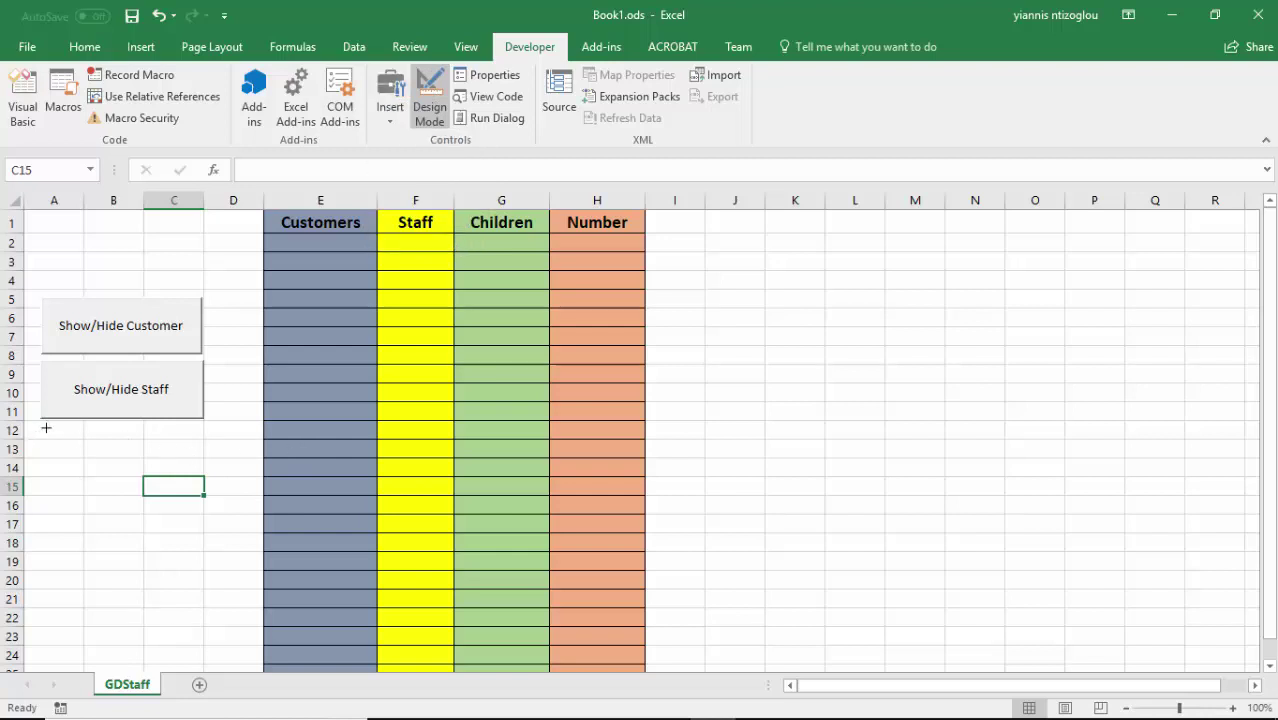
mouse_move(41, 430)
mouse_down()
mouse_move(188, 468)
mouse_move(201, 486)
mouse_up()
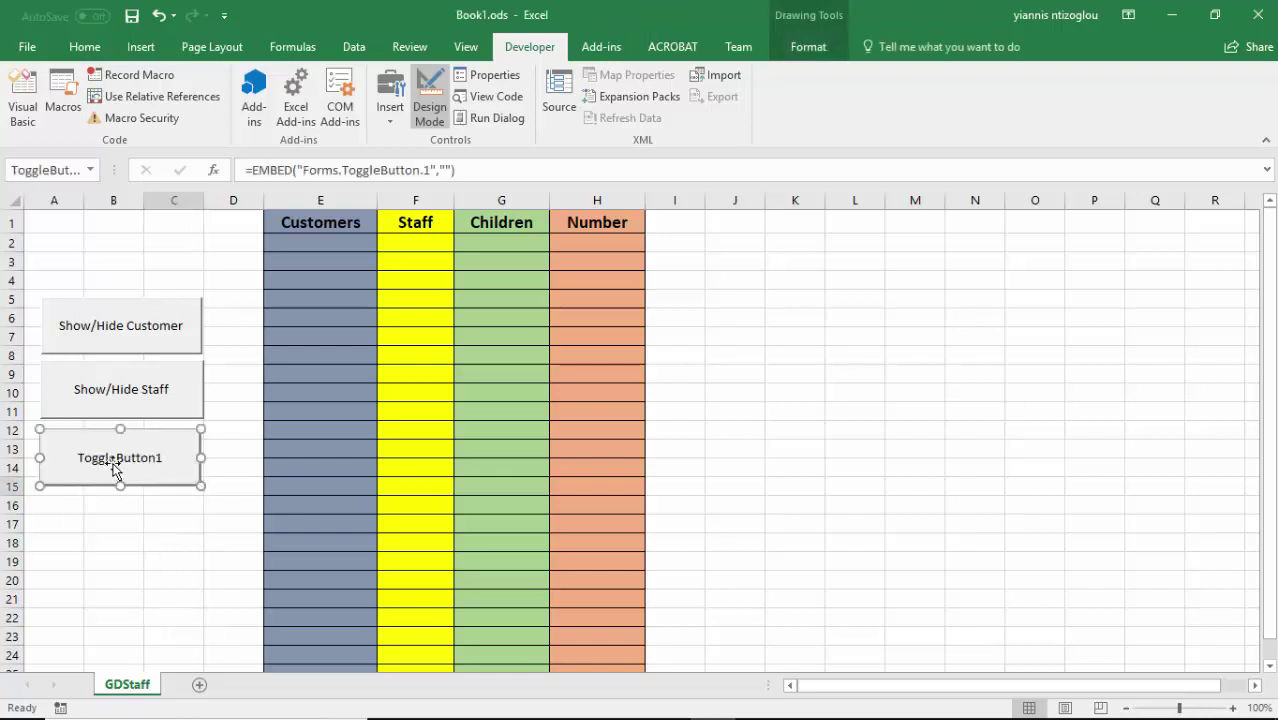
click(383, 120)
click(468, 80)
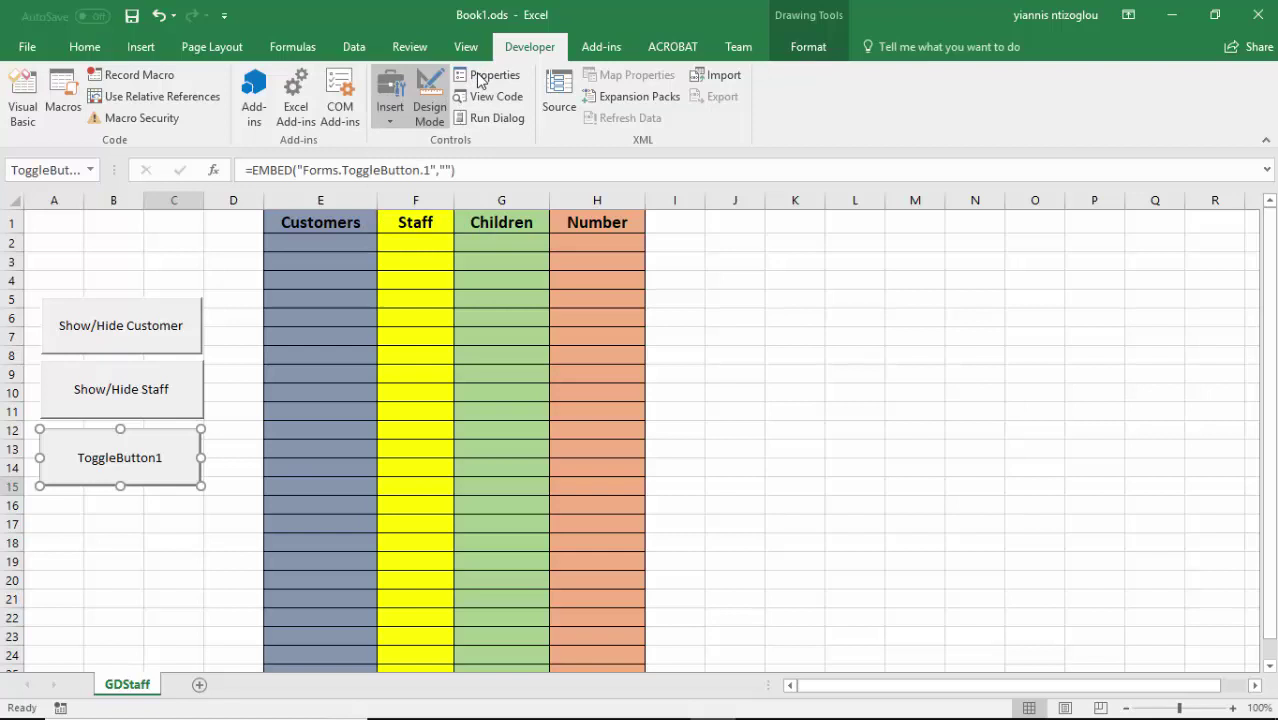
Rename the third toggle button to ShowHideChildren and copy that name.
click(556, 184)
double_click(557, 185)
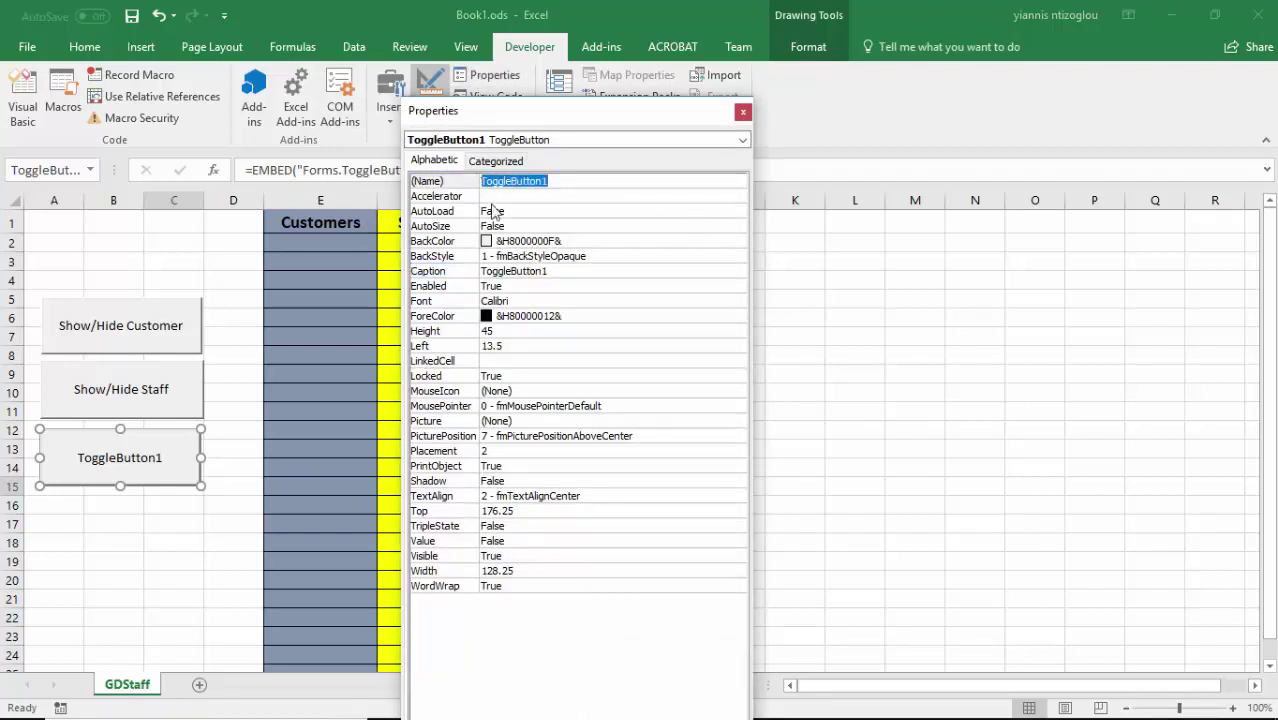
text(S)
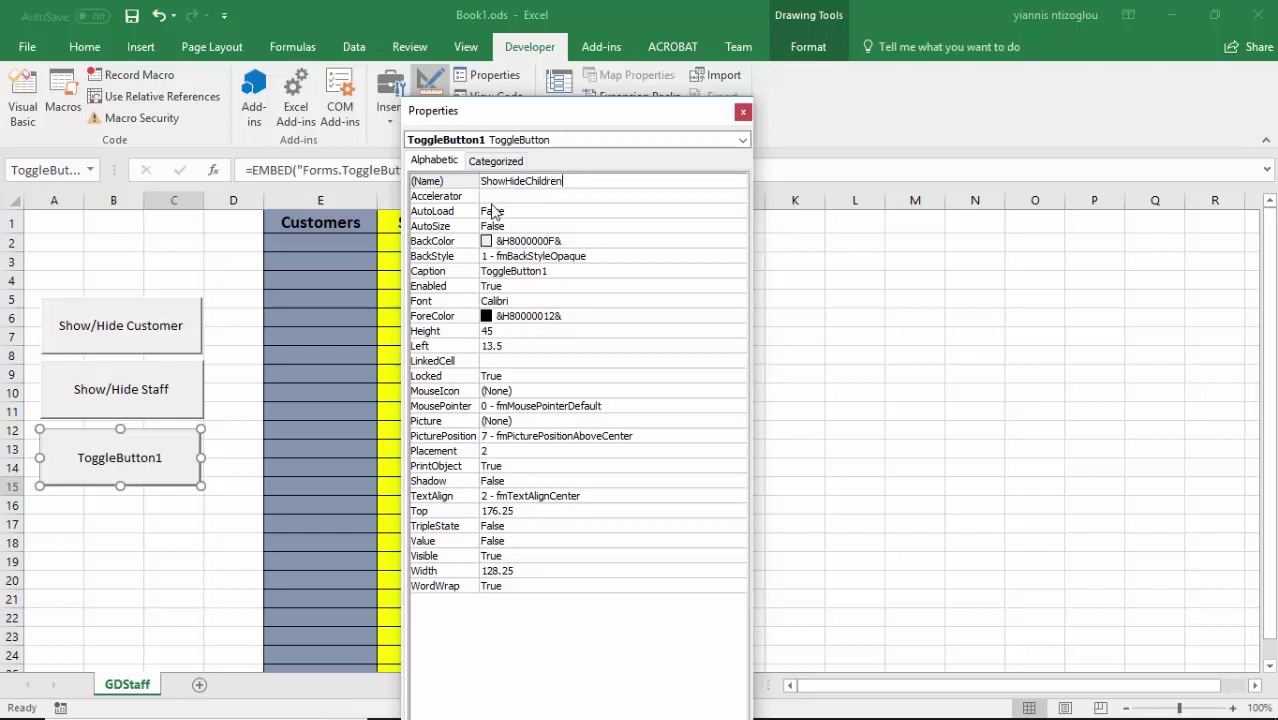
text(howHideChildren)
key(Return)
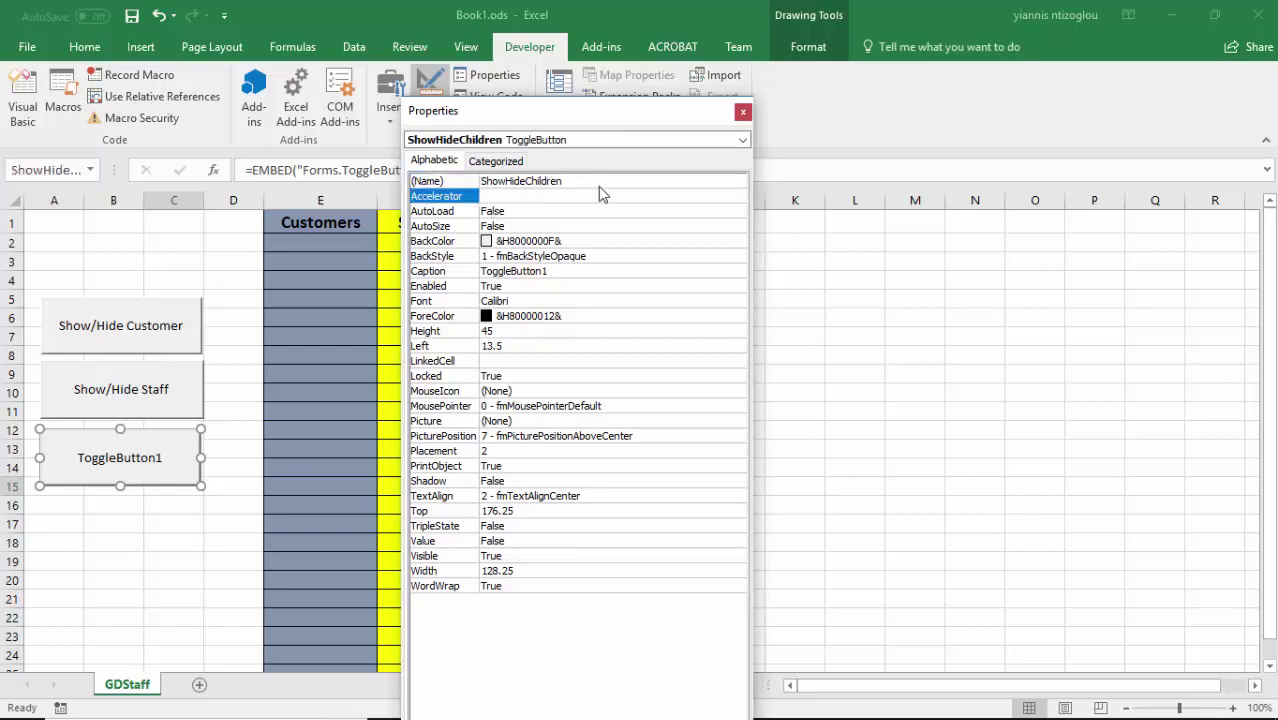
key(Up)
key(ctrl+c)
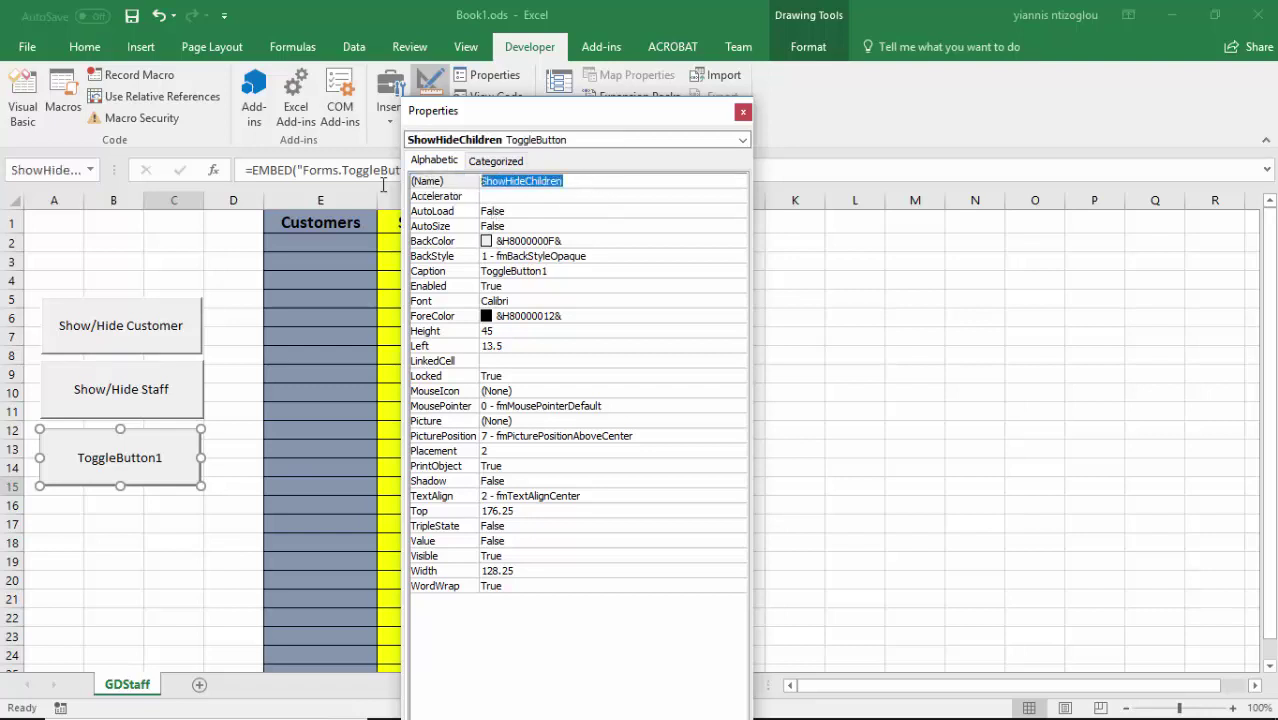
right_click(545, 177)
click(580, 240)
Set its caption to 'Show/Hide Children' and close the Properties window.
double_click(527, 273)
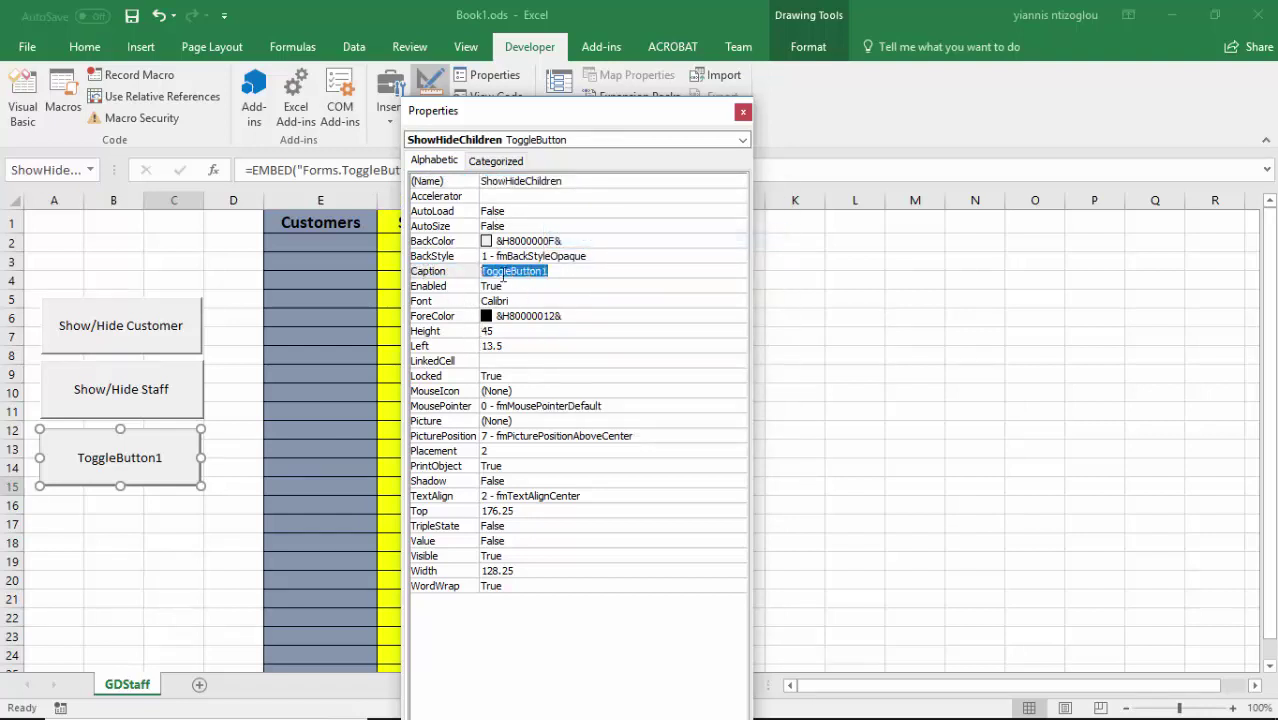
key(BackSpace)
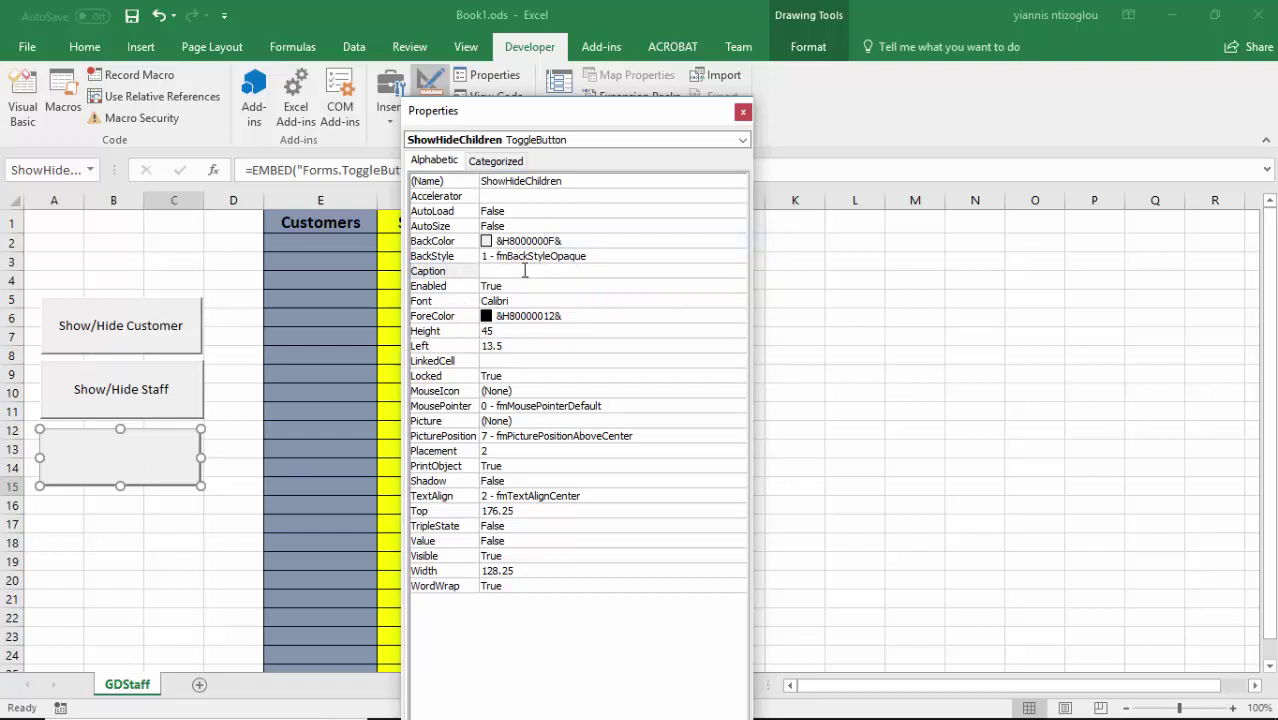
right_click(524, 271)
click(578, 345)
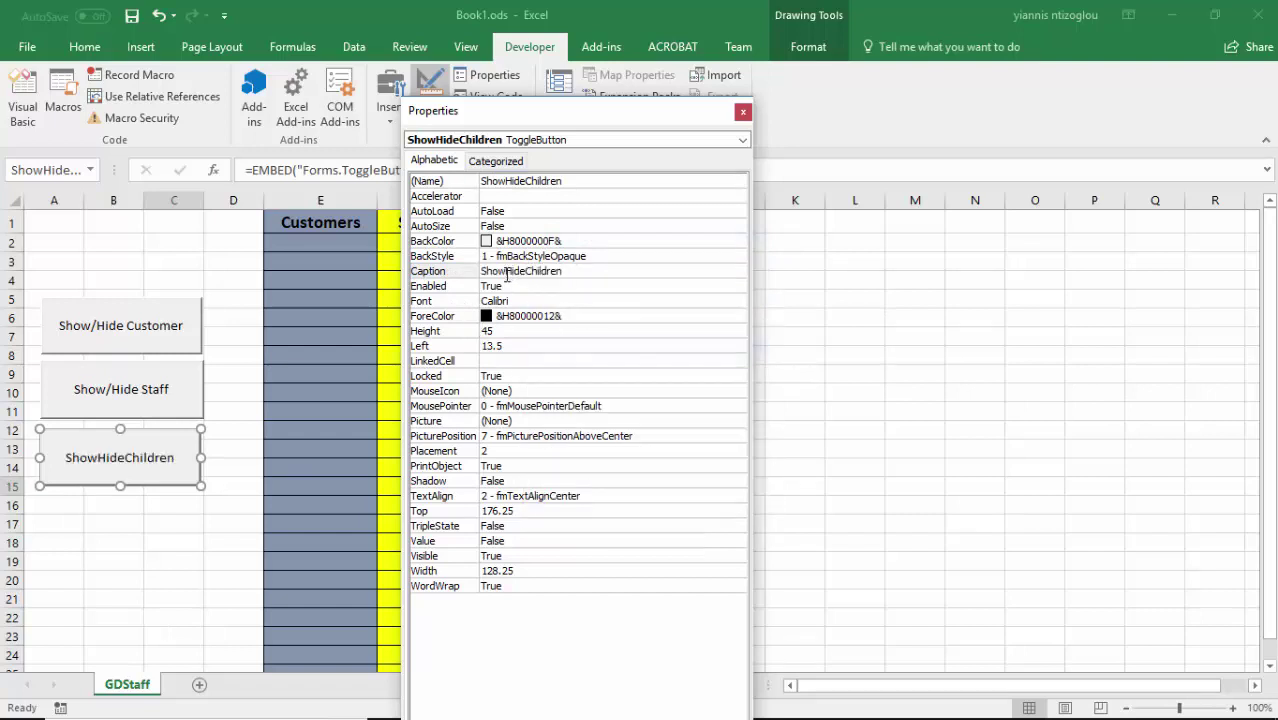
click(507, 276)
text(/)
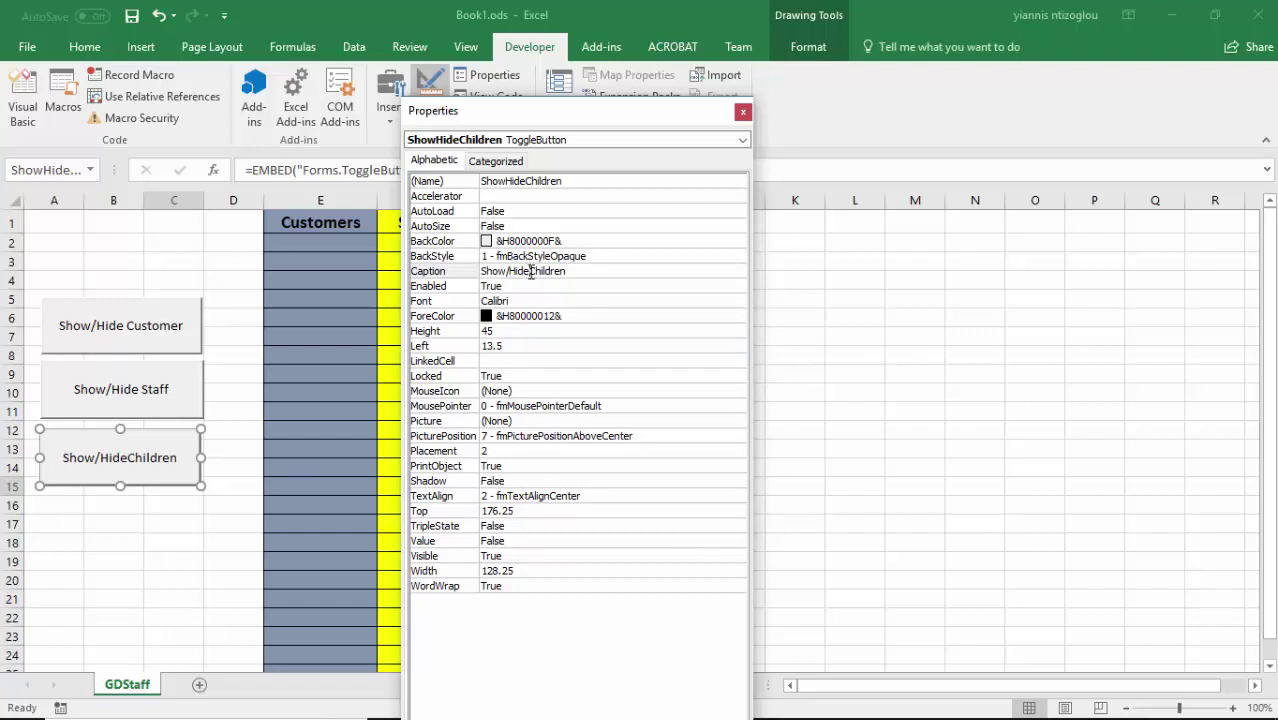
click(531, 271)
drag(578, 271, 479, 272)
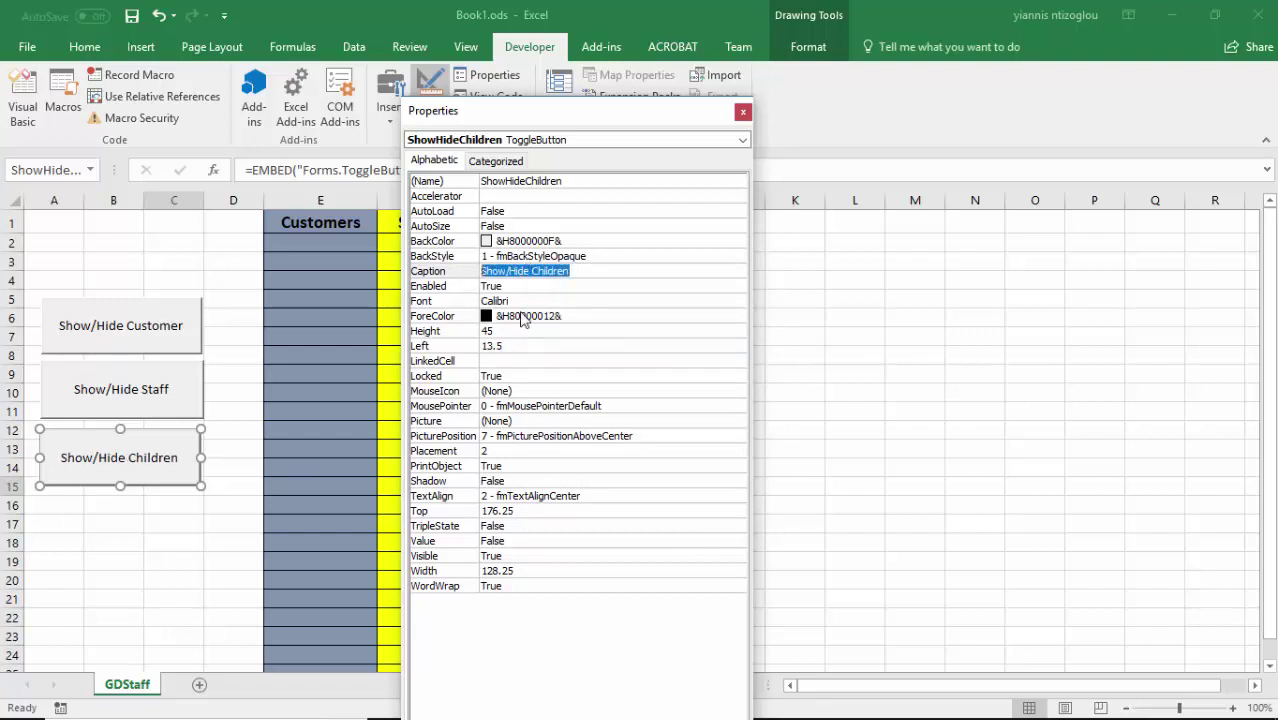
click(744, 113)
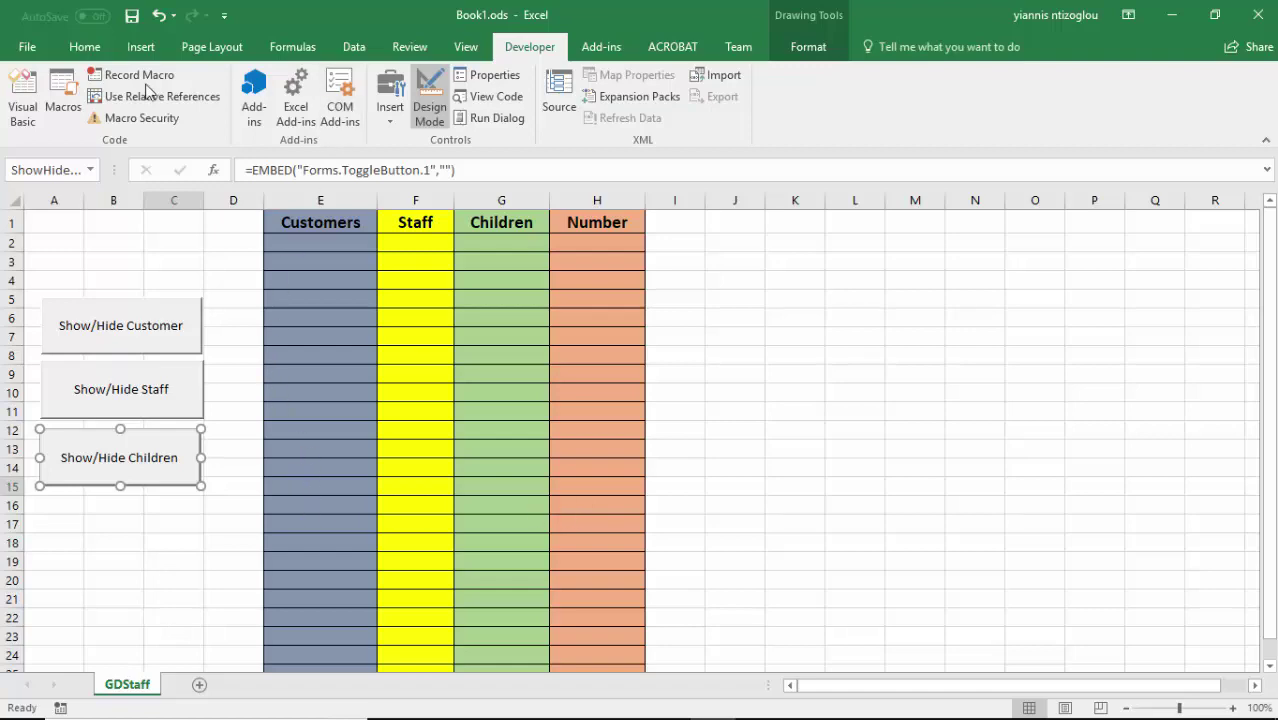
In the VBA editor, paste the name ShowHideChildren below the last End Sub.
click(34, 119)
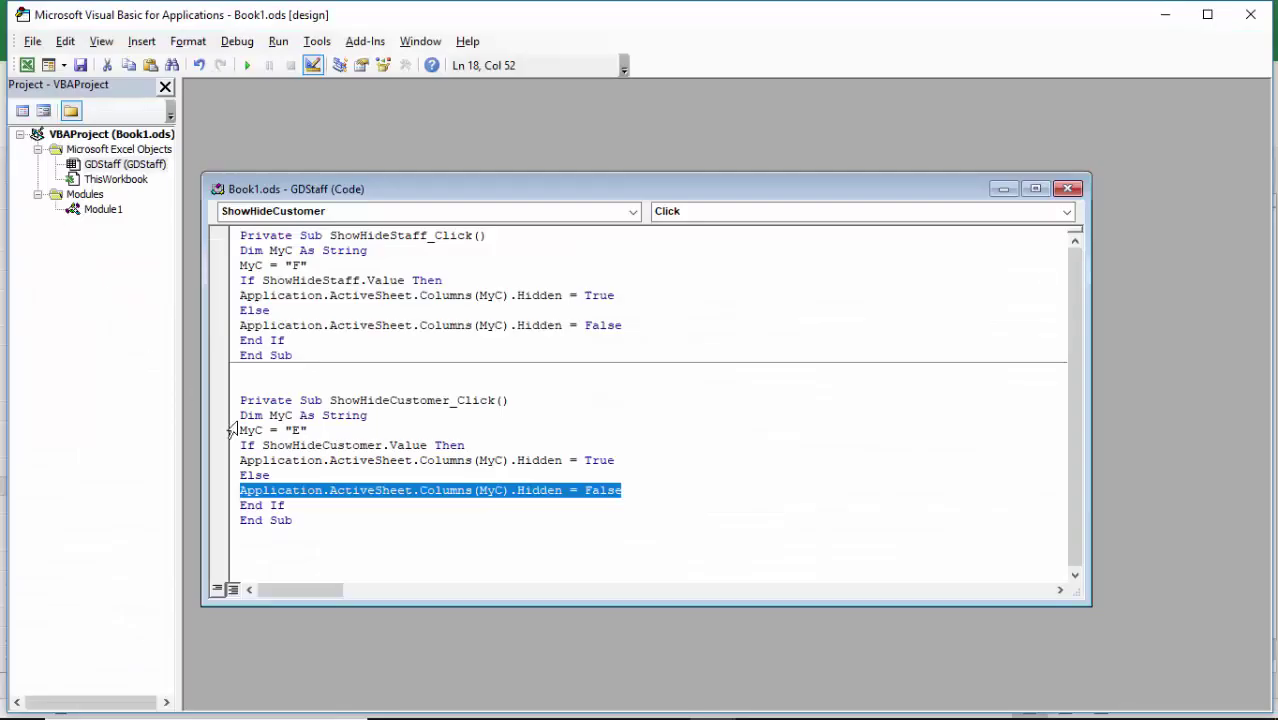
click(332, 535)
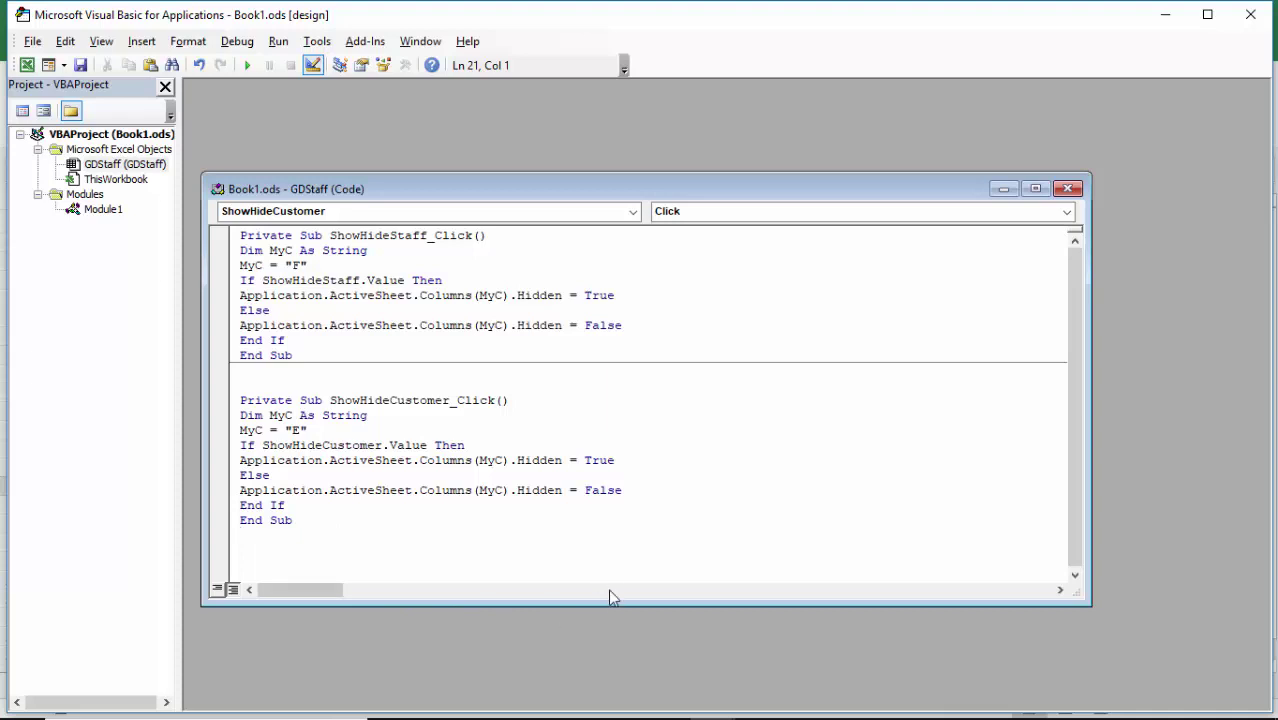
key(Return)
key(Return)
key(Return)
key(Return)
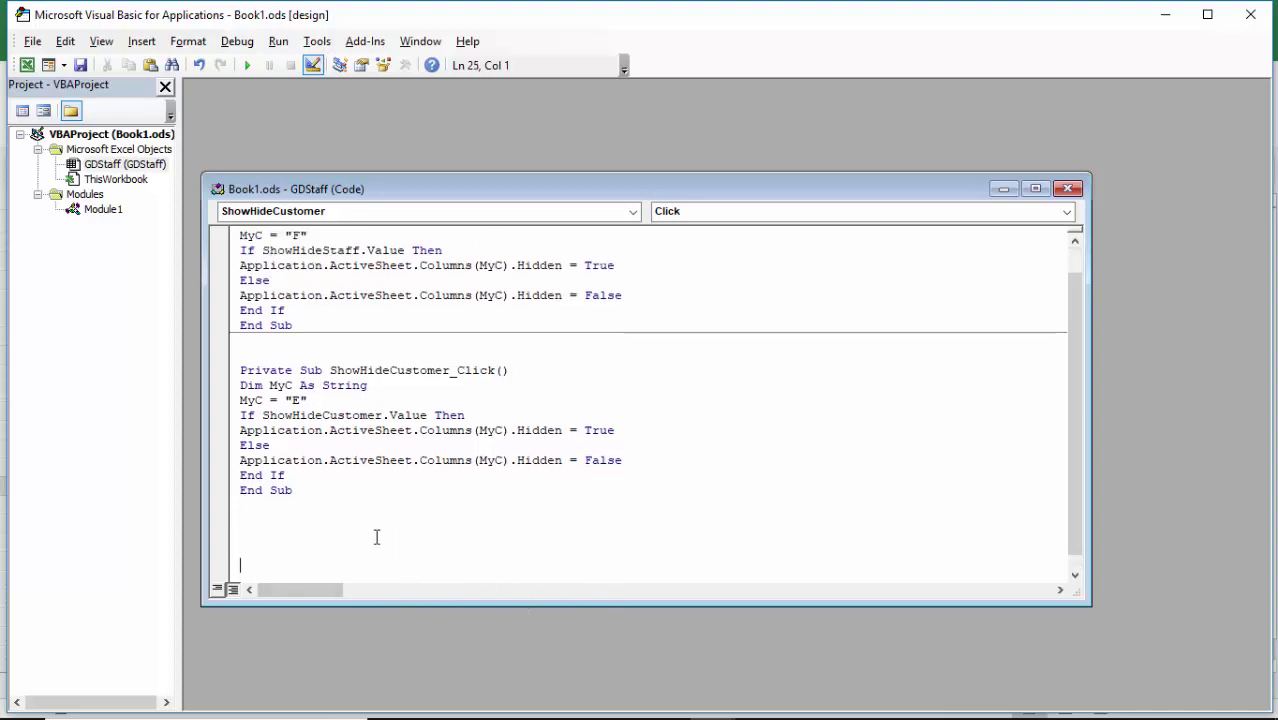
right_click(271, 520)
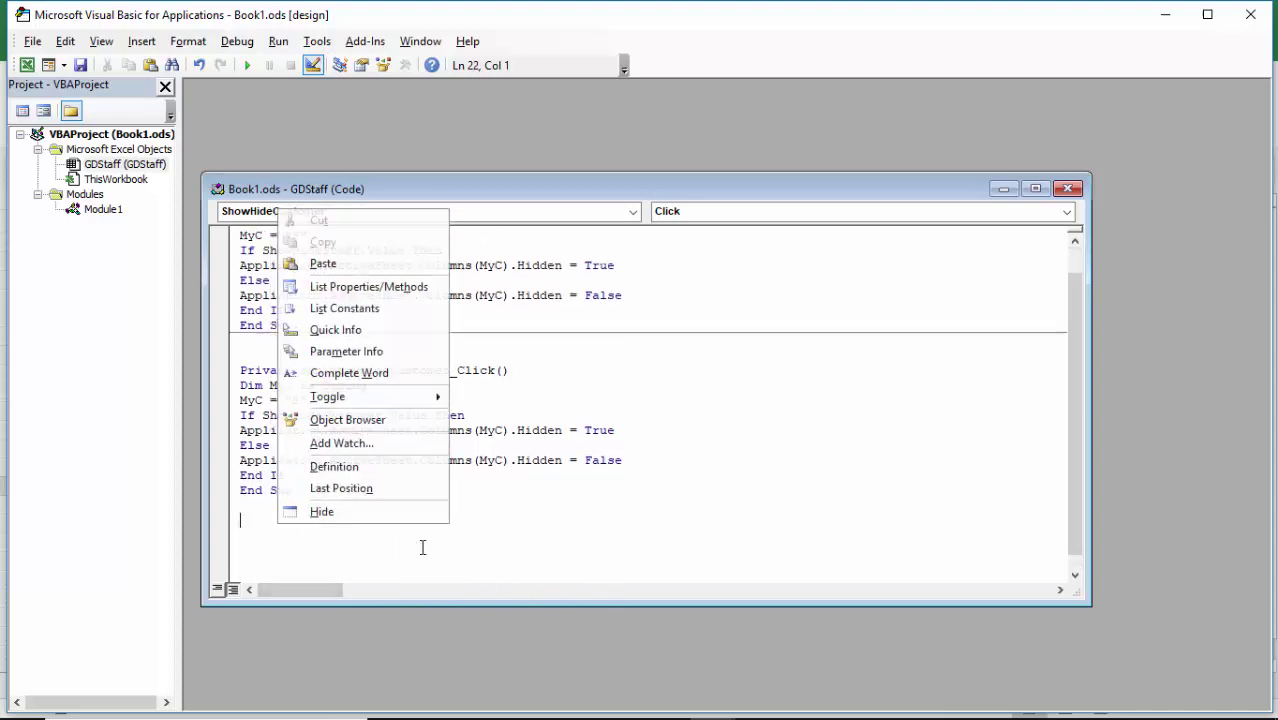
click(354, 264)
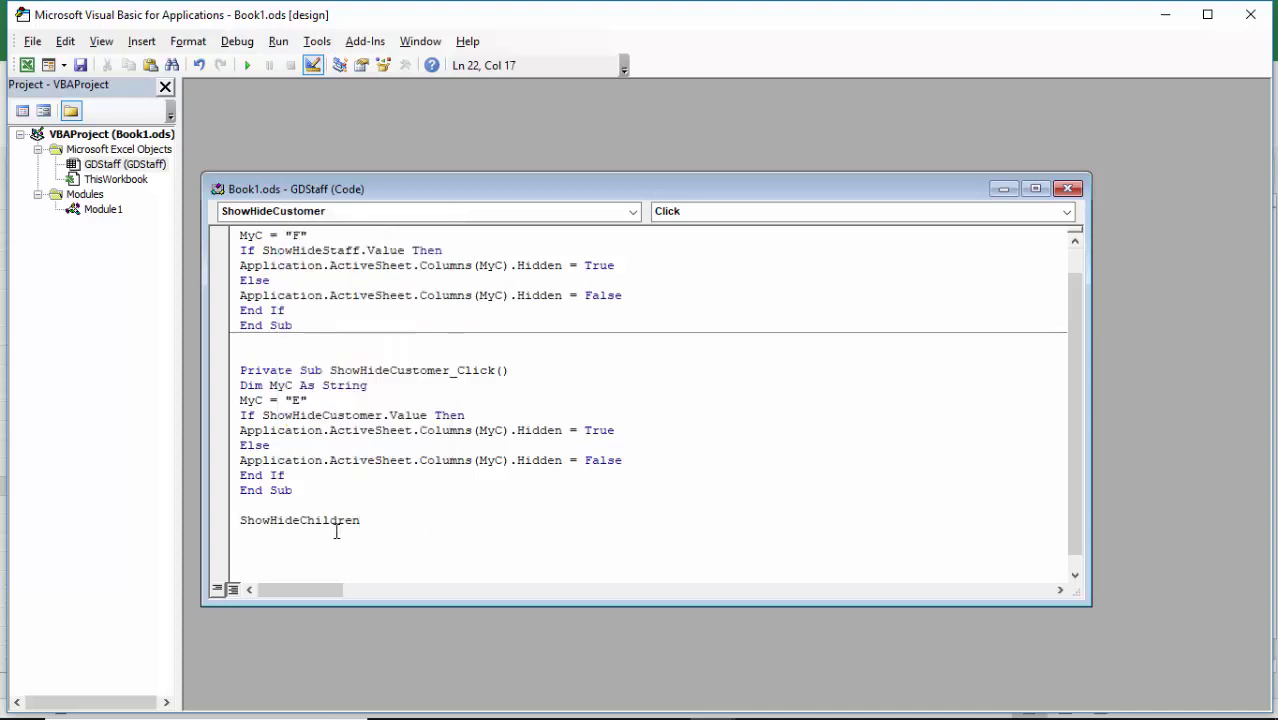
Copy the ShowHideCustomer_Click procedure and paste it on a new line below.
drag(329, 490, 200, 371)
right_click(260, 391)
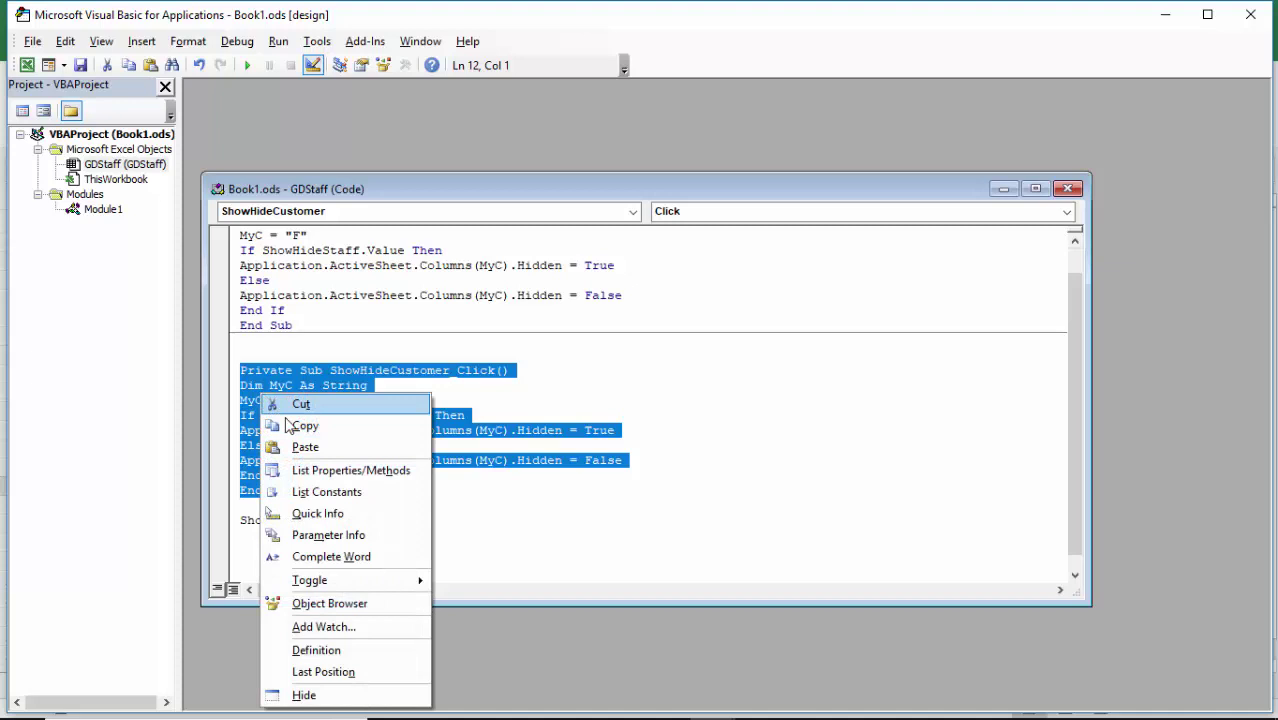
click(290, 426)
click(368, 529)
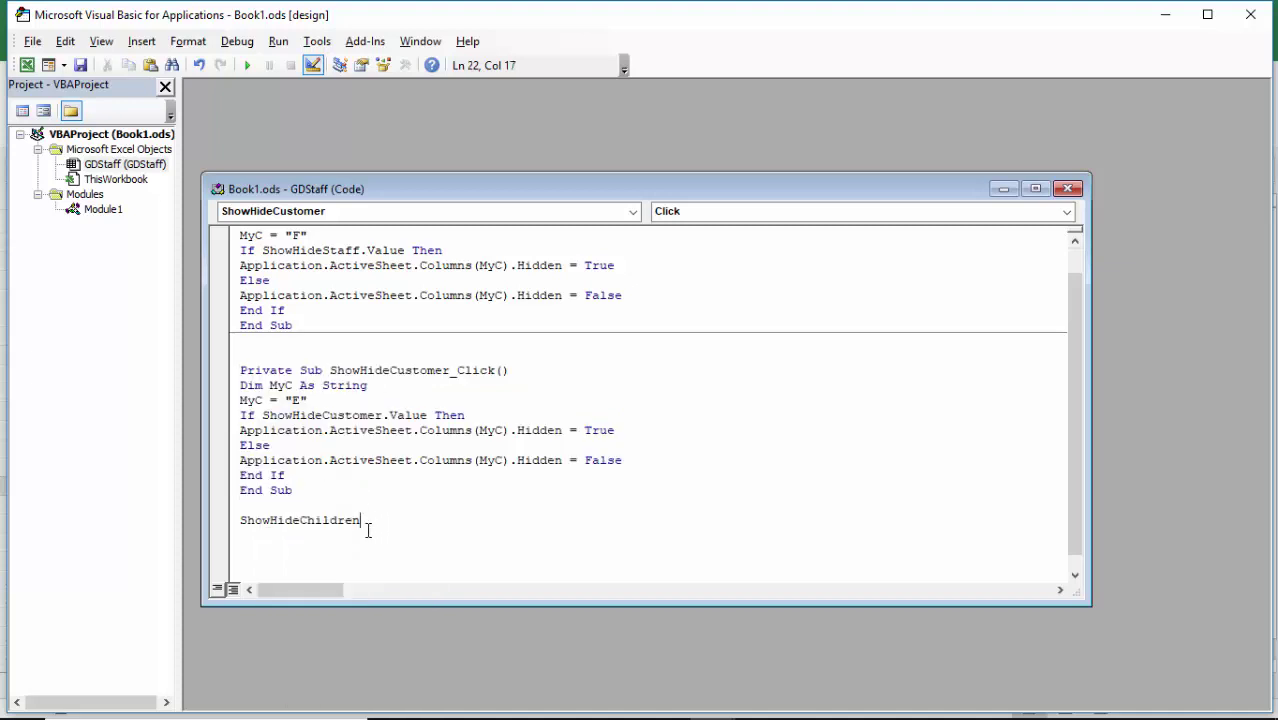
key(Return)
key(Return)
right_click(312, 556)
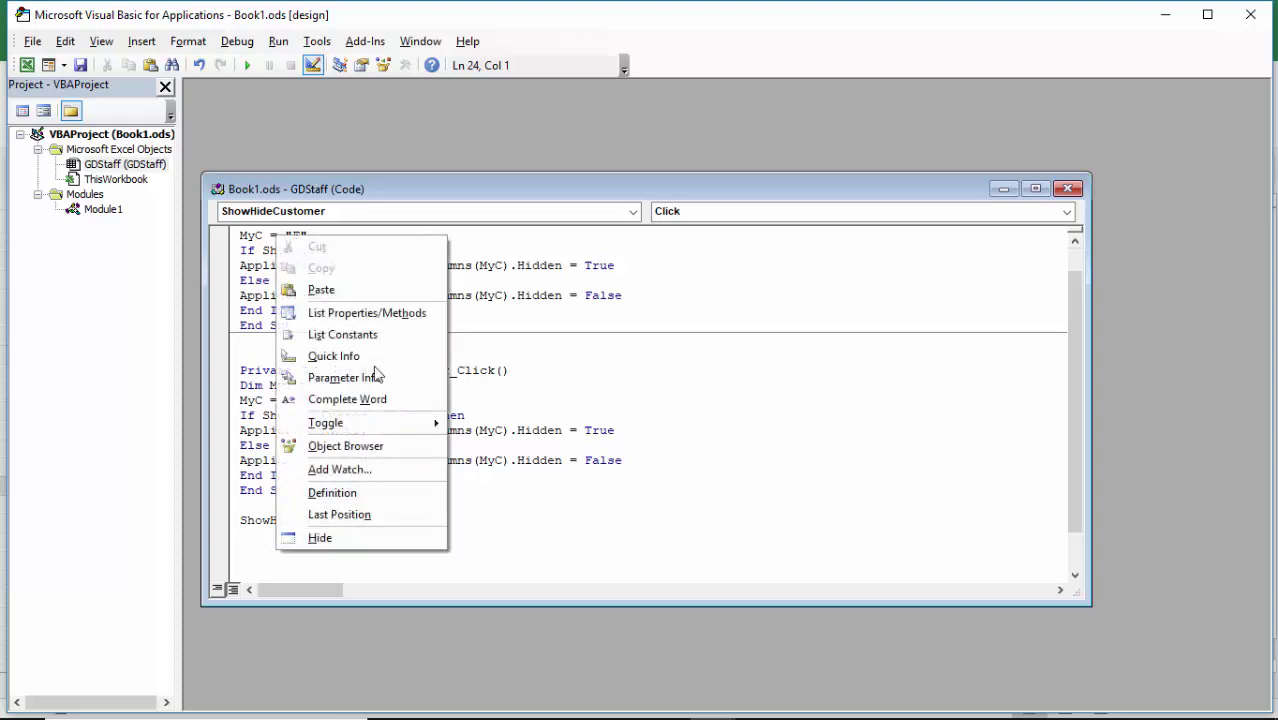
click(345, 298)
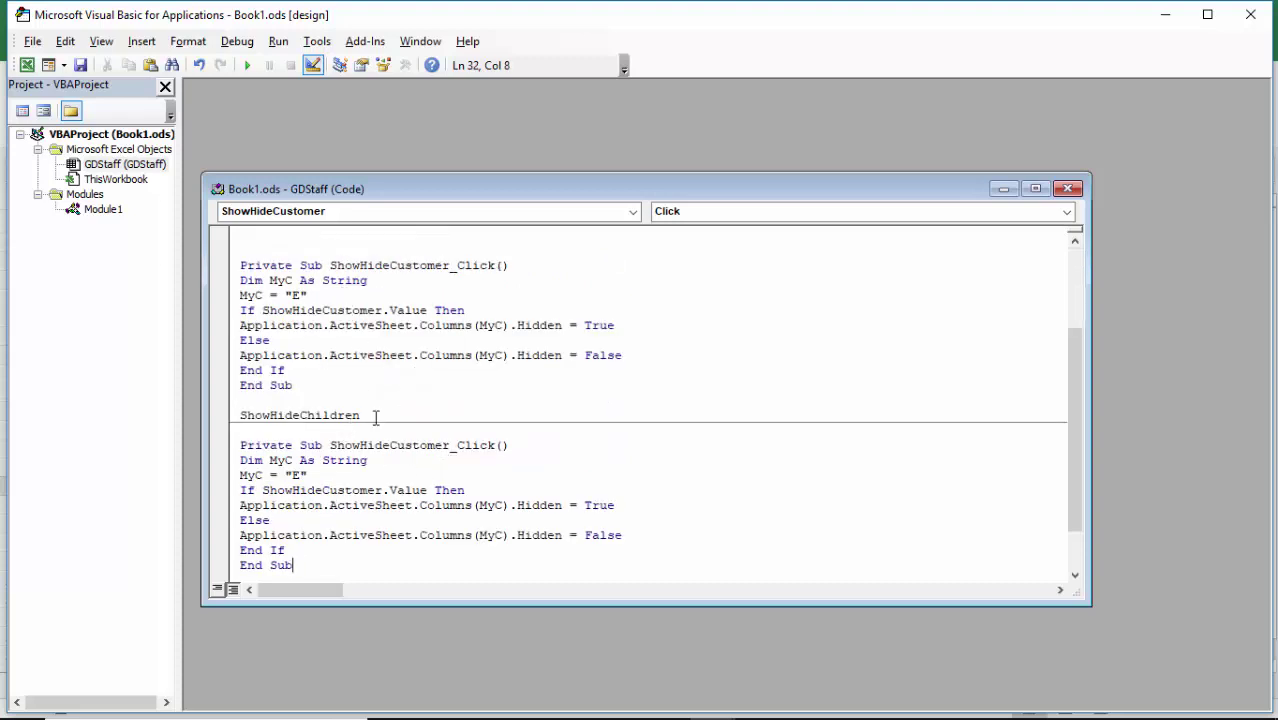
Rename the pasted procedure's header to ShowHideChildren_Click.
drag(376, 417, 229, 415)
right_click(267, 420)
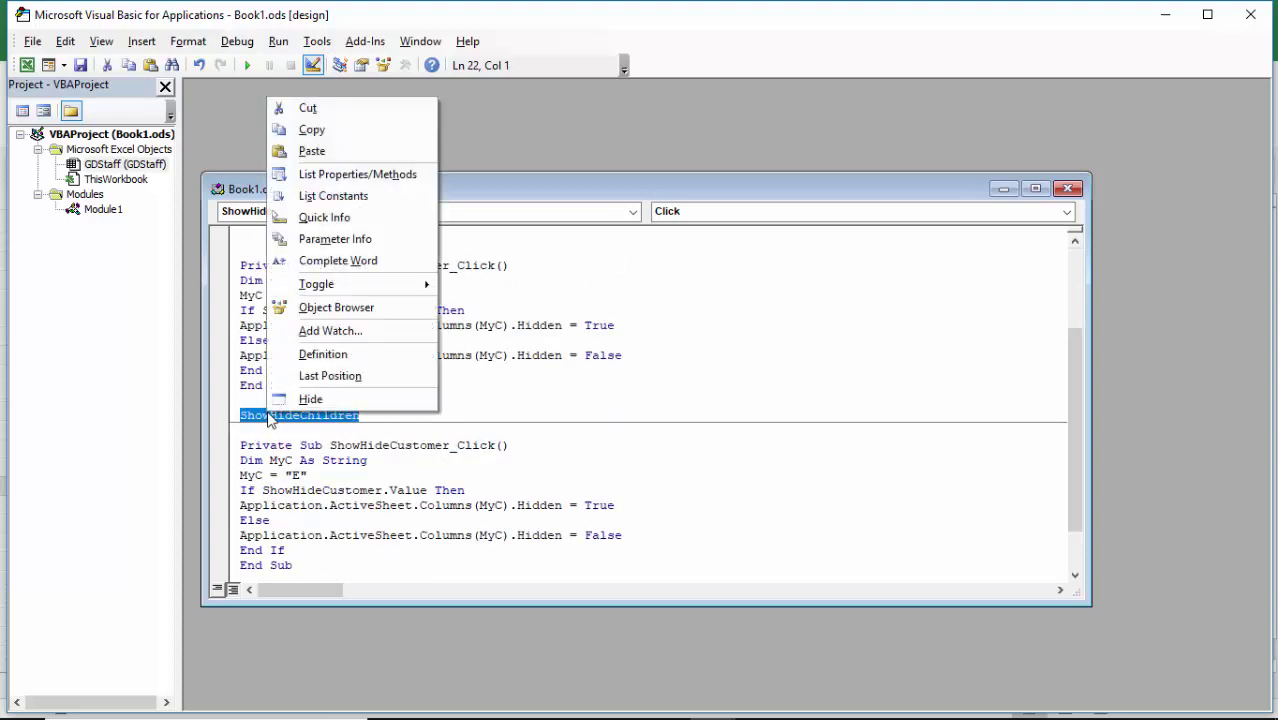
click(318, 106)
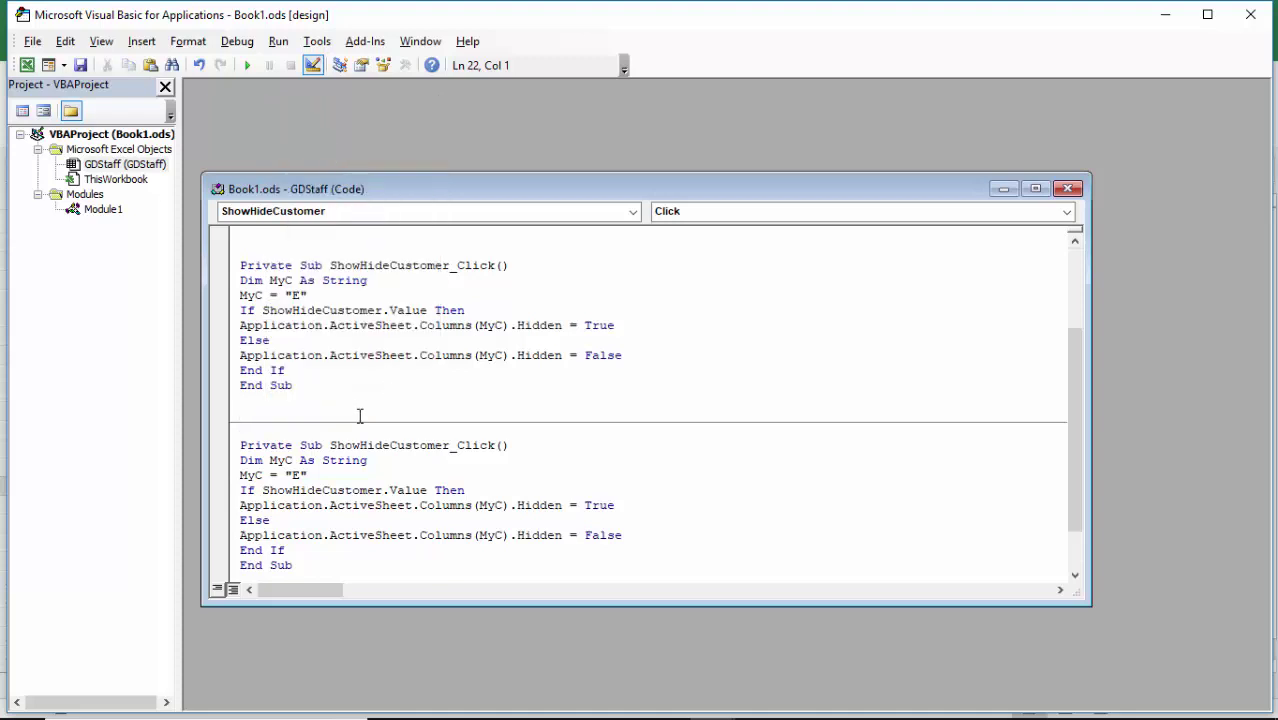
drag(331, 444, 454, 448)
right_click(451, 447)
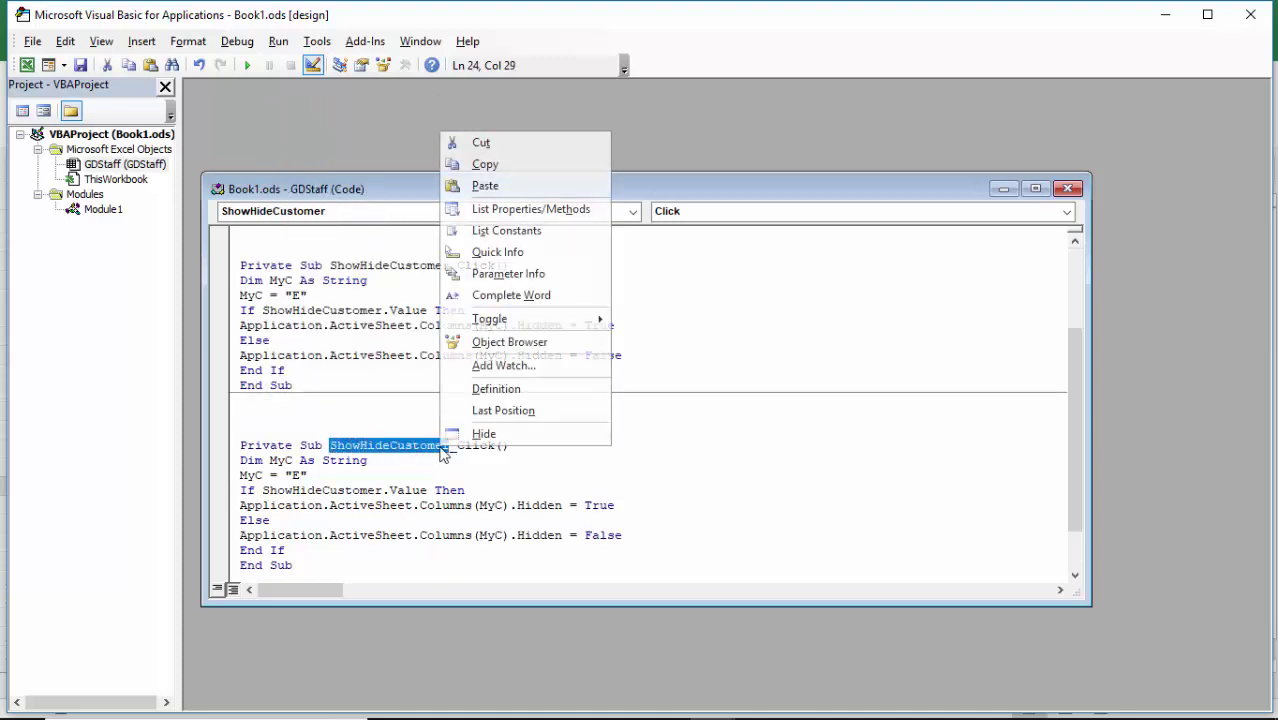
click(528, 182)
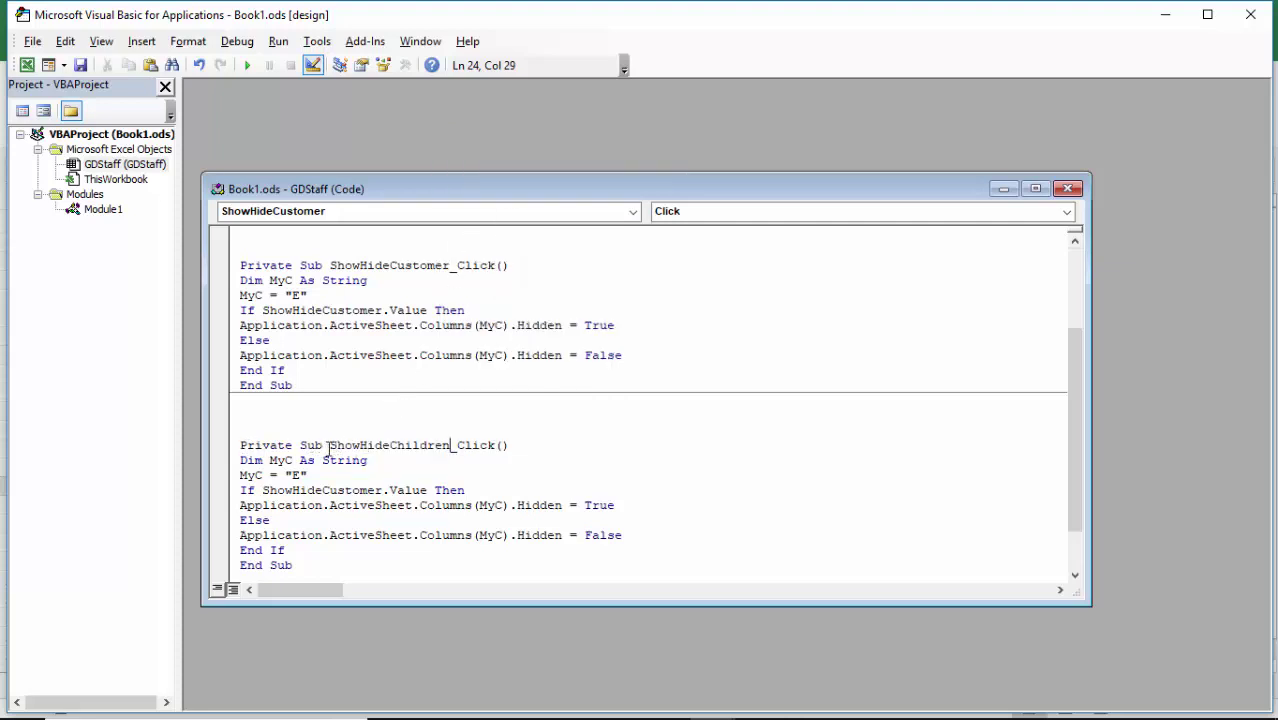
drag(329, 448, 497, 449)
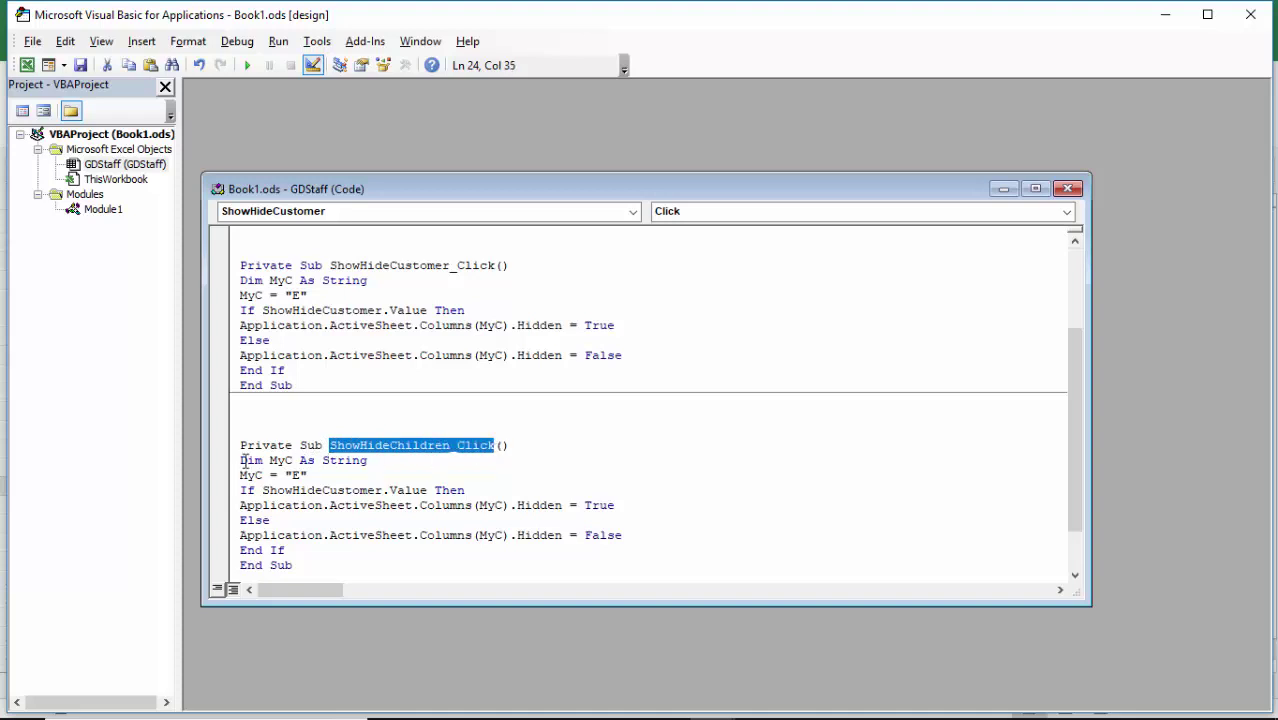
drag(241, 461, 405, 462)
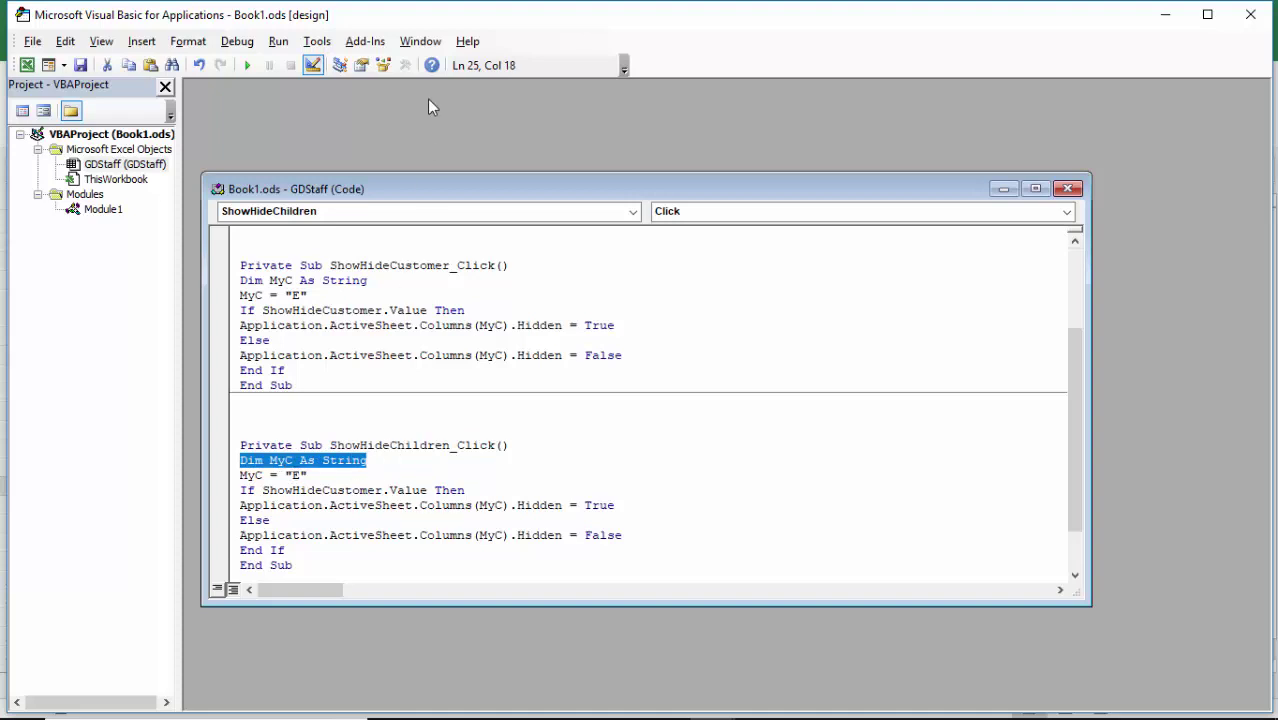
Confirm Children sits in column G and change the routine's MyC value to "G".
click(1165, 14)
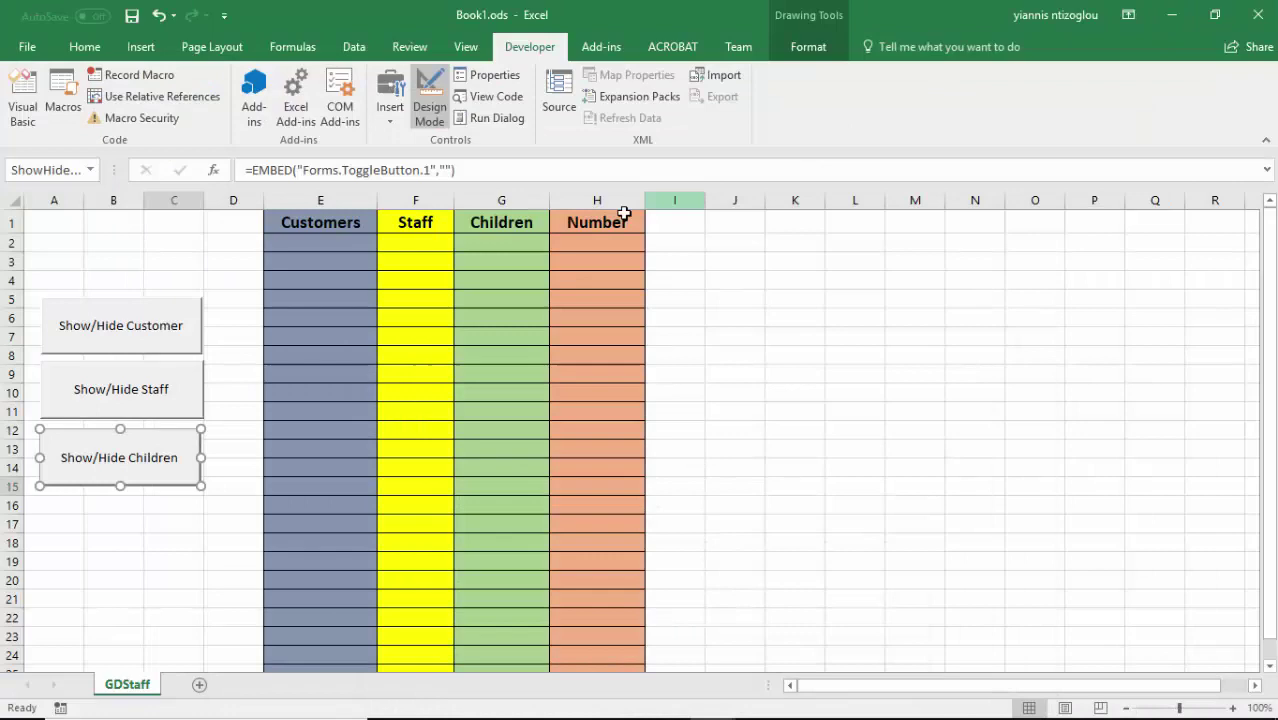
click(508, 201)
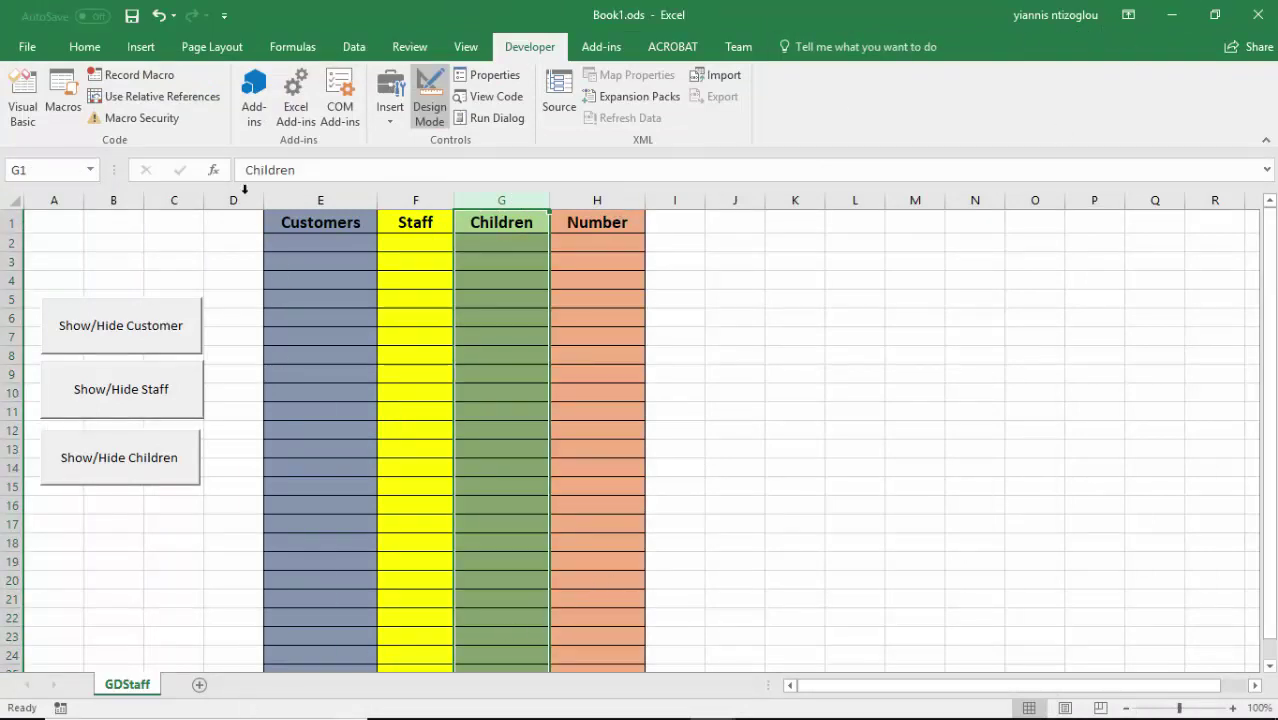
click(24, 114)
click(346, 490)
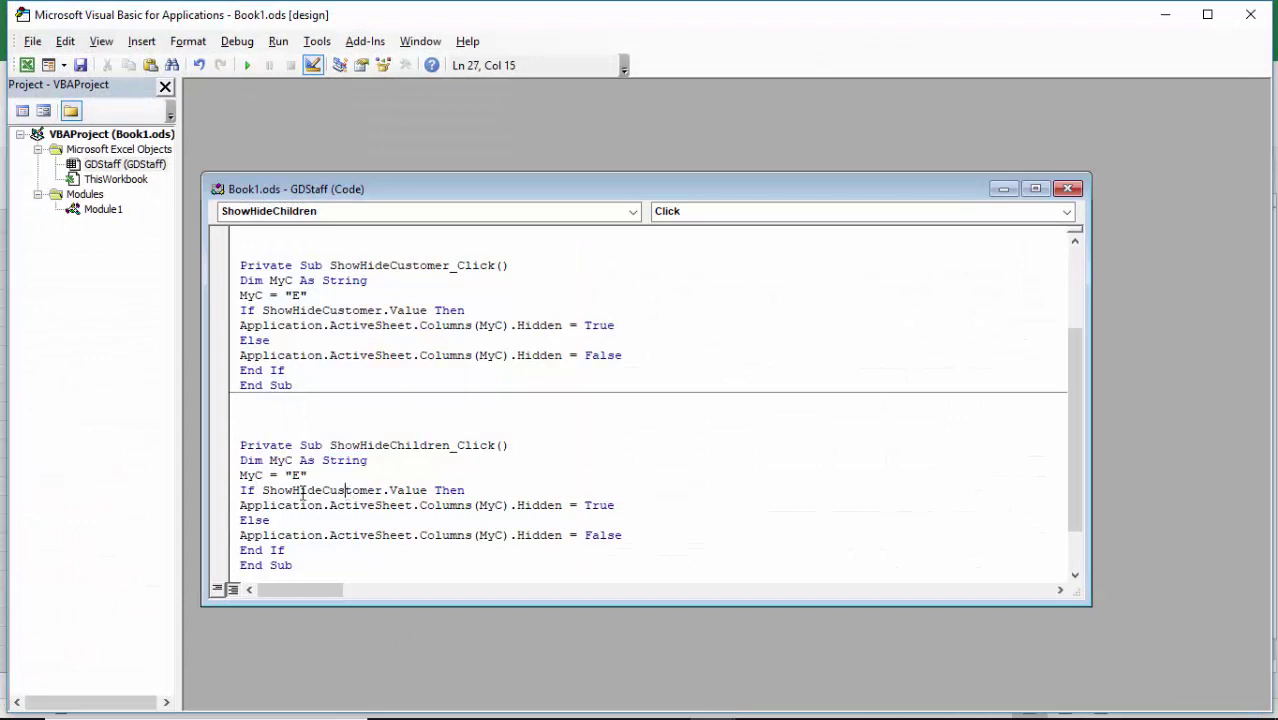
double_click(296, 478)
text(G)
Replace ShowHideCustomer with ShowHideChildren in the routine's If condition.
drag(265, 490, 383, 497)
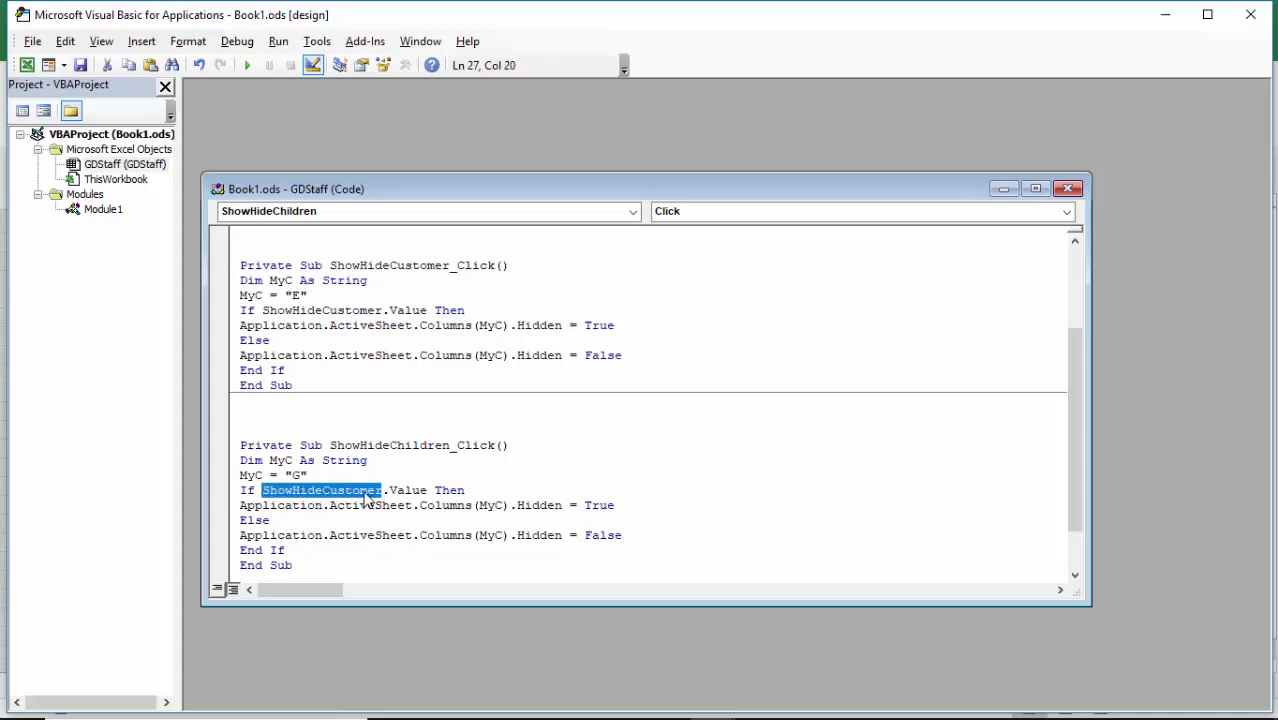
right_click(368, 497)
click(405, 236)
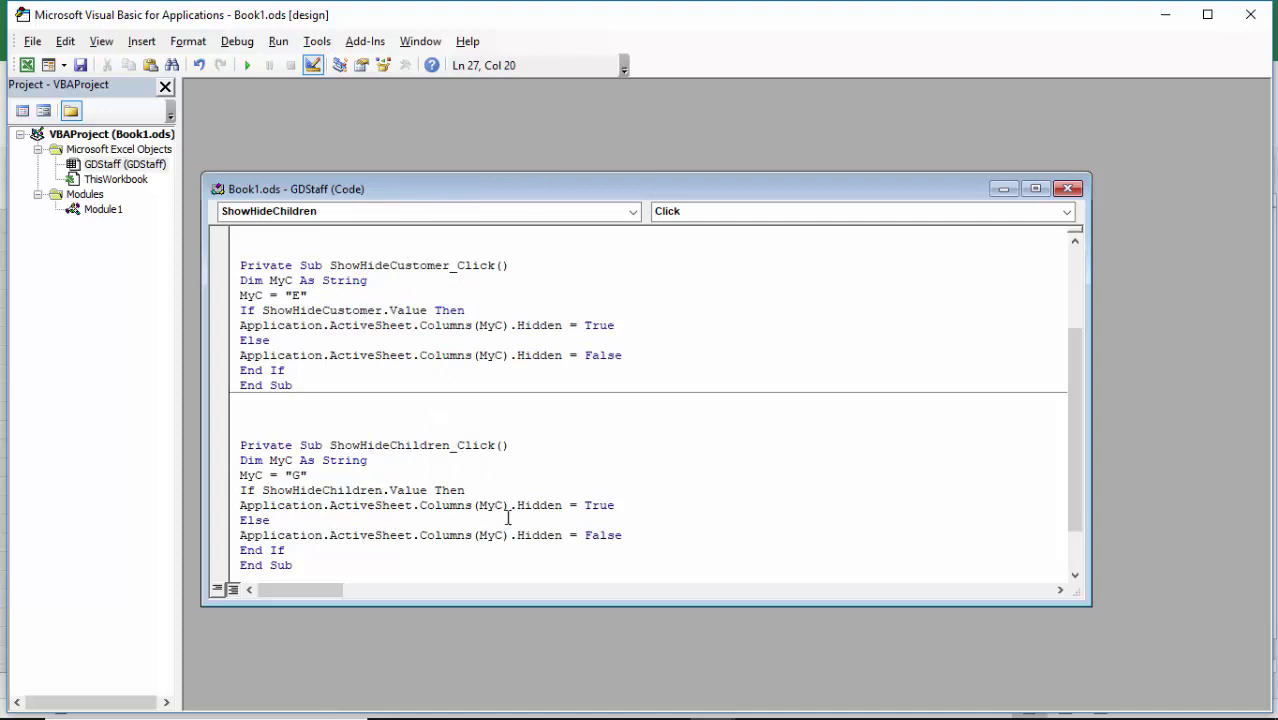
click(305, 568)
scroll(325, 532, down, 1)
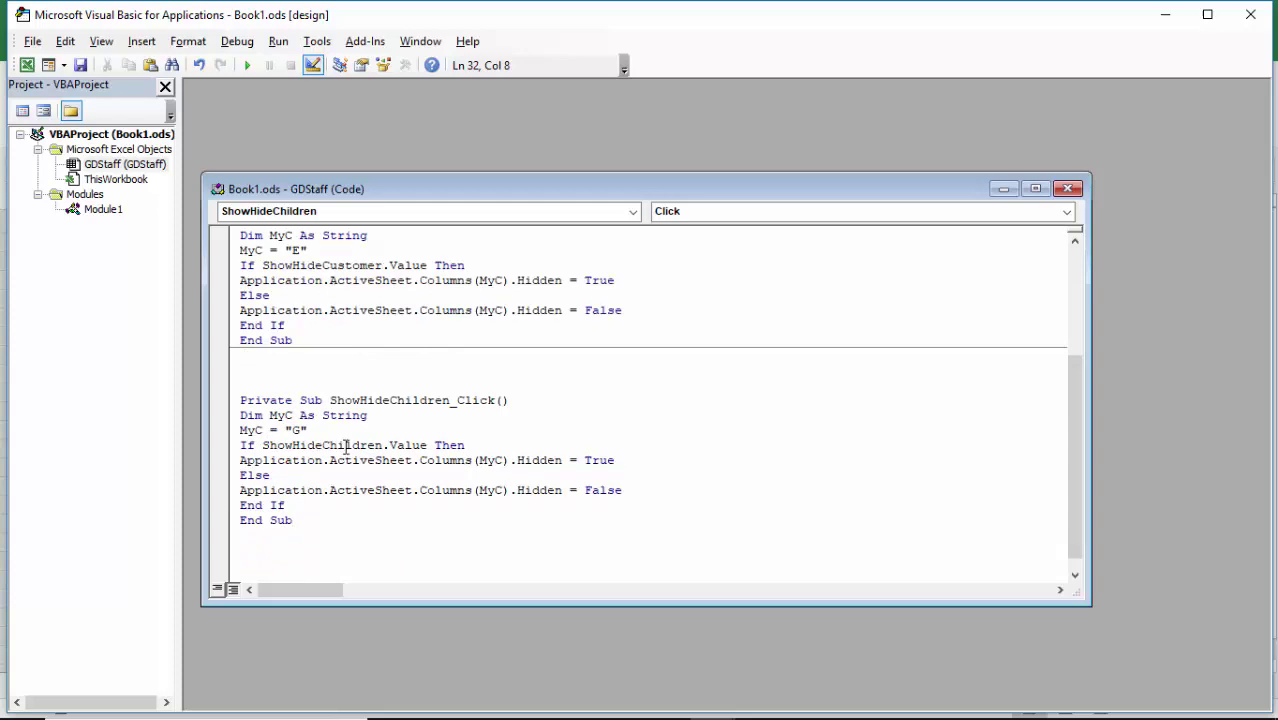
Close the VBA editor and turn off Design Mode on the sheet.
click(1250, 14)
click(317, 377)
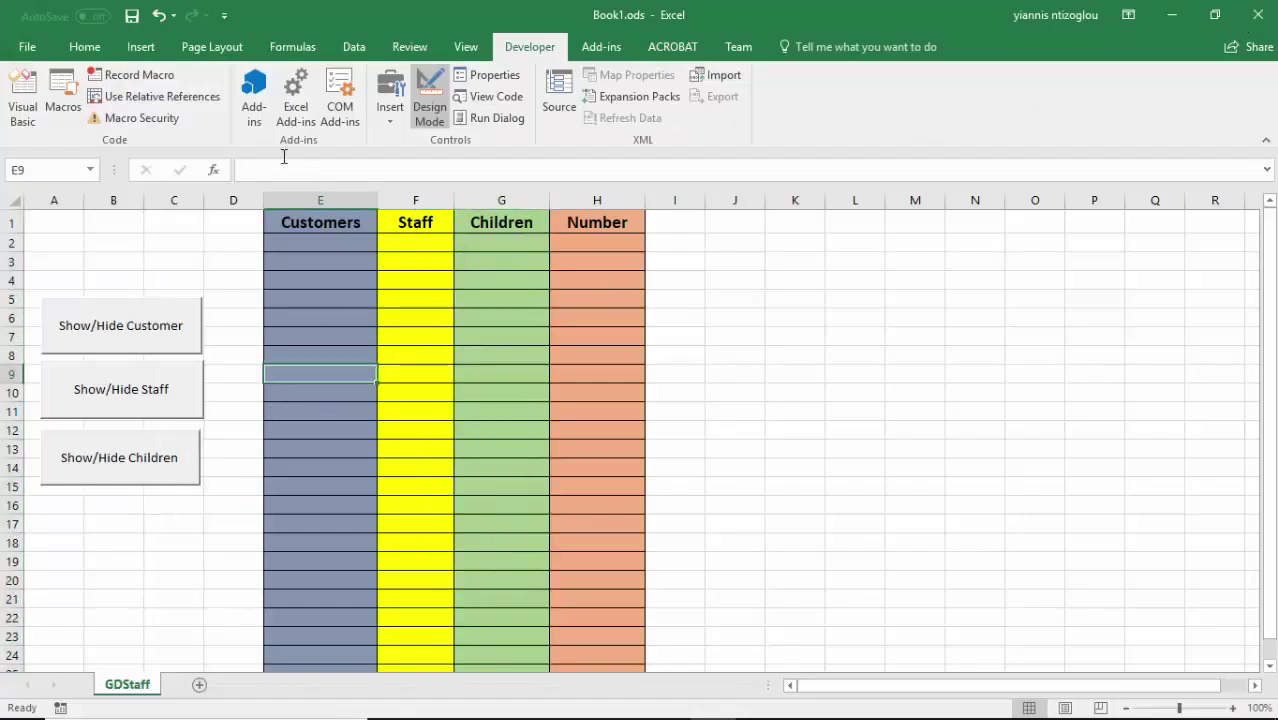
click(420, 120)
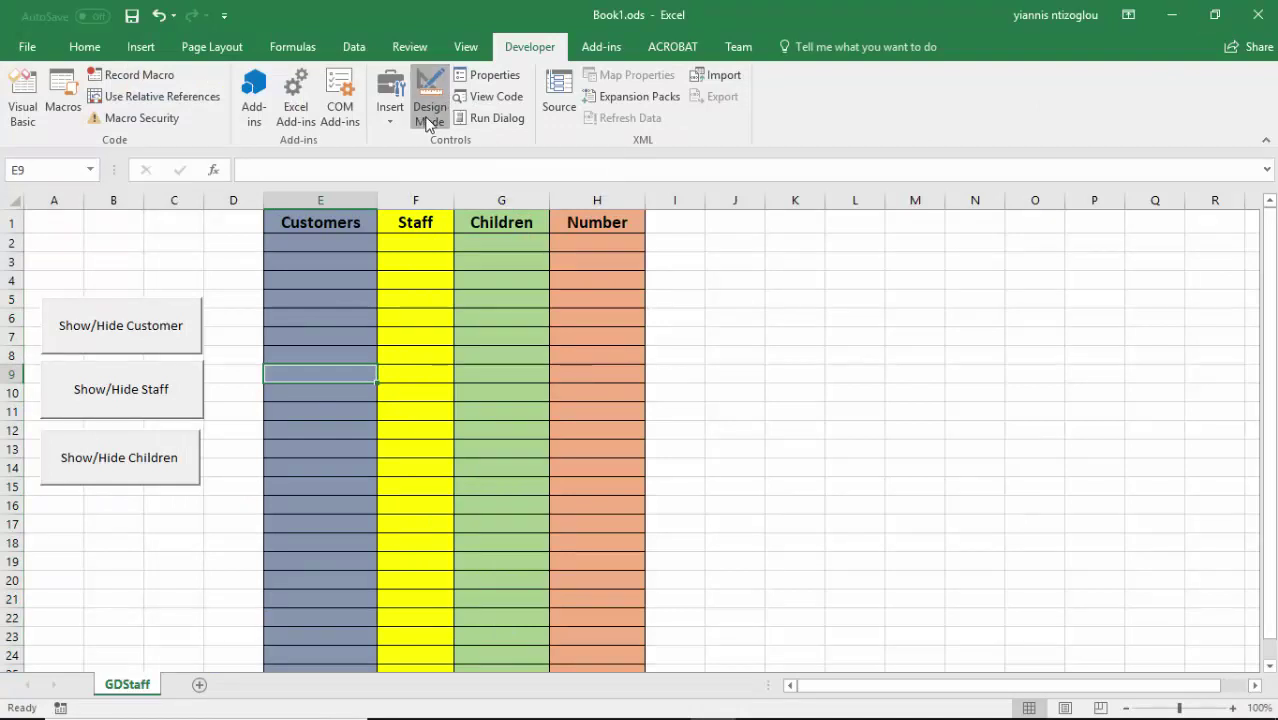
Toggle Show/Hide Children repeatedly, hiding and restoring the Children column.
click(93, 465)
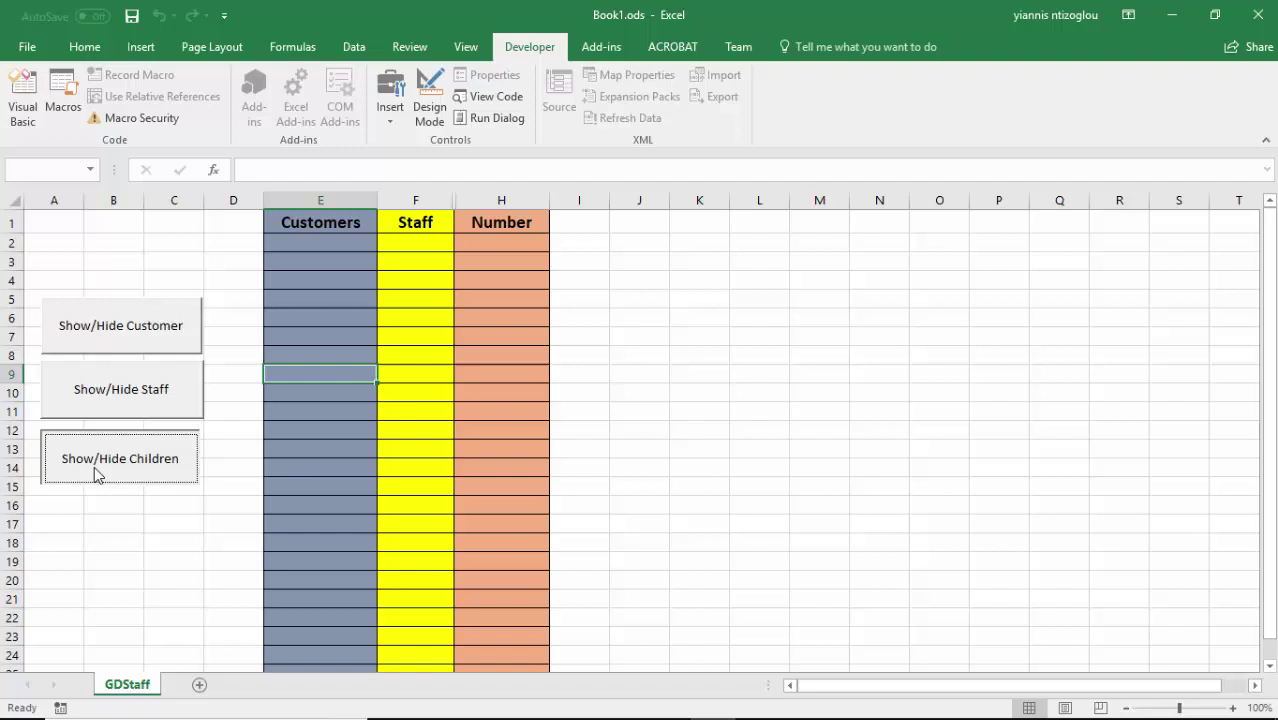
click(94, 466)
click(95, 467)
click(95, 467)
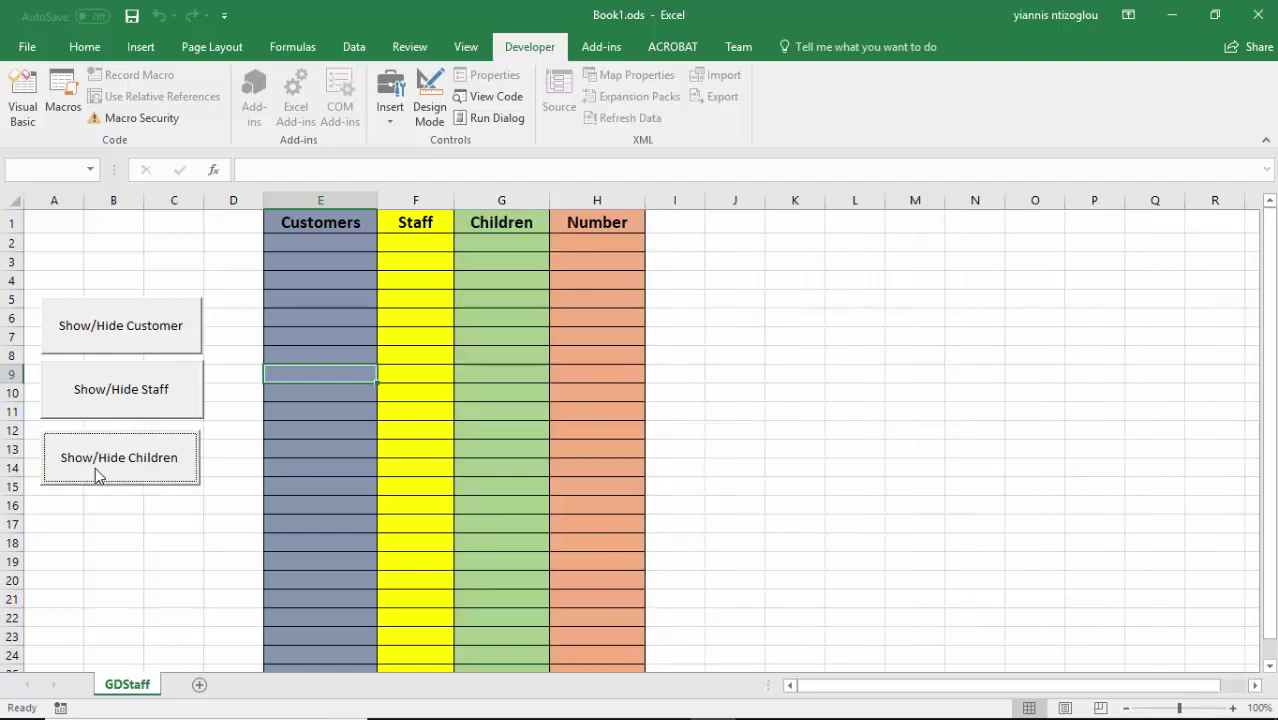
click(95, 467)
click(123, 469)
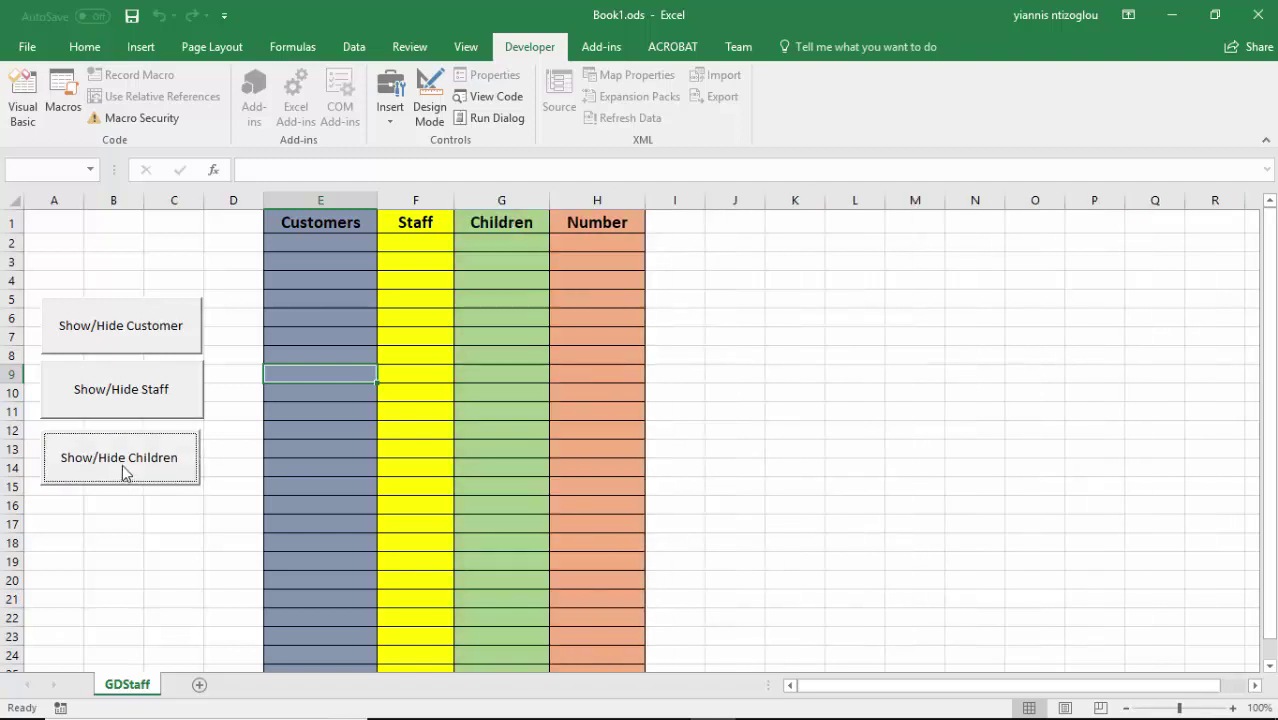
Test the Customers, Staff and Children toggles twice each, then switch Design Mode back on.
click(116, 340)
click(116, 340)
click(122, 396)
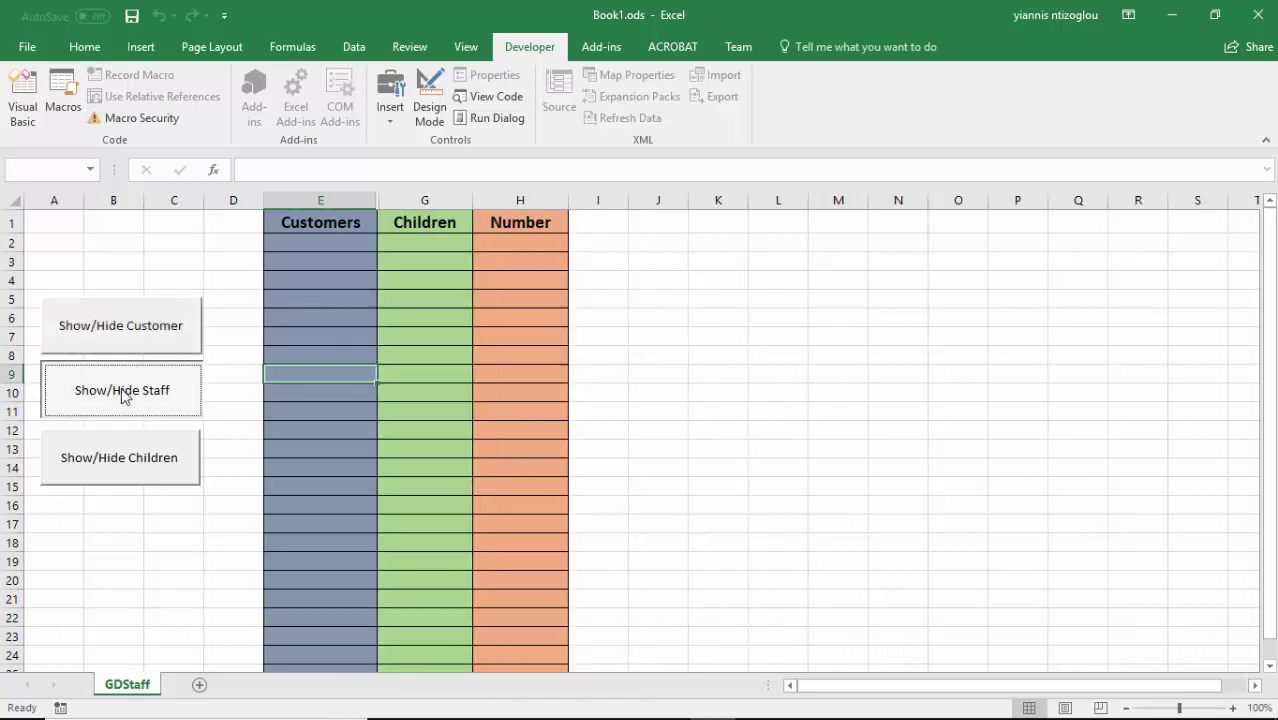
click(122, 396)
click(128, 466)
click(130, 466)
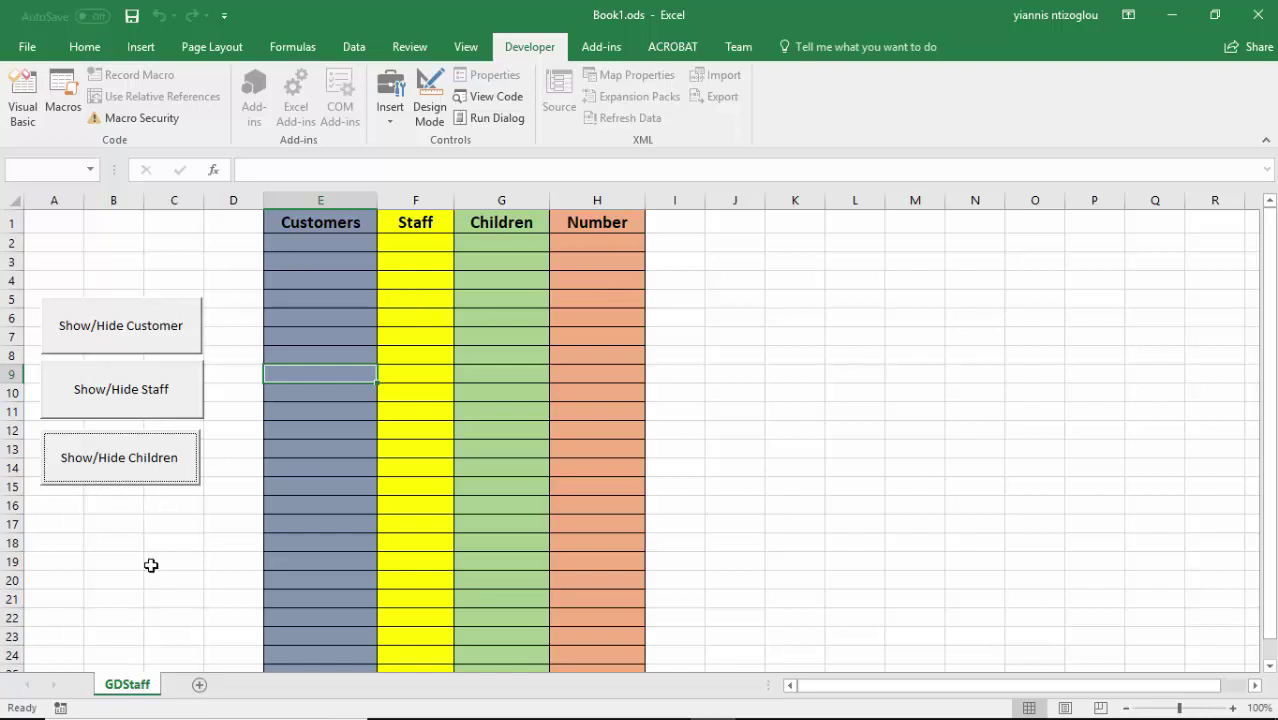
click(429, 105)
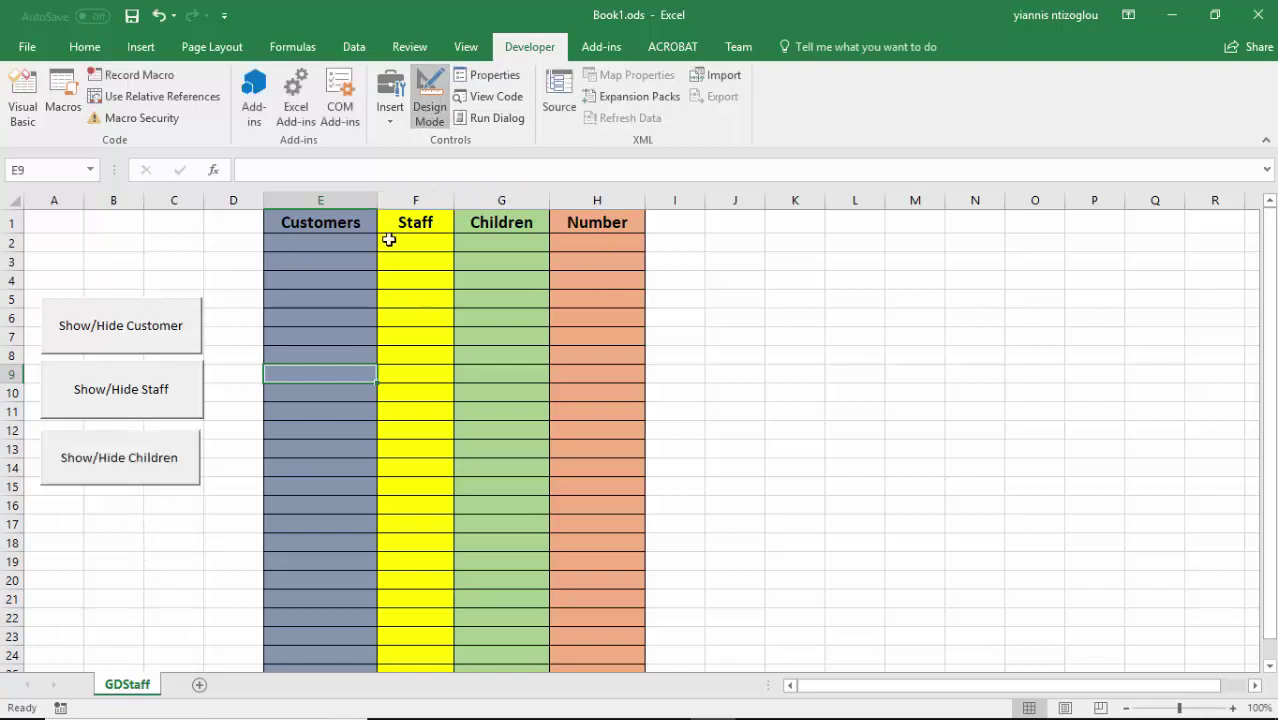
Draw a new ActiveX toggle button below Show/Hide Children.
click(388, 115)
click(458, 235)
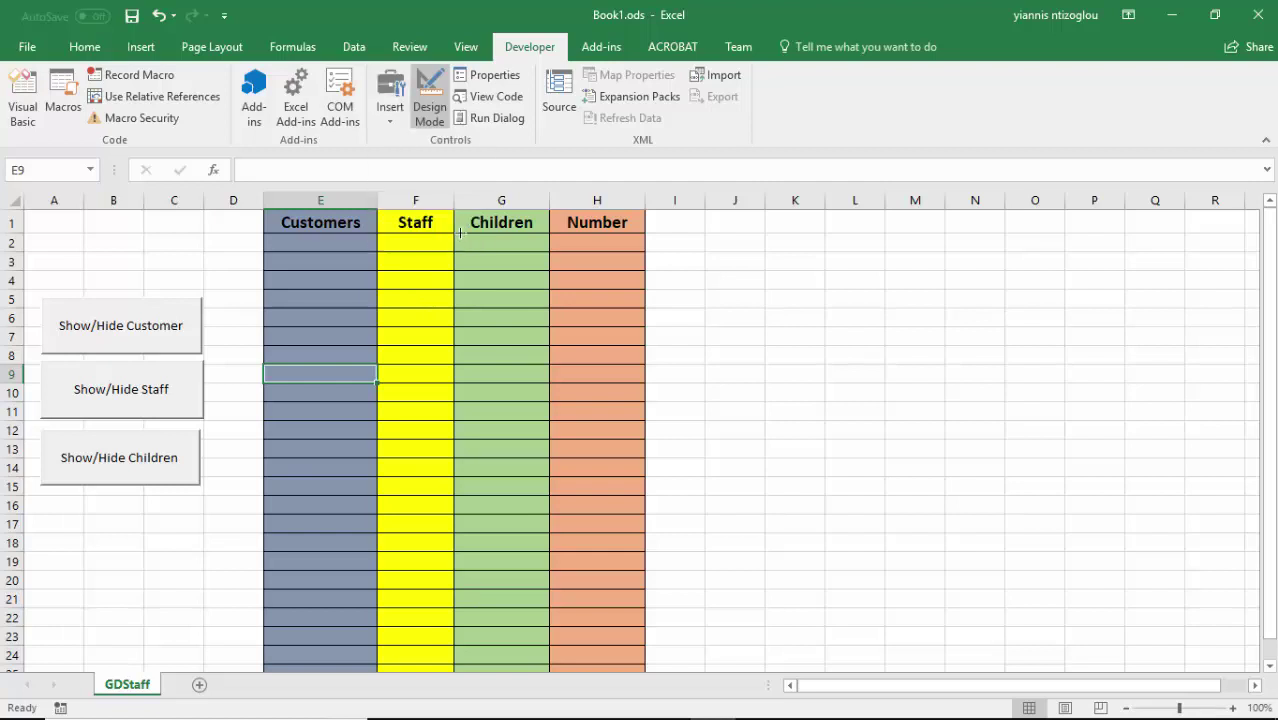
drag(42, 493, 203, 554)
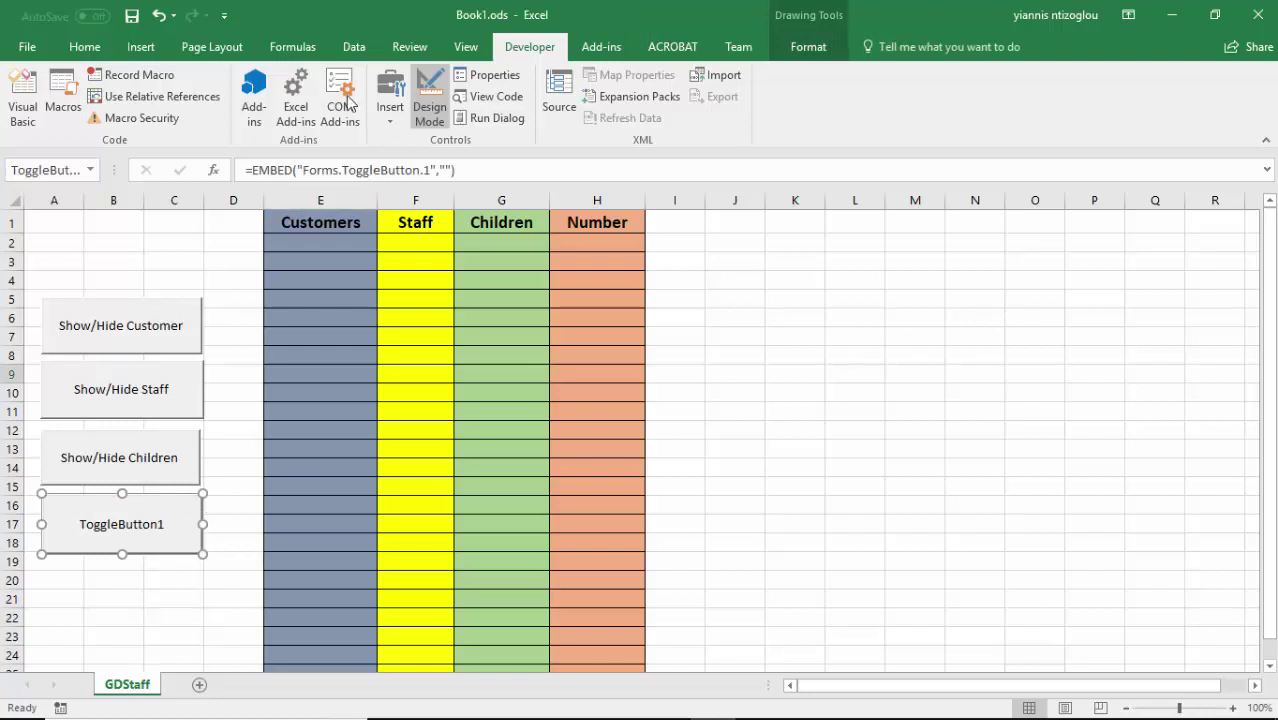
In the button's Properties, try pasting a new name, dismiss the ambiguous-name error, and reposition the panel.
click(488, 75)
click(577, 181)
drag(577, 183, 487, 181)
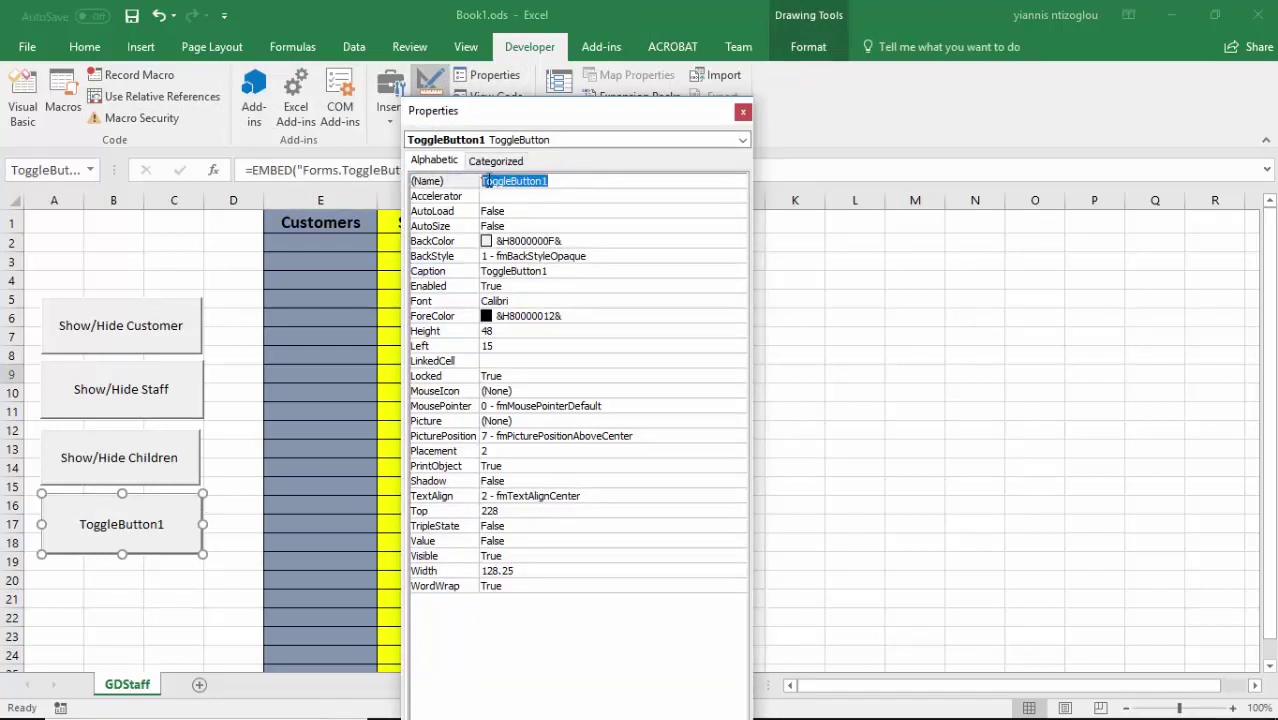
right_click(503, 180)
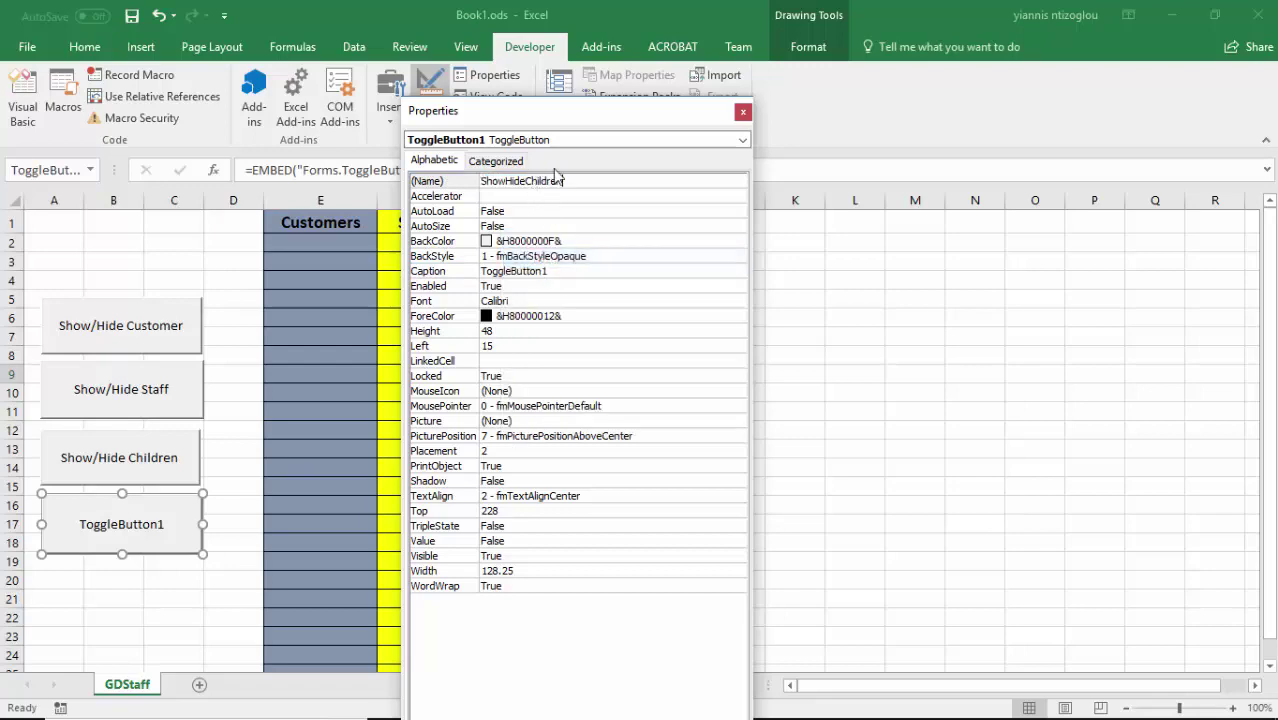
click(743, 111)
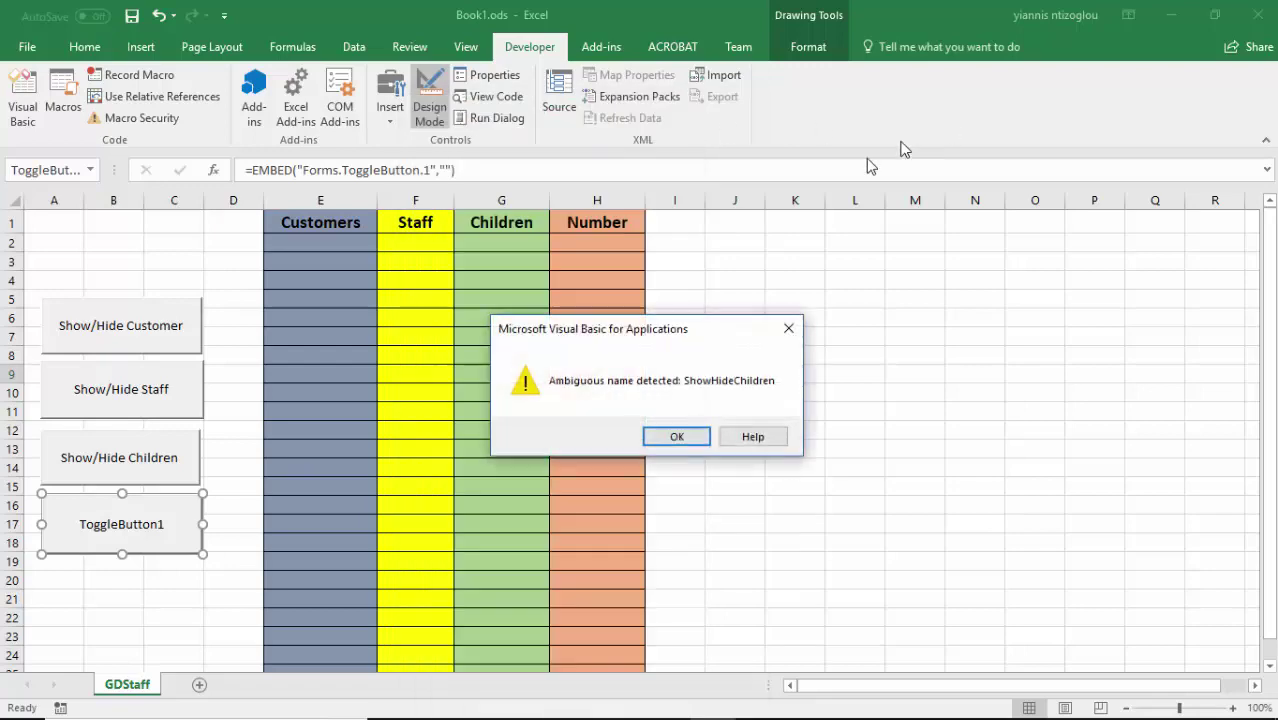
click(677, 437)
drag(558, 126, 901, 137)
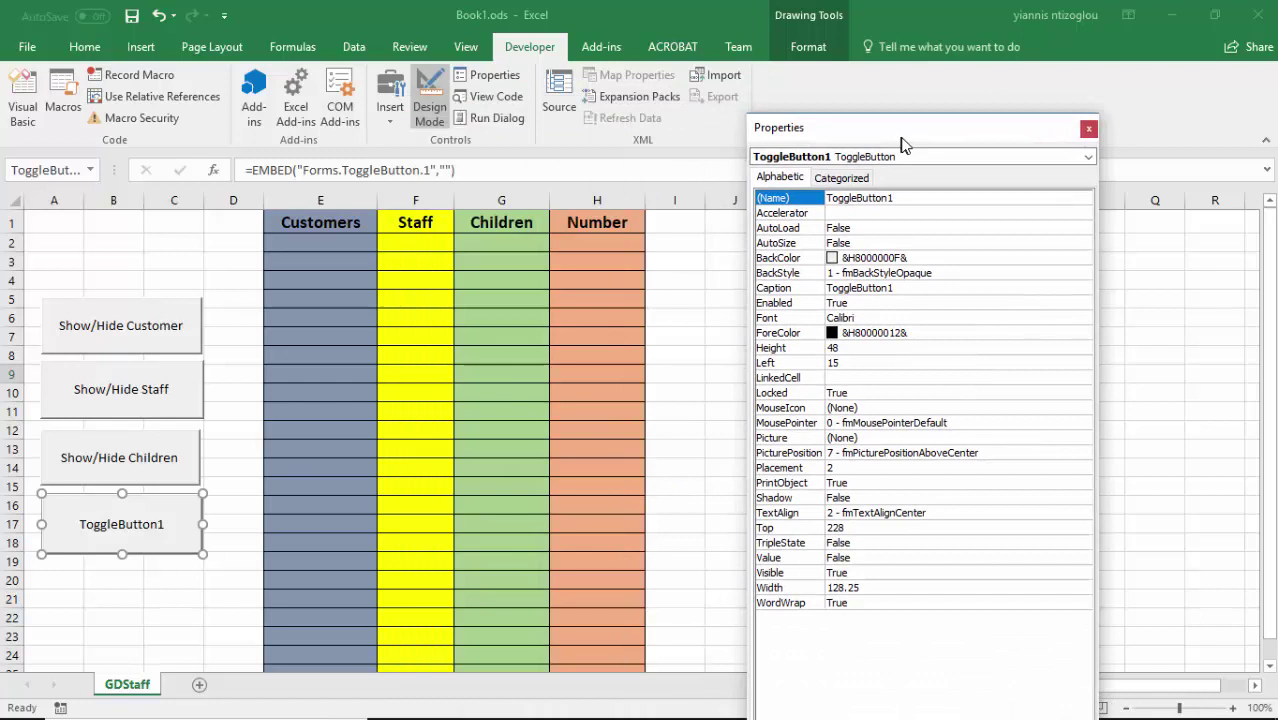
Set the toggle button's (Name) to ShowHideNumber.
click(866, 191)
double_click(866, 191)
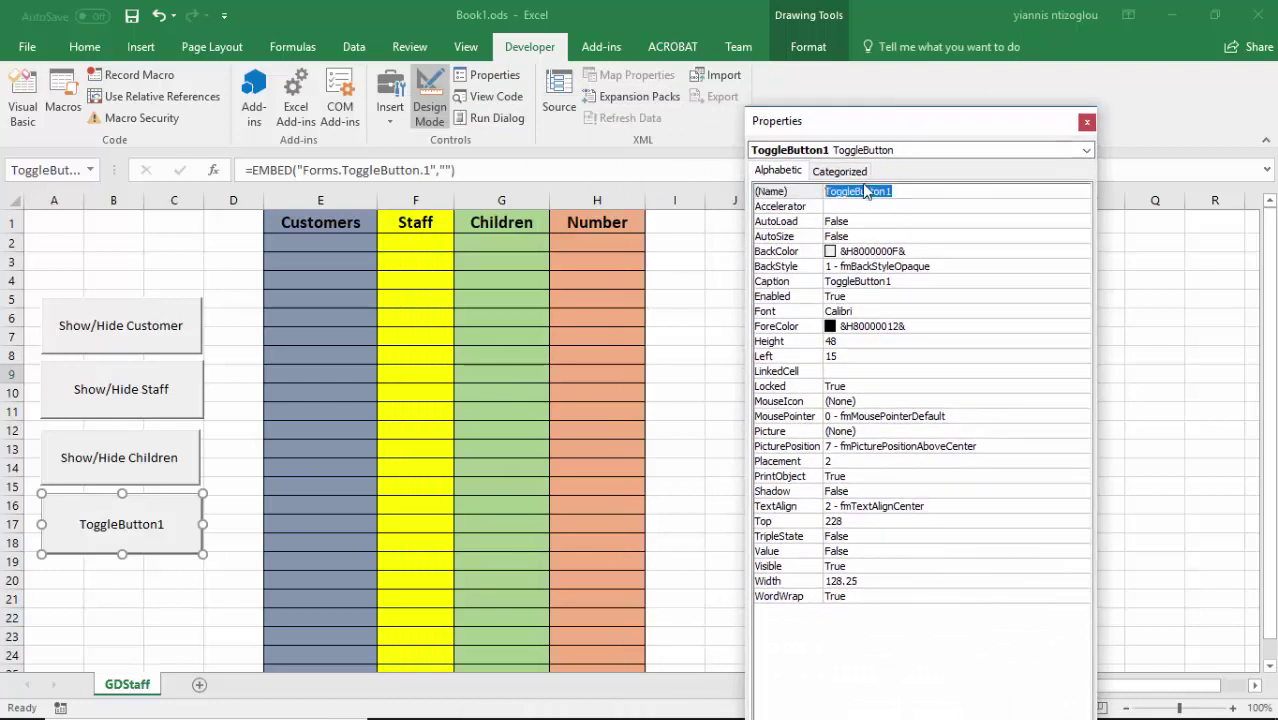
right_click(866, 193)
click(905, 270)
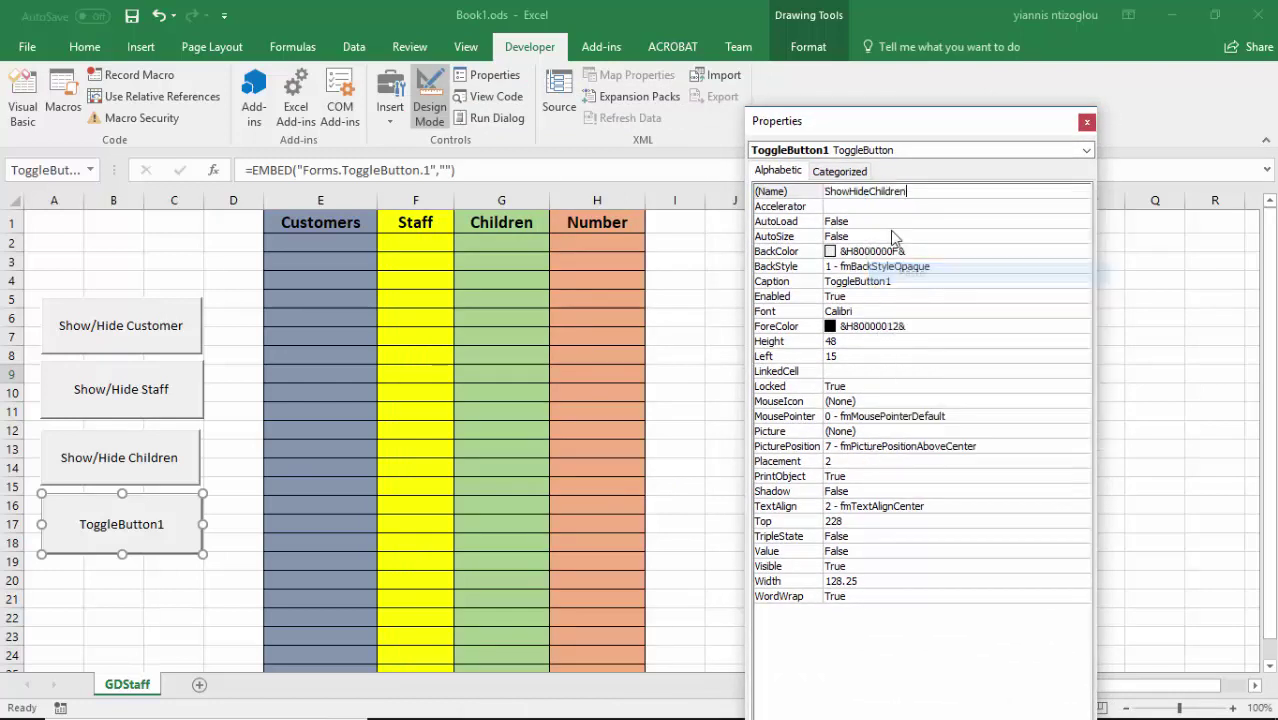
drag(870, 192, 982, 197)
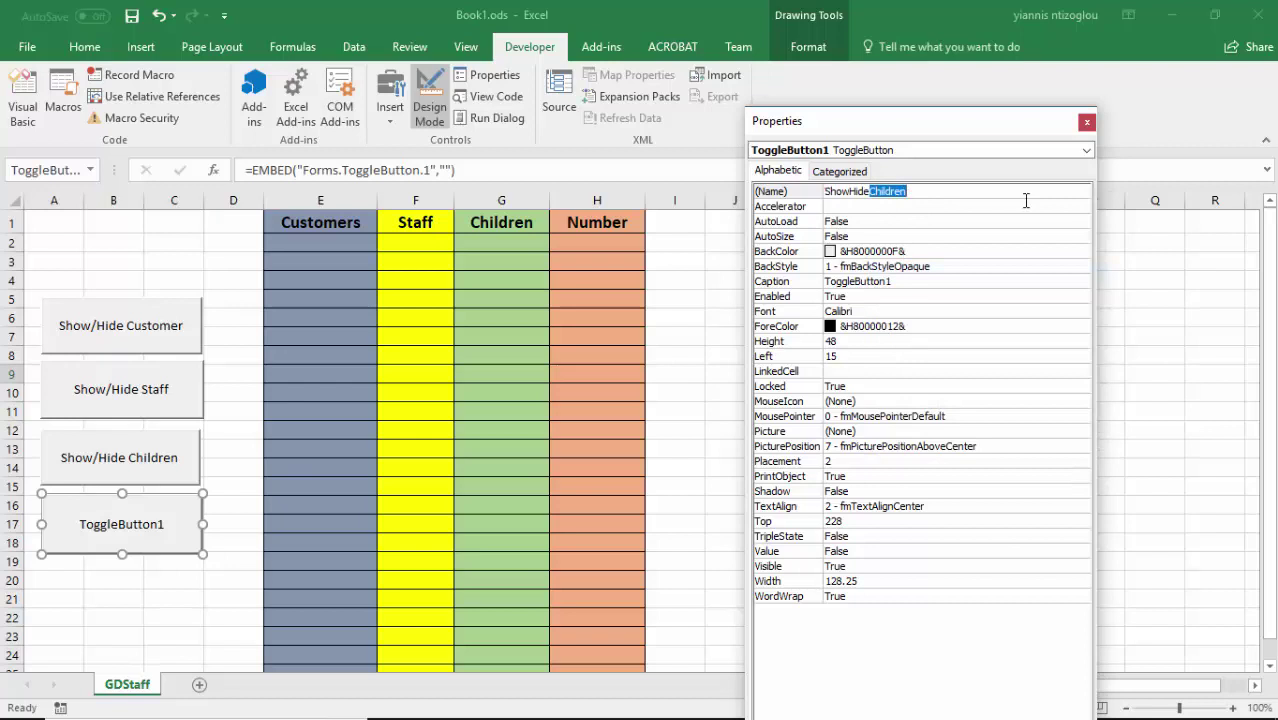
text(Number)
key(Return)
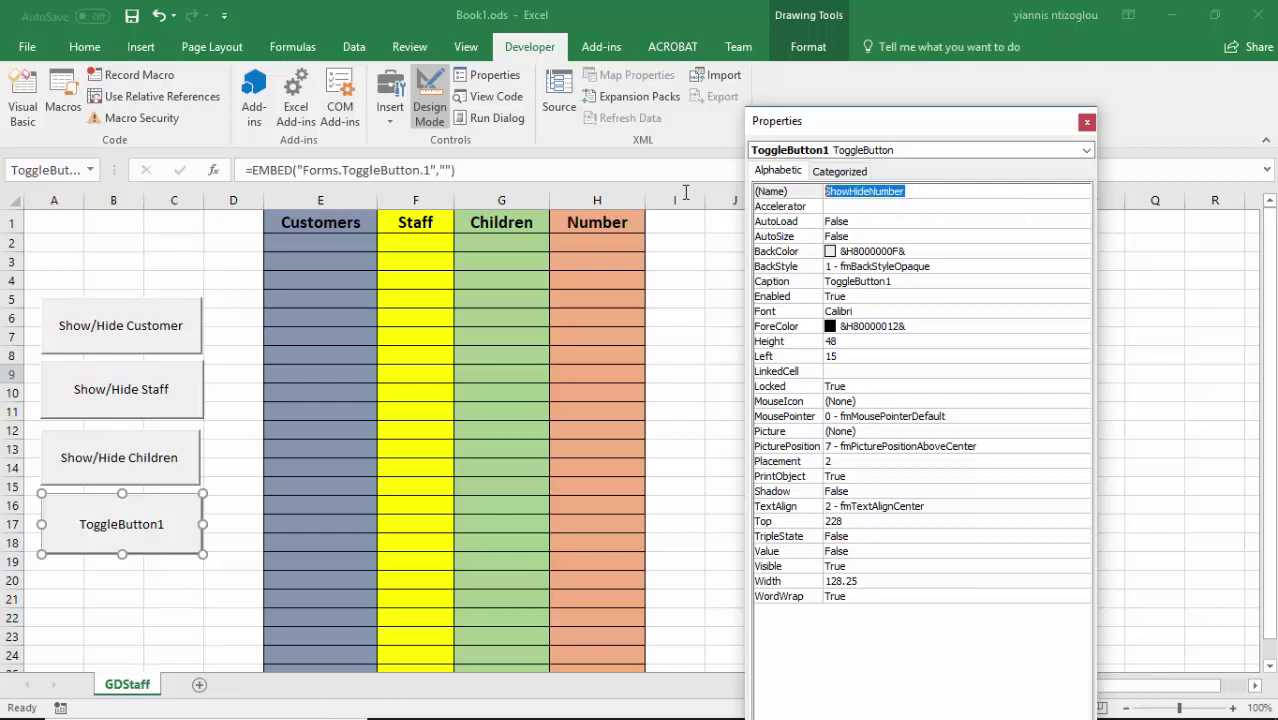
Set the Caption to Show/Hide Number and close the Properties panel.
right_click(890, 190)
click(1100, 248)
click(855, 283)
double_click(852, 283)
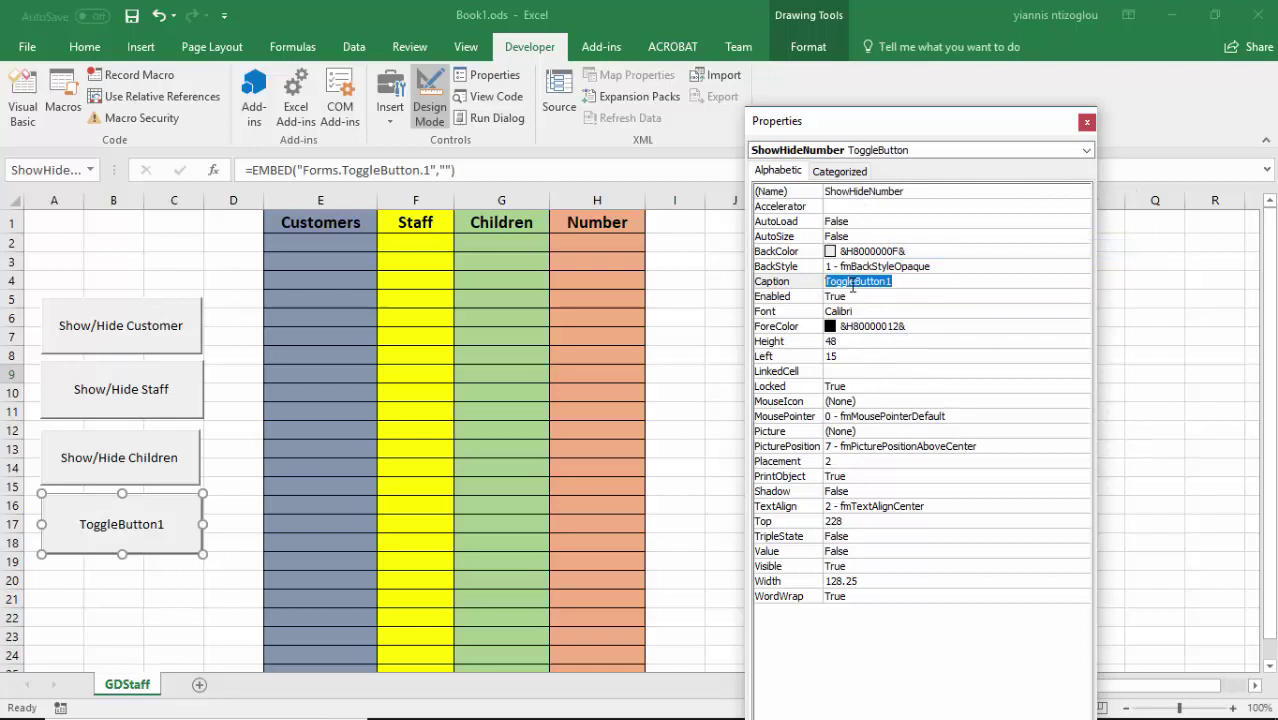
key(ctrl+v)
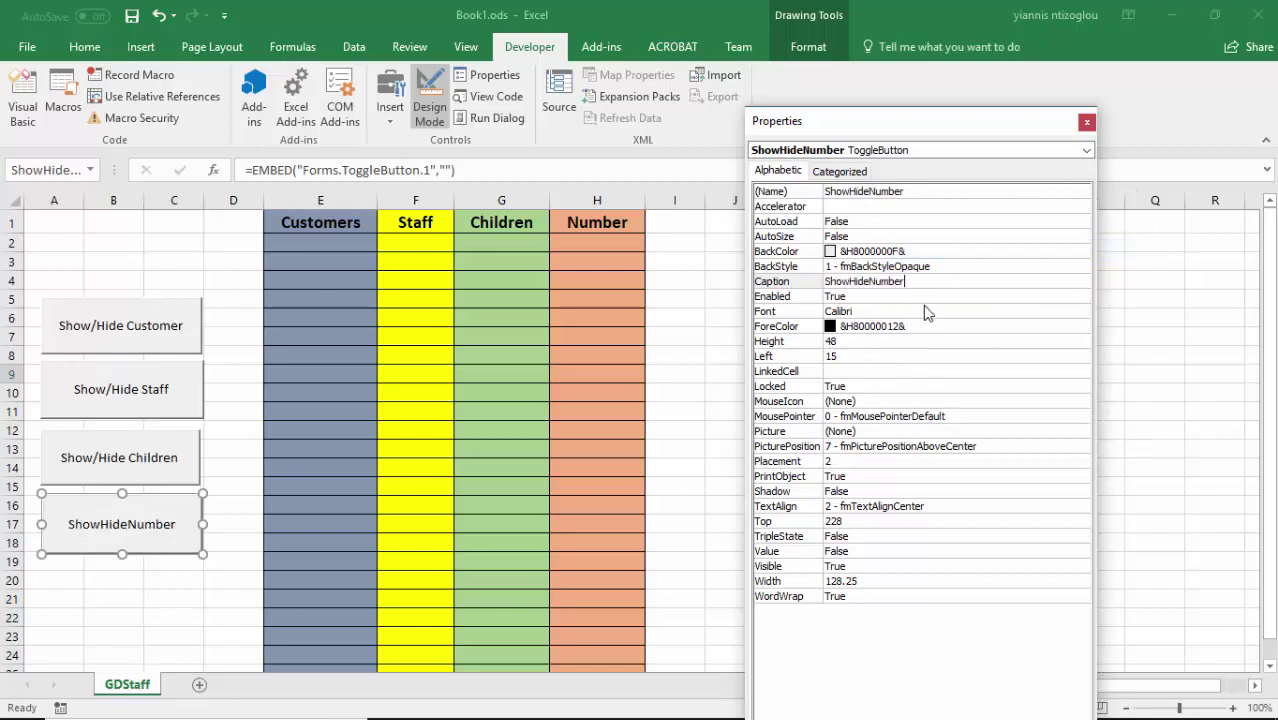
click(850, 283)
text(/)
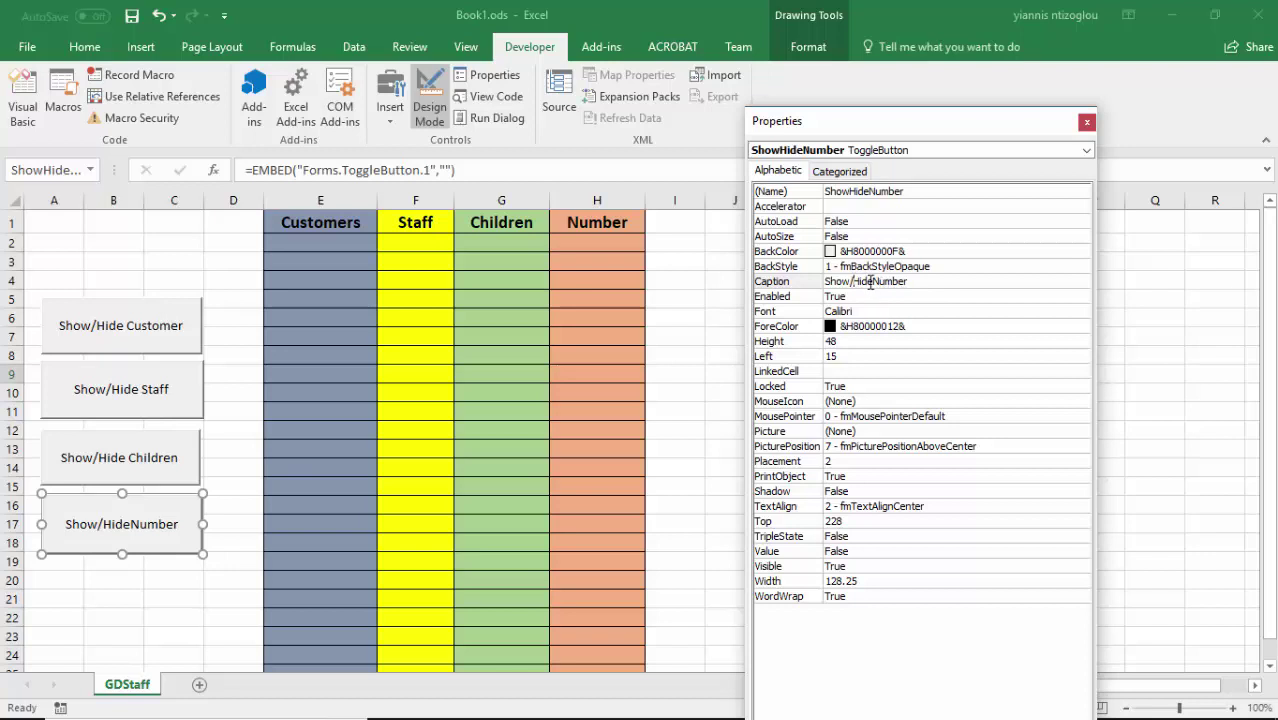
click(876, 283)
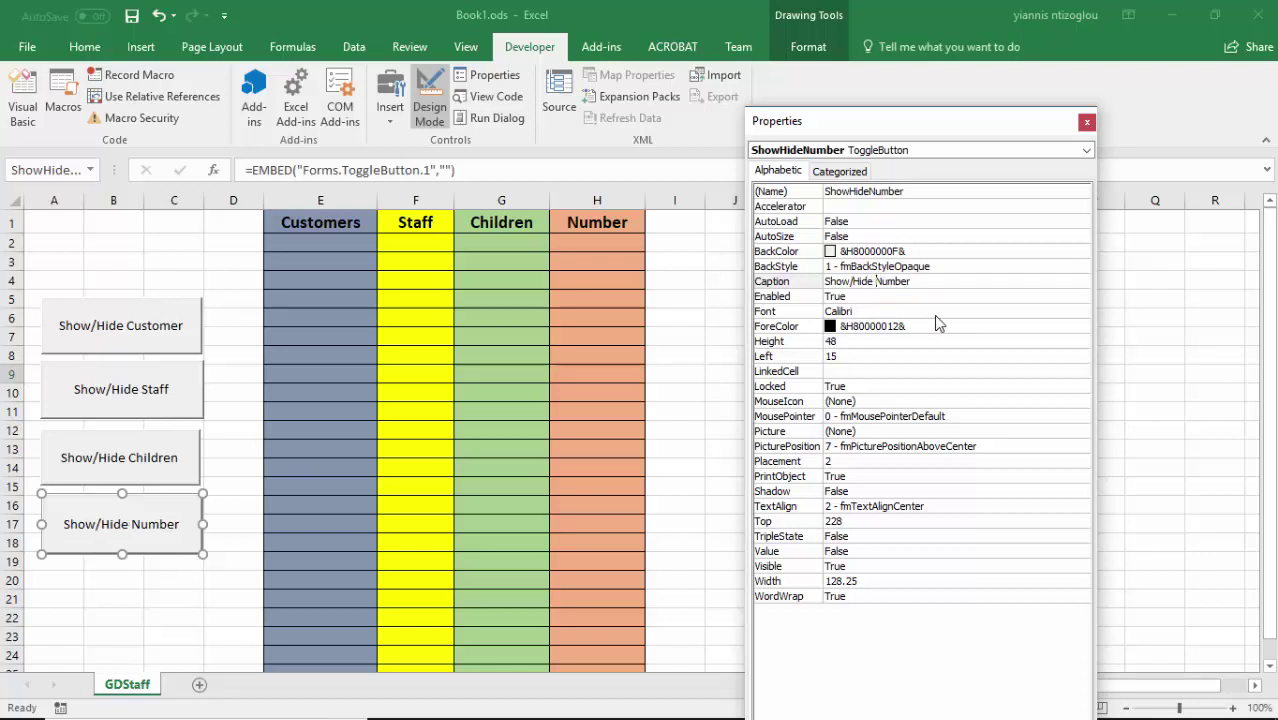
click(1087, 121)
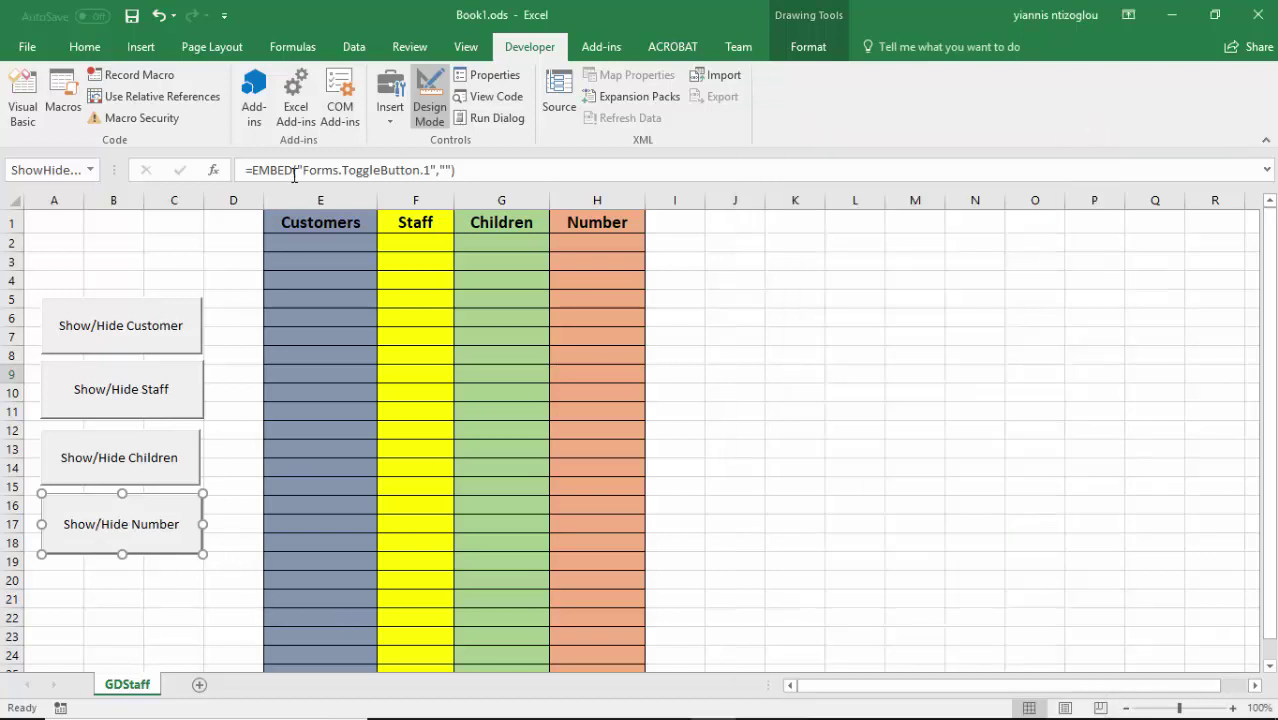
In the sheet's code, add blank lines below the ShowHideChildren_Click procedure.
click(22, 100)
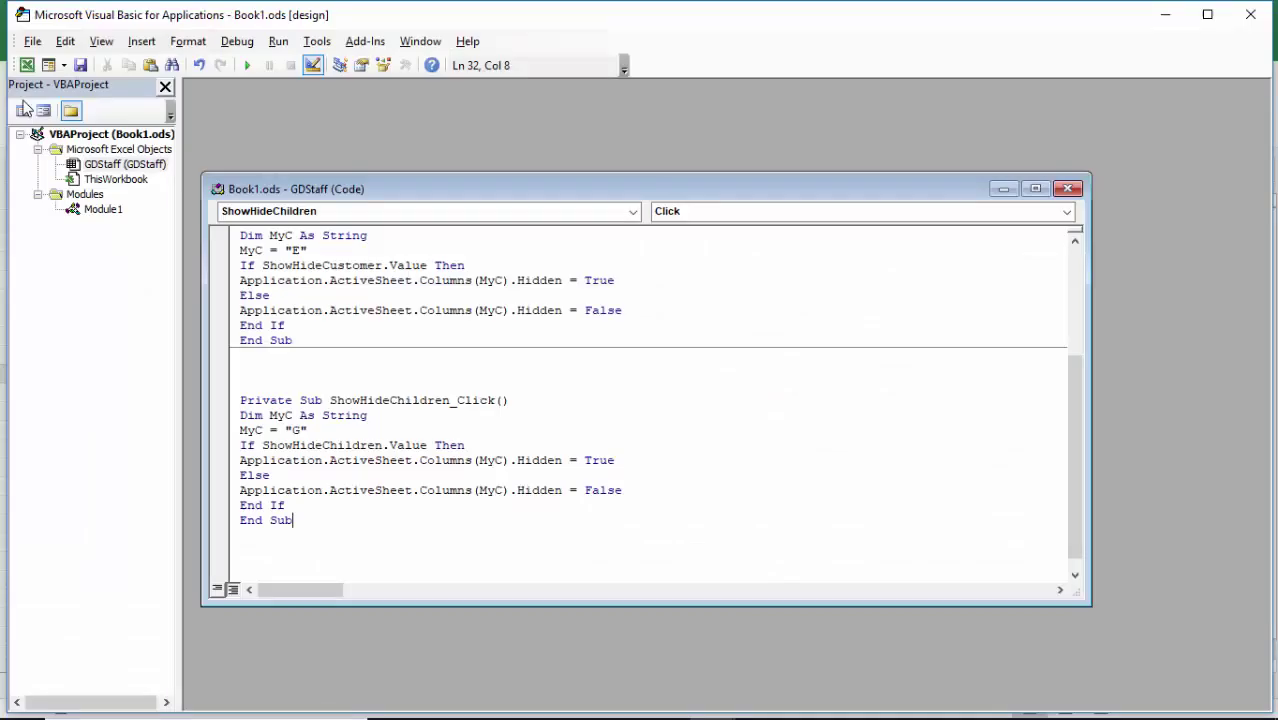
scroll(346, 536, down, 1)
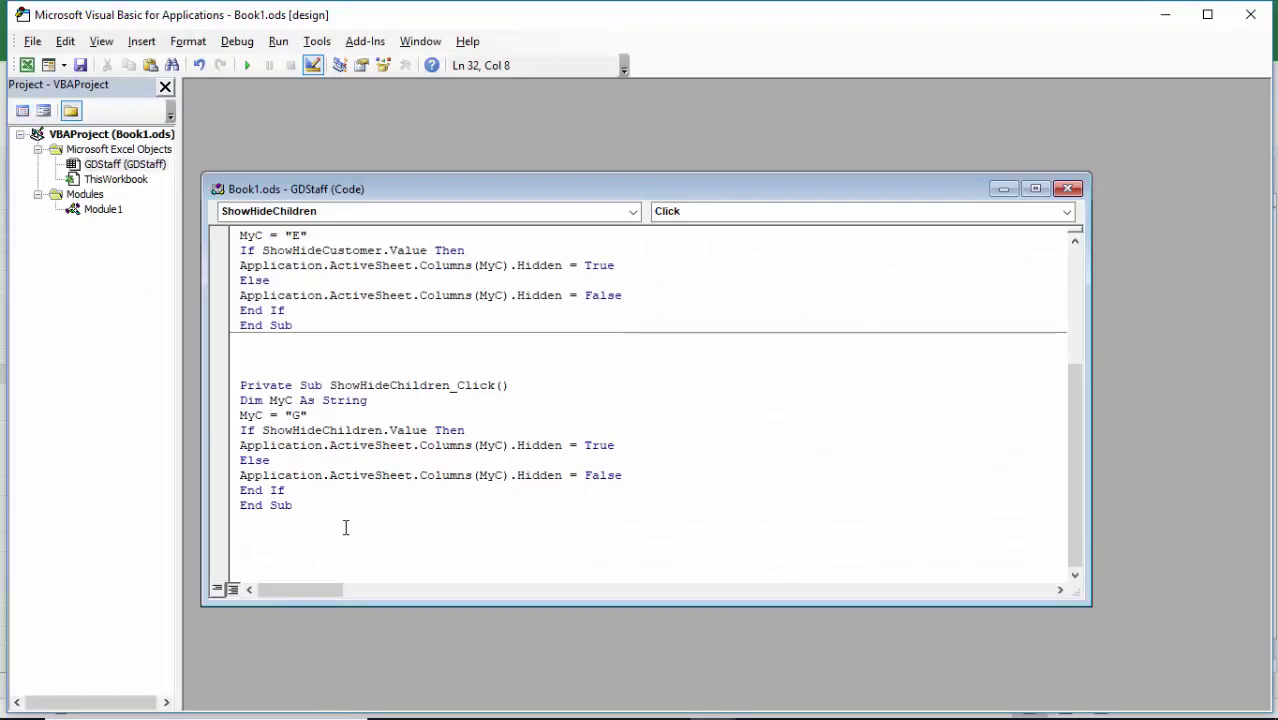
key(Return)
key(ctrl+v)
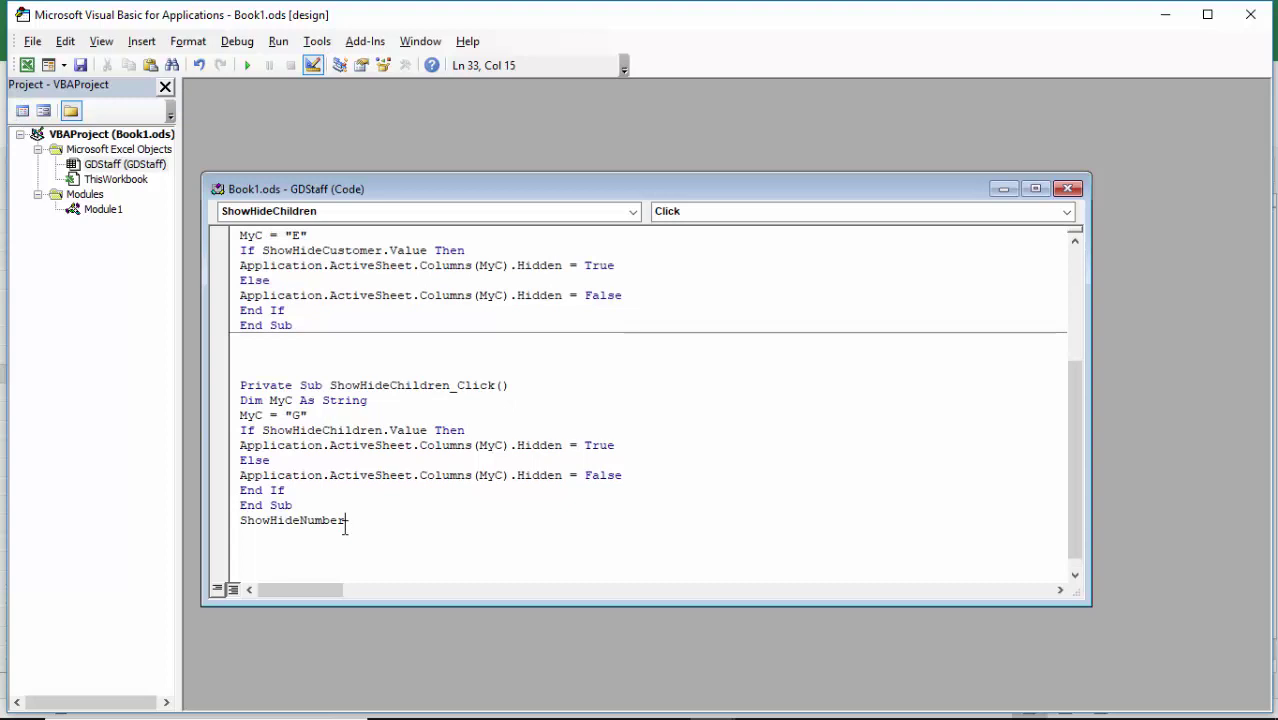
click(326, 510)
key(Return)
key(Return)
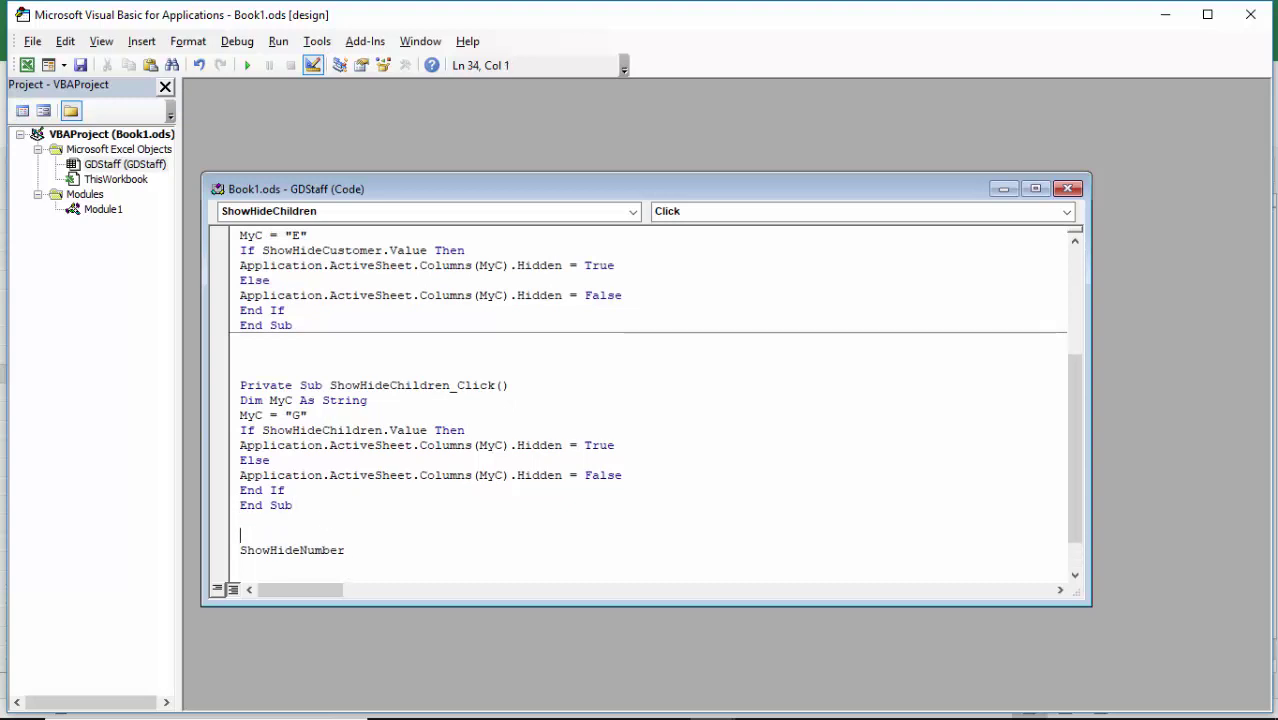
Copy the ShowHideChildren_Click procedure and paste a duplicate below it.
drag(298, 507, 218, 392)
right_click(270, 428)
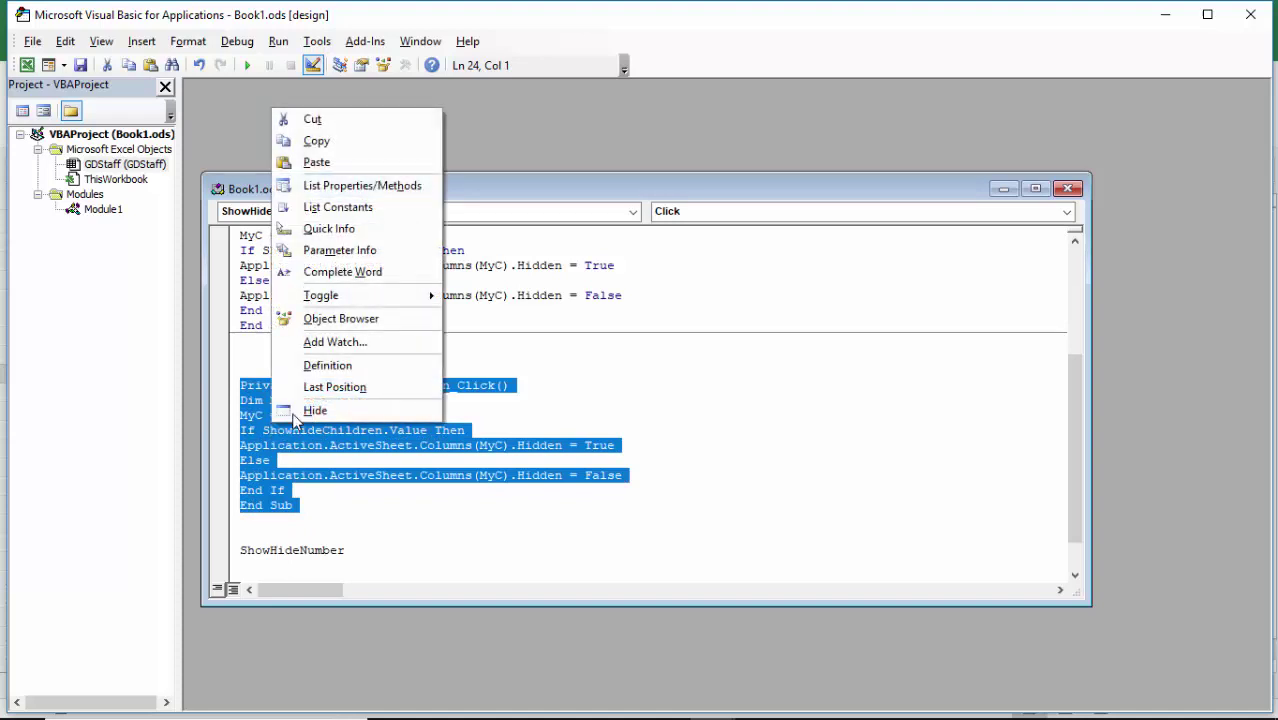
click(336, 141)
scroll(376, 456, down, 1)
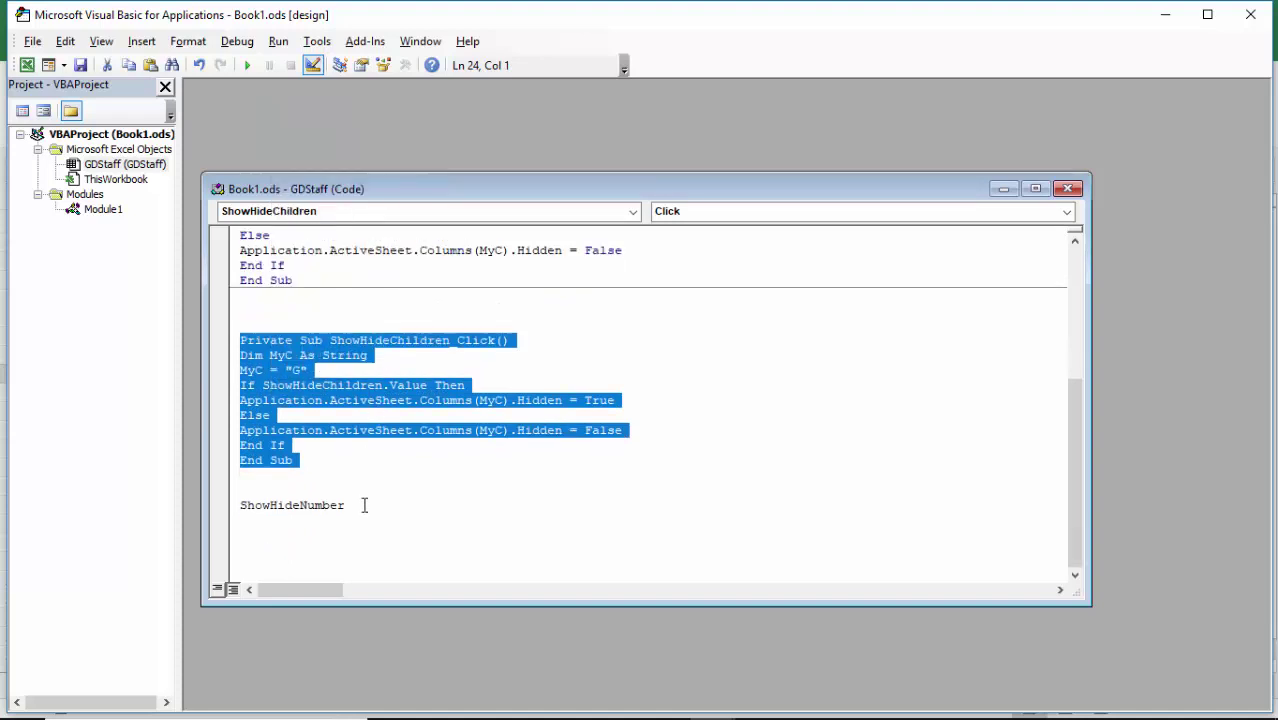
click(376, 513)
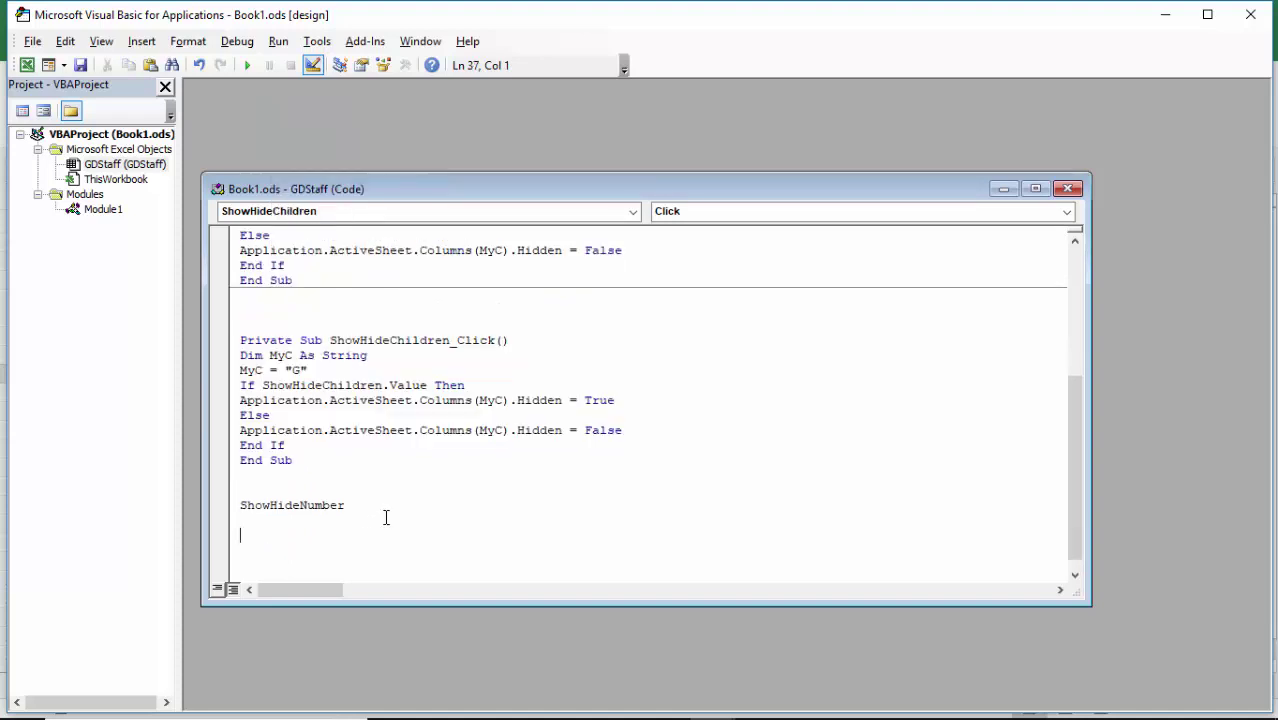
key(ctrl+v)
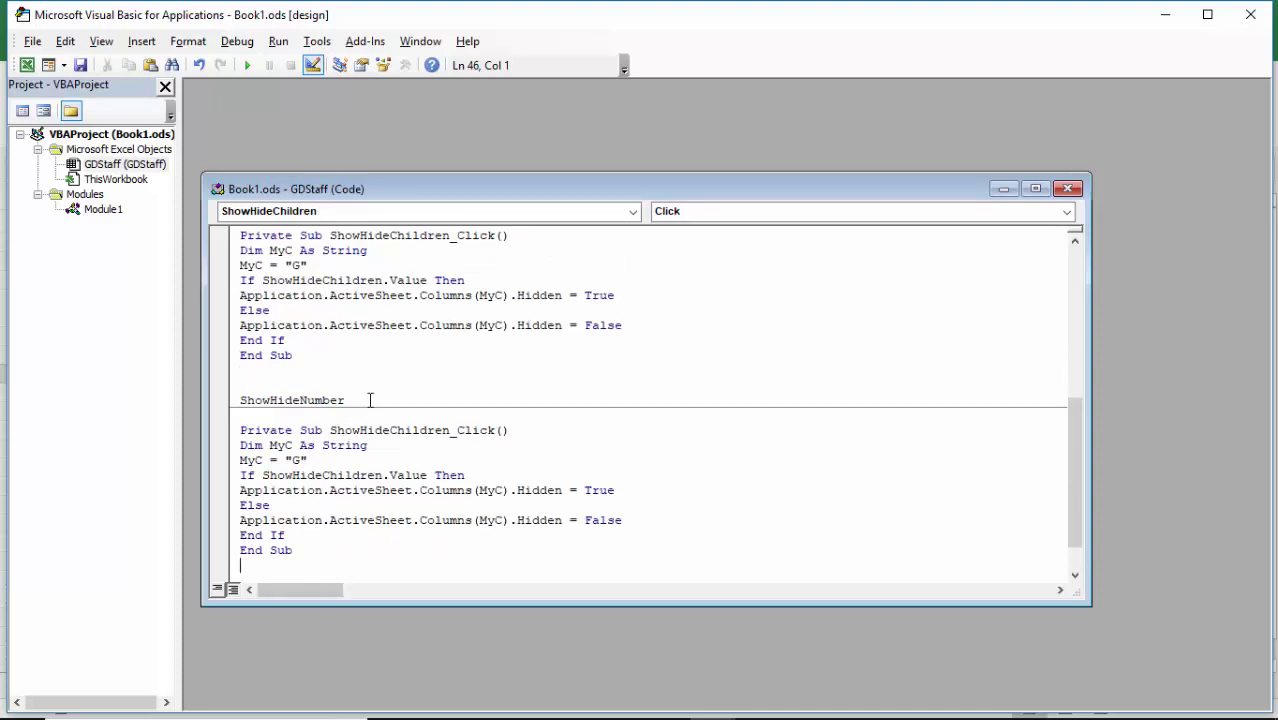
Rename the duplicated procedure to ShowHideNumber_Click.
drag(370, 400, 187, 402)
right_click(289, 408)
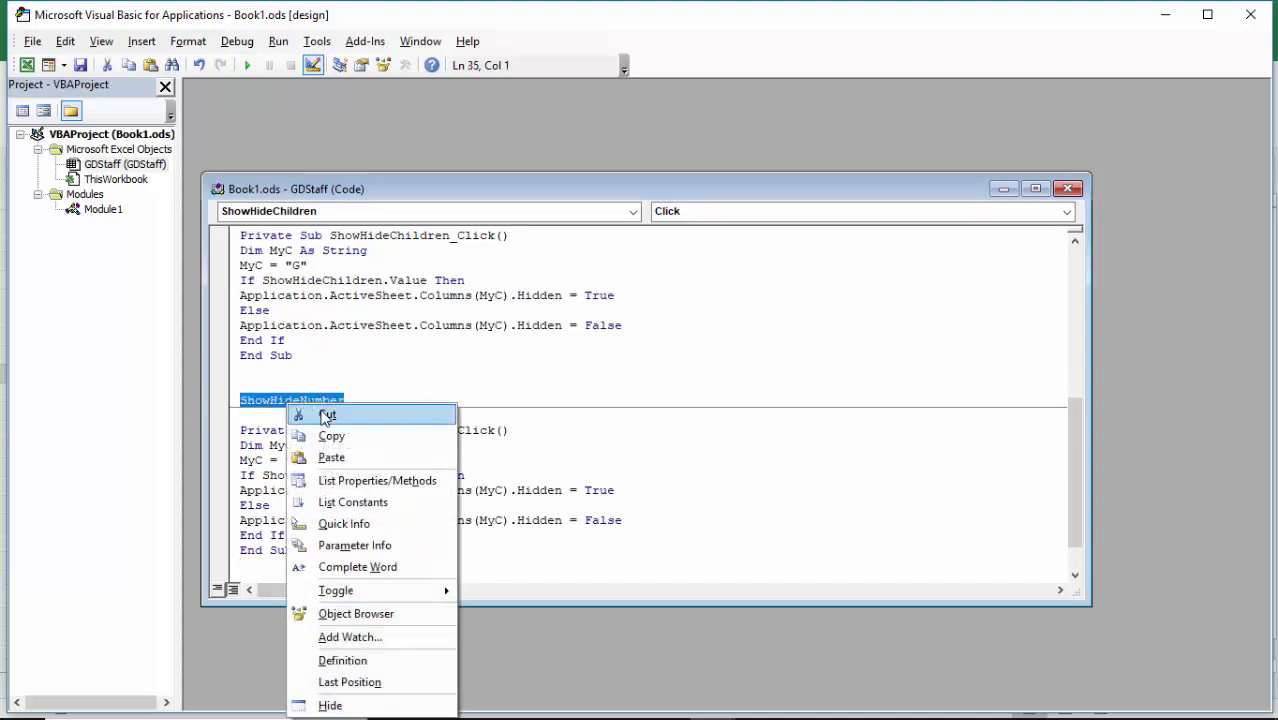
click(314, 414)
drag(330, 430, 453, 432)
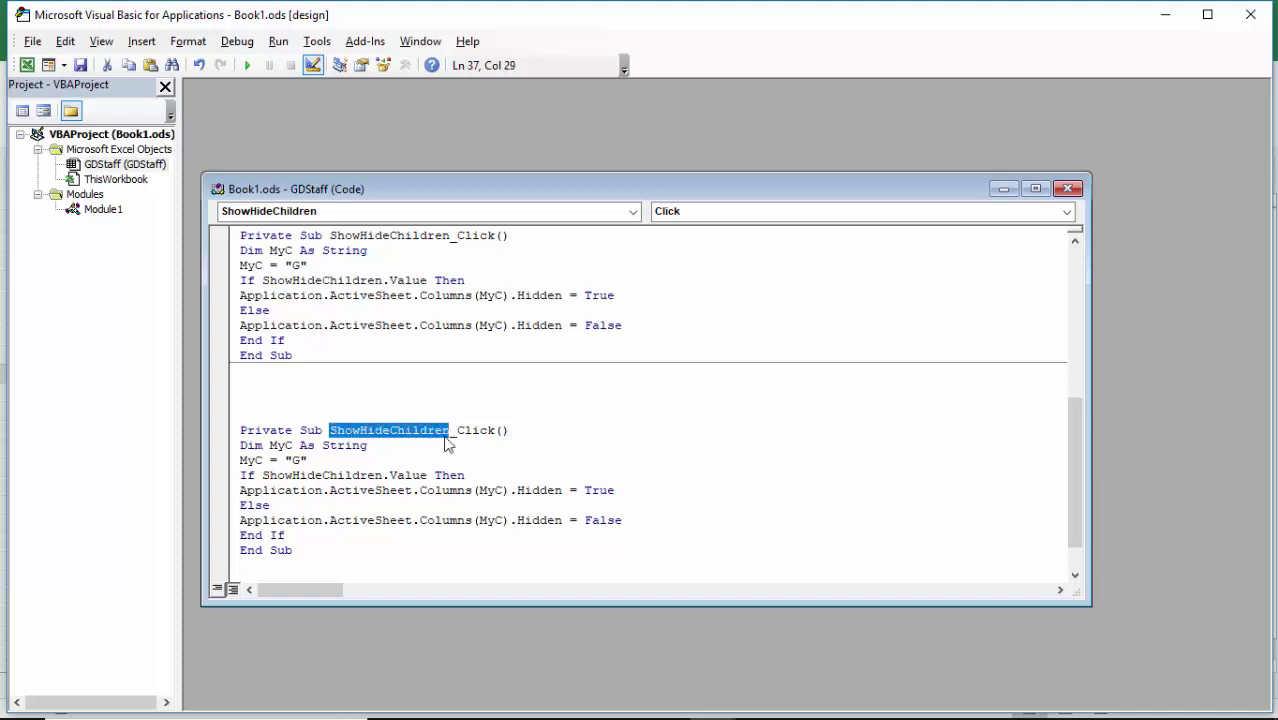
right_click(401, 436)
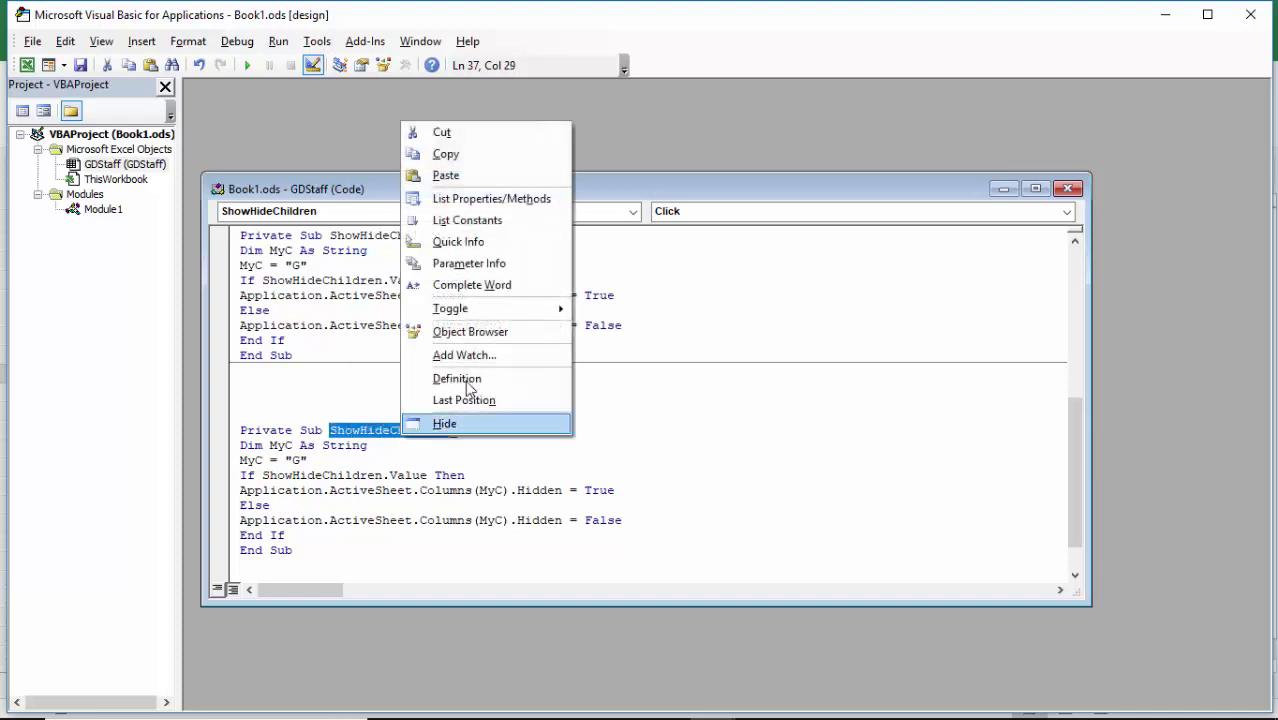
click(446, 176)
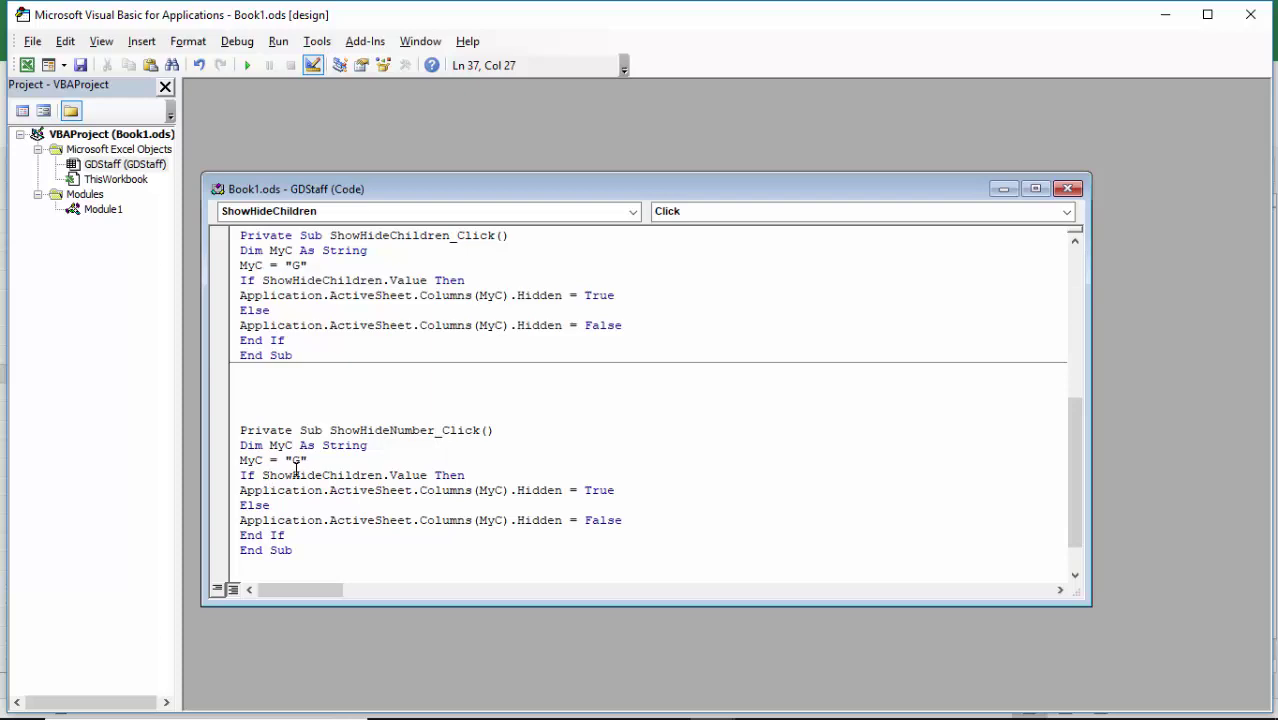
Change the column letter in MyC and make the Value check test ShowHideNumber.
click(1165, 14)
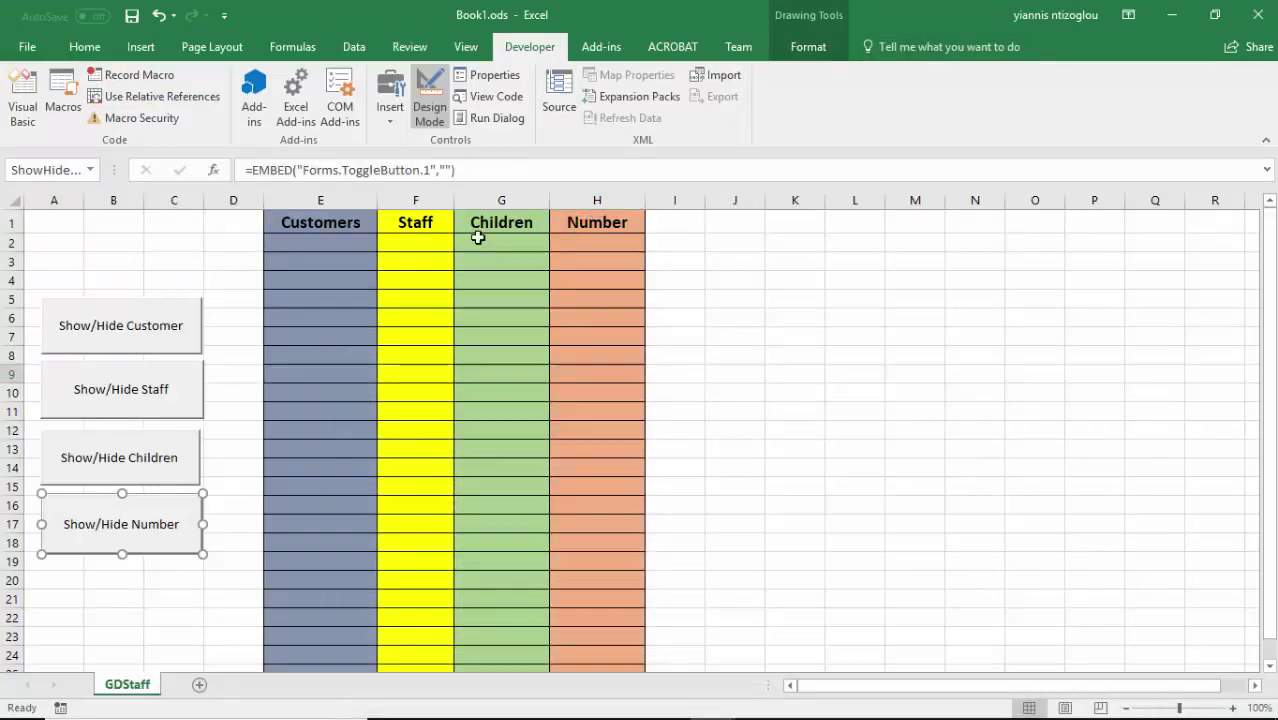
click(14, 105)
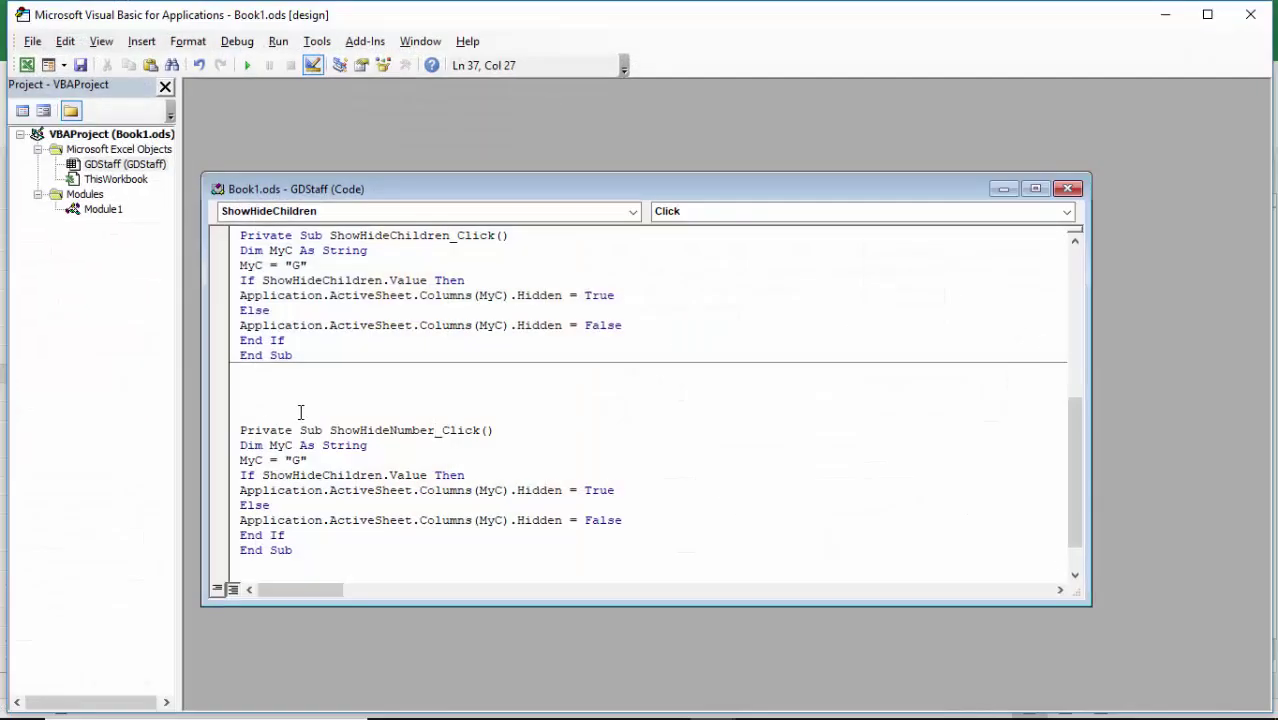
double_click(295, 460)
text(F)
drag(262, 475, 390, 481)
click(329, 475)
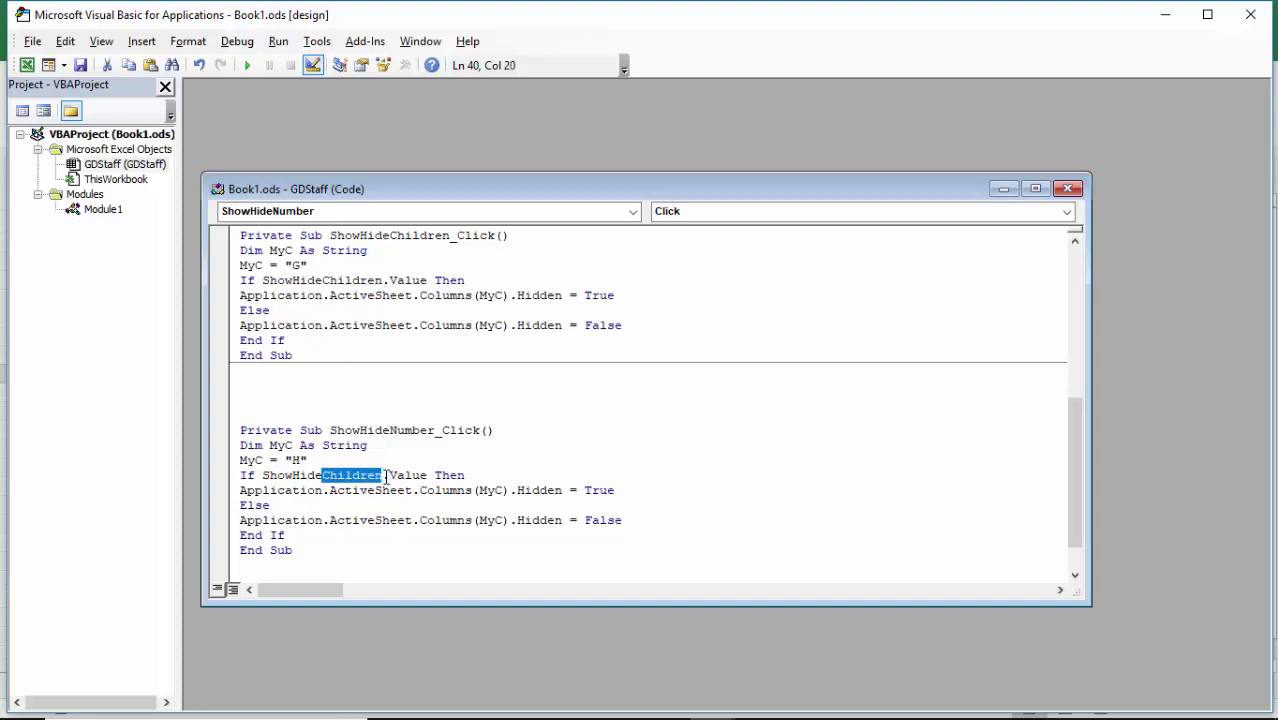
key(BackSpace)
text(Number)
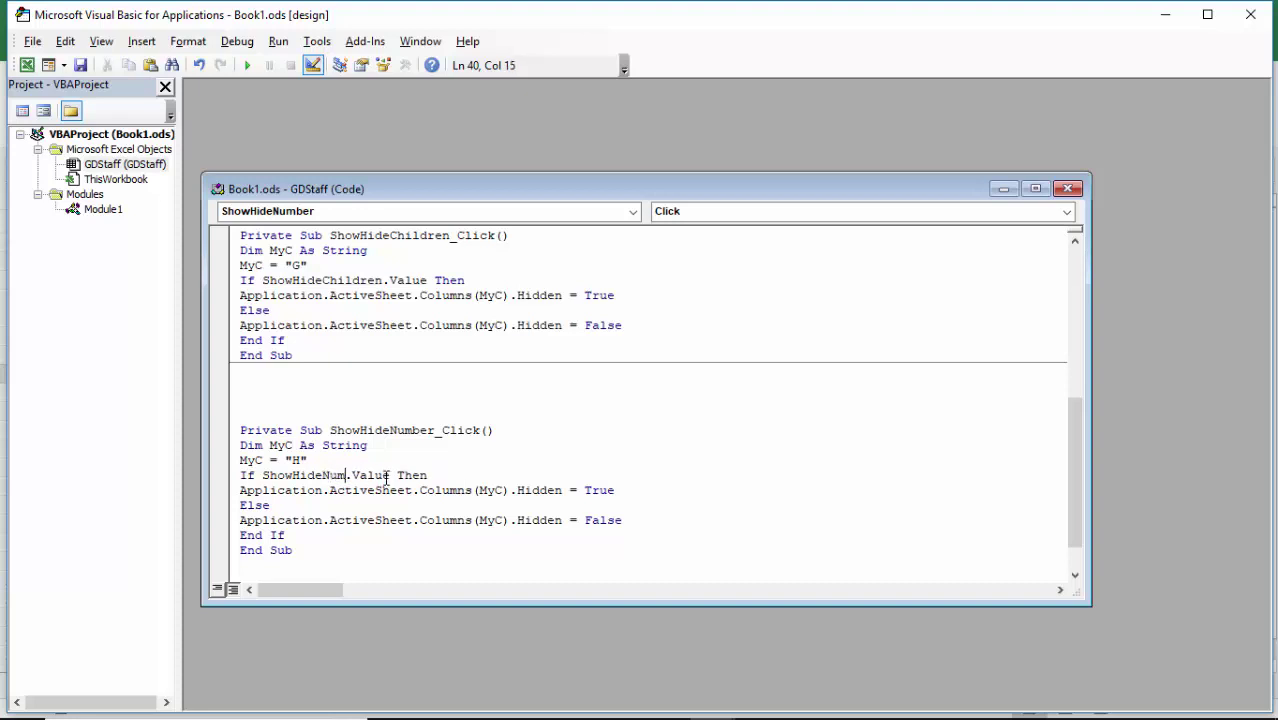
click(488, 543)
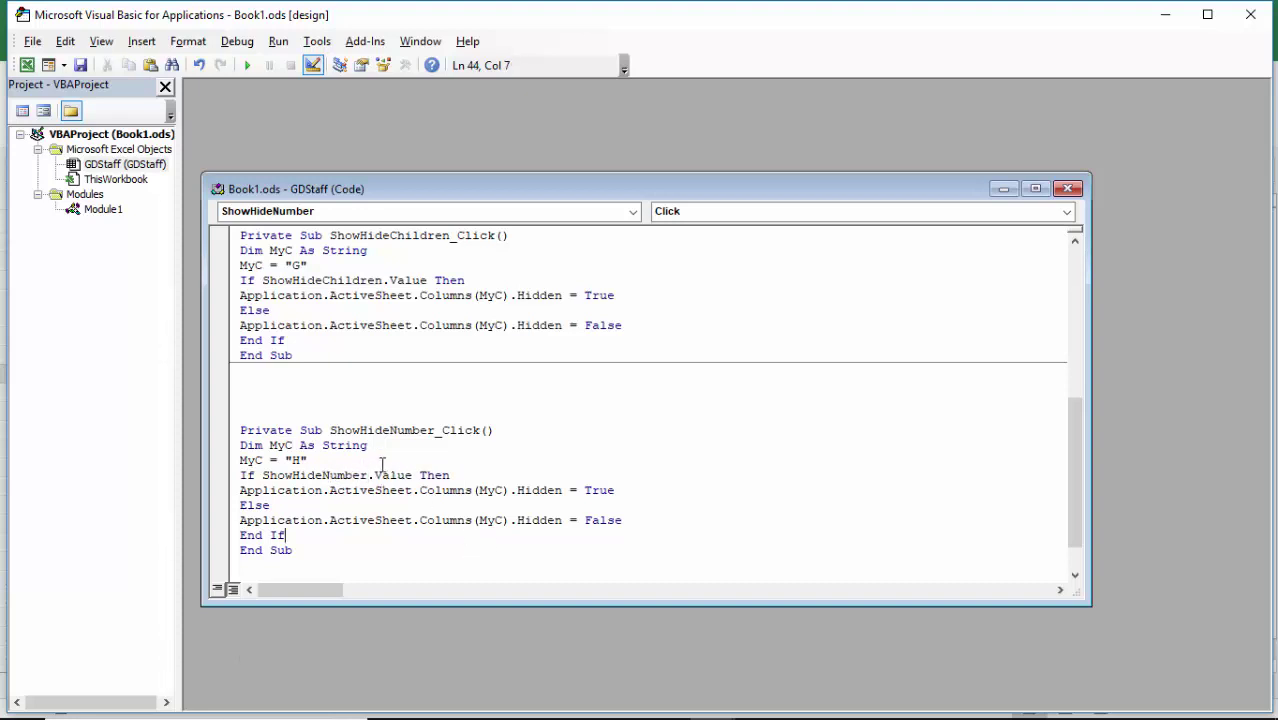
click(307, 477)
click(302, 506)
Close the VBA editor and turn off Design Mode.
click(1240, 20)
click(436, 464)
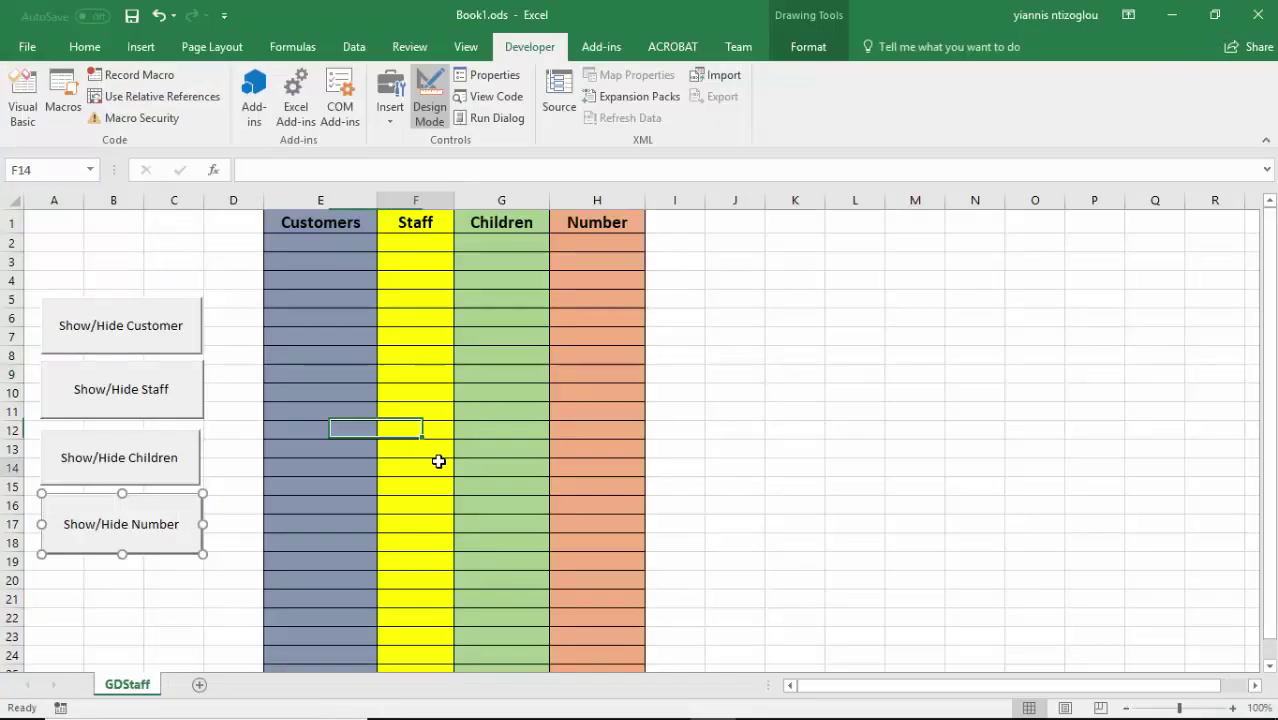
click(436, 97)
drag(260, 482, 245, 505)
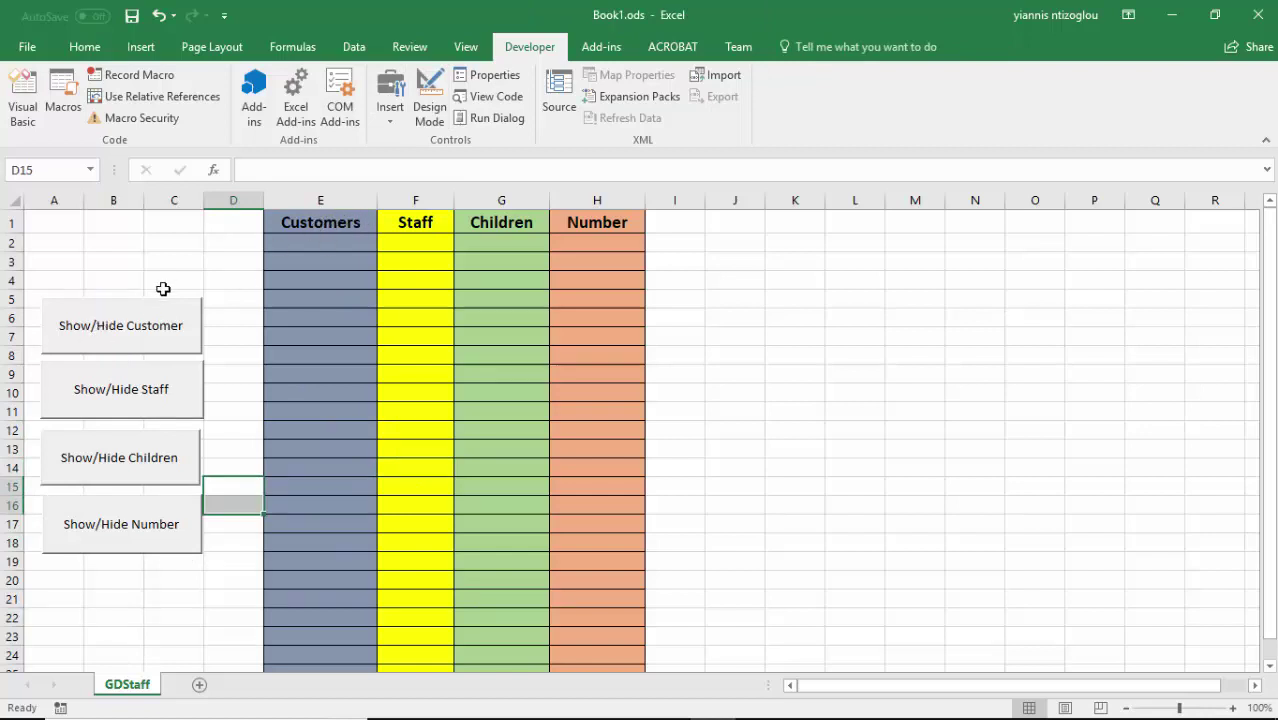
Test the Customers, Staff, Children and Number toggles, each hiding then restoring its column.
click(116, 342)
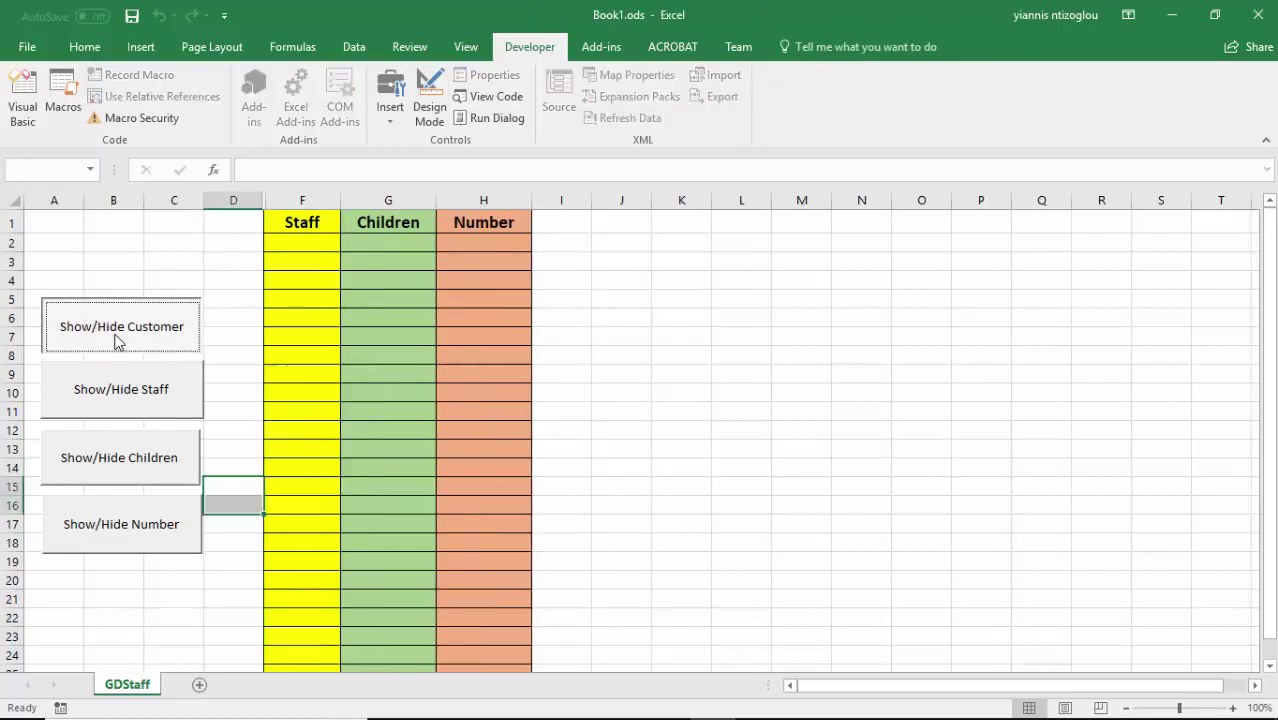
click(128, 332)
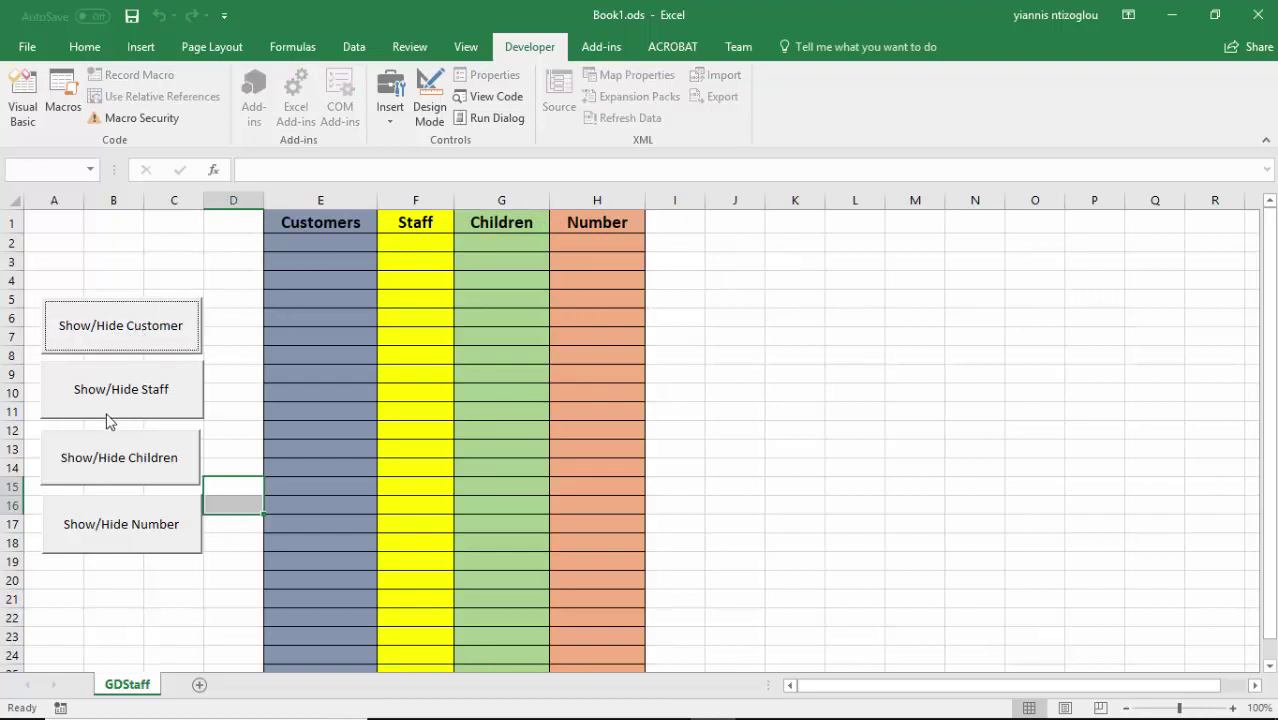
click(141, 402)
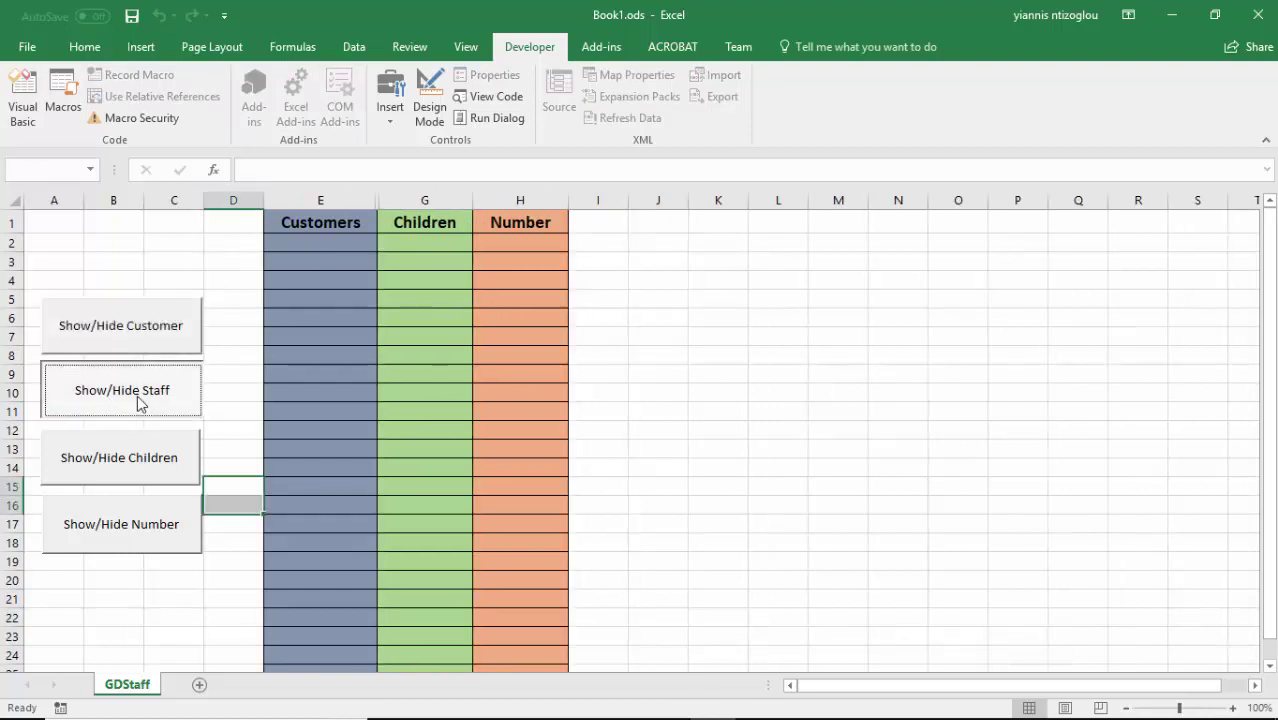
click(141, 402)
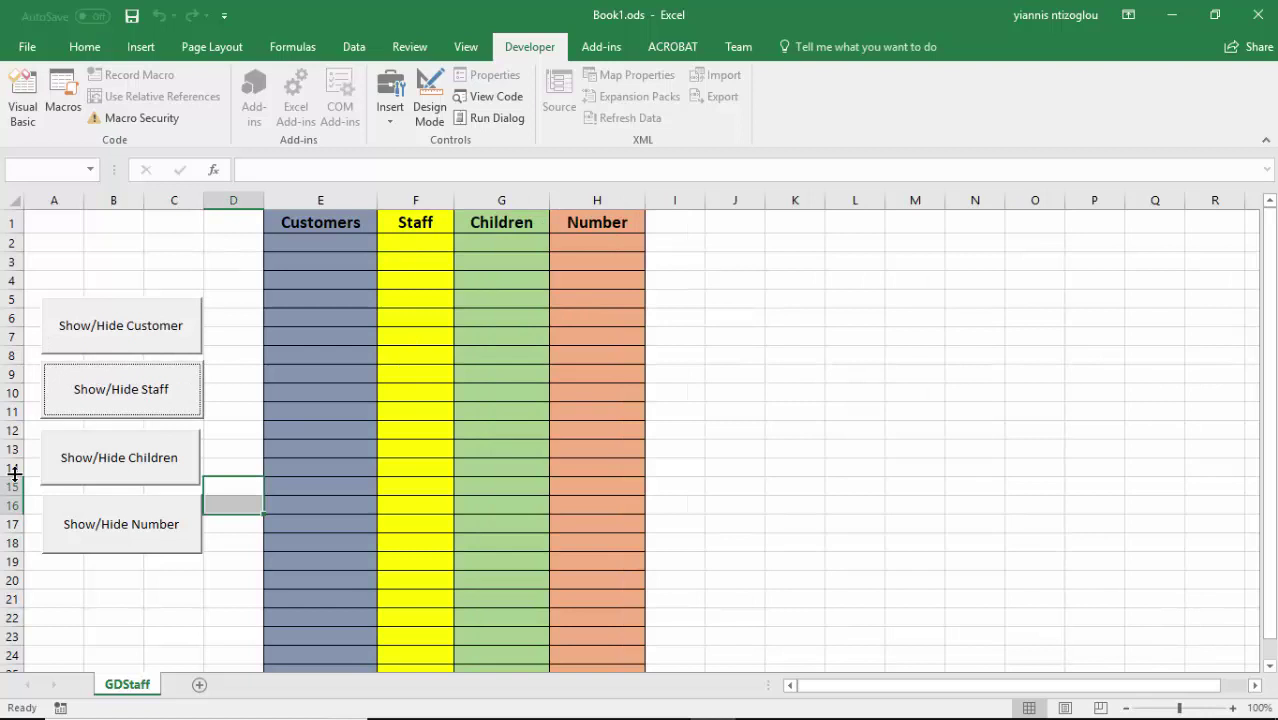
click(113, 470)
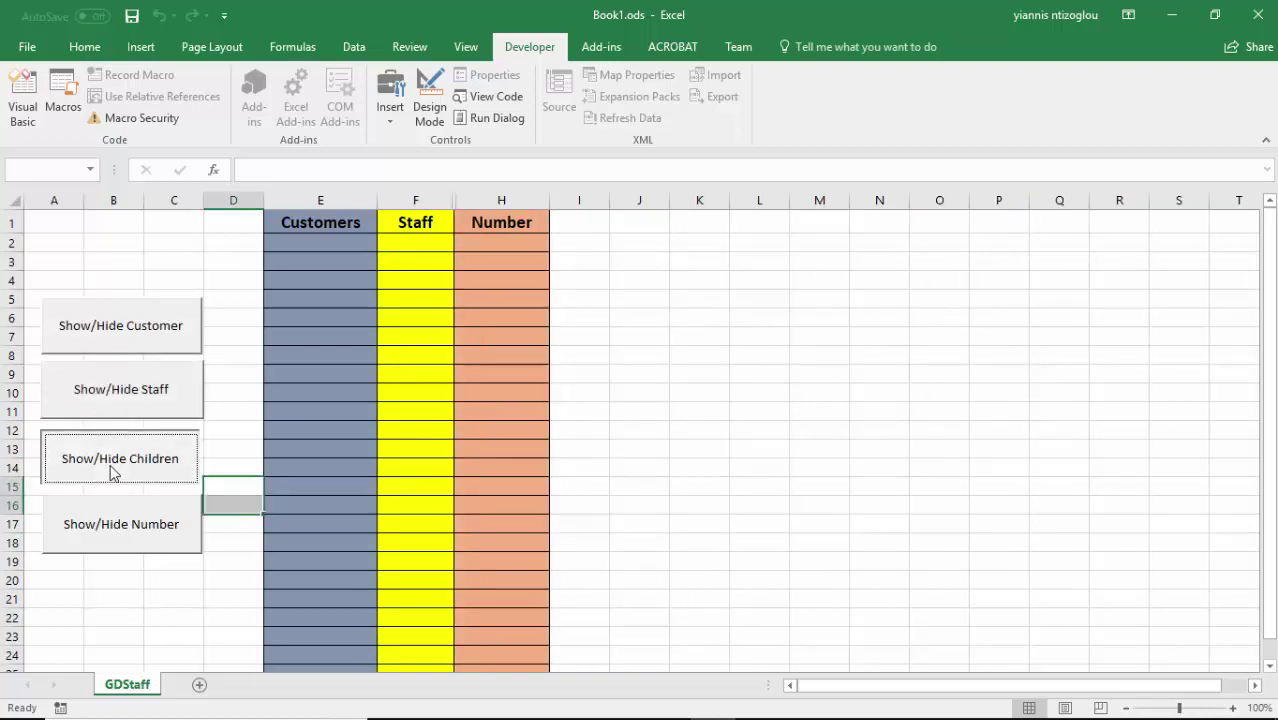
click(113, 473)
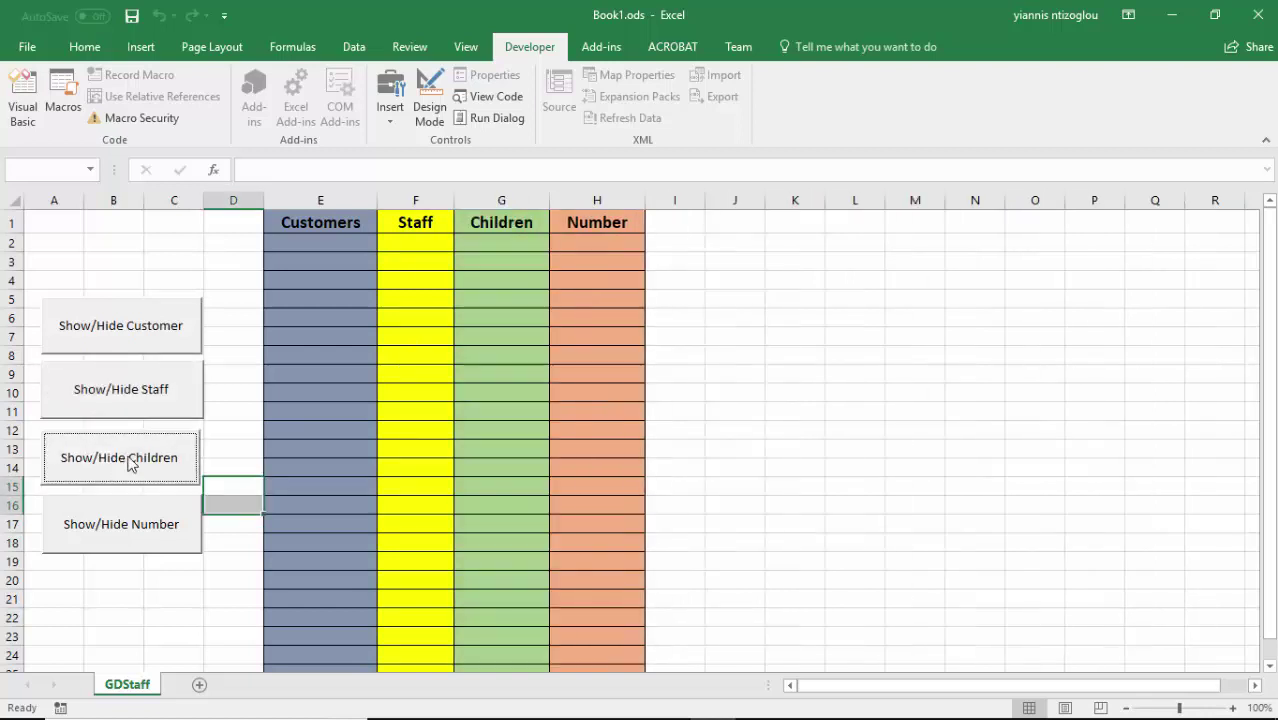
click(115, 535)
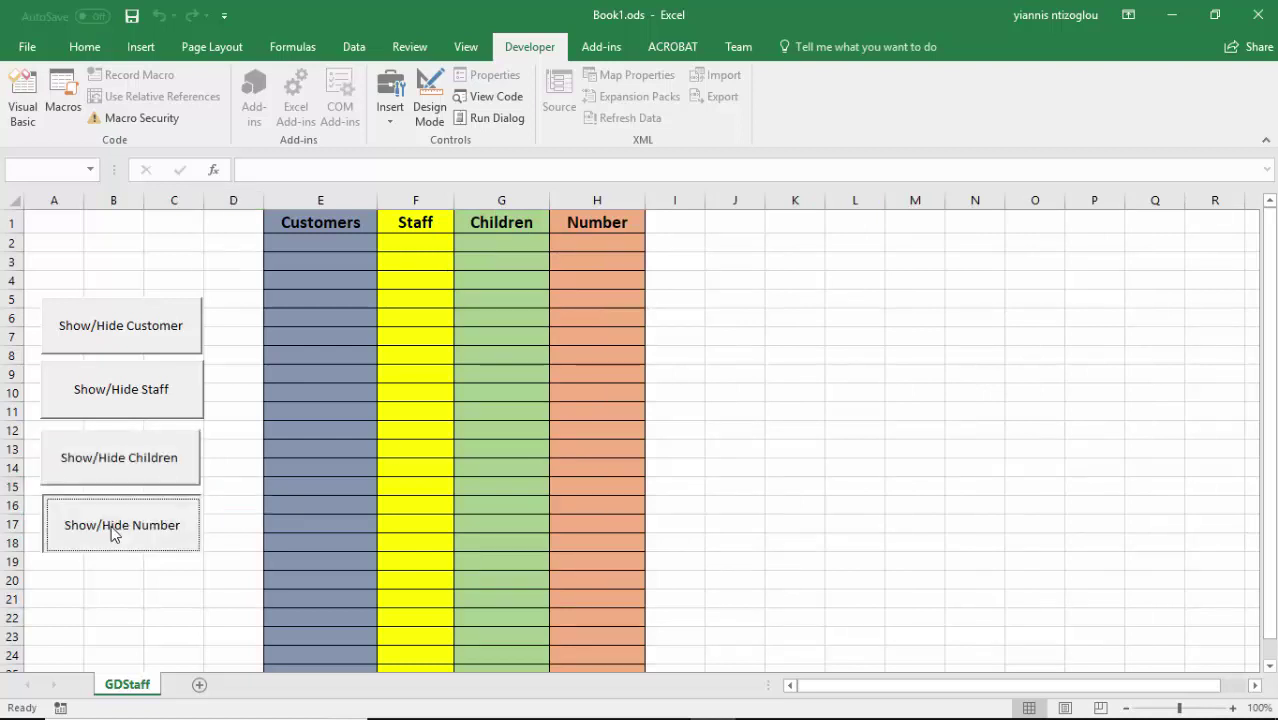
click(115, 535)
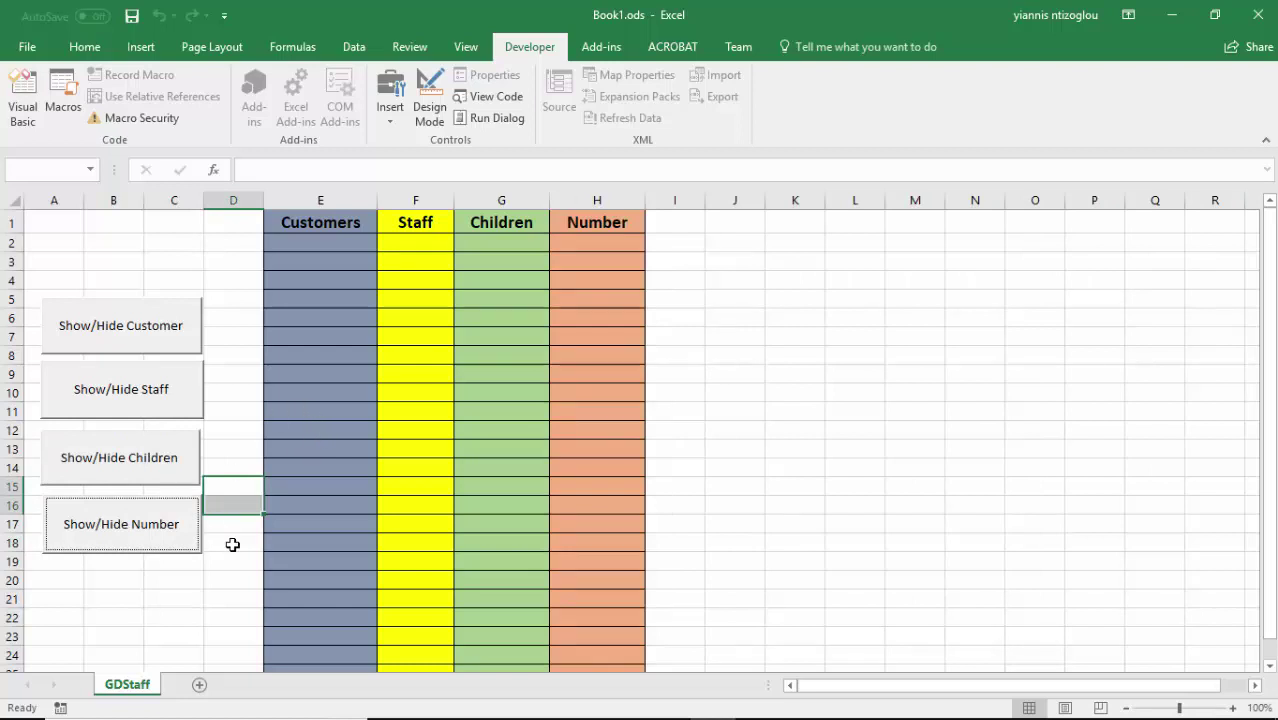
click(237, 634)
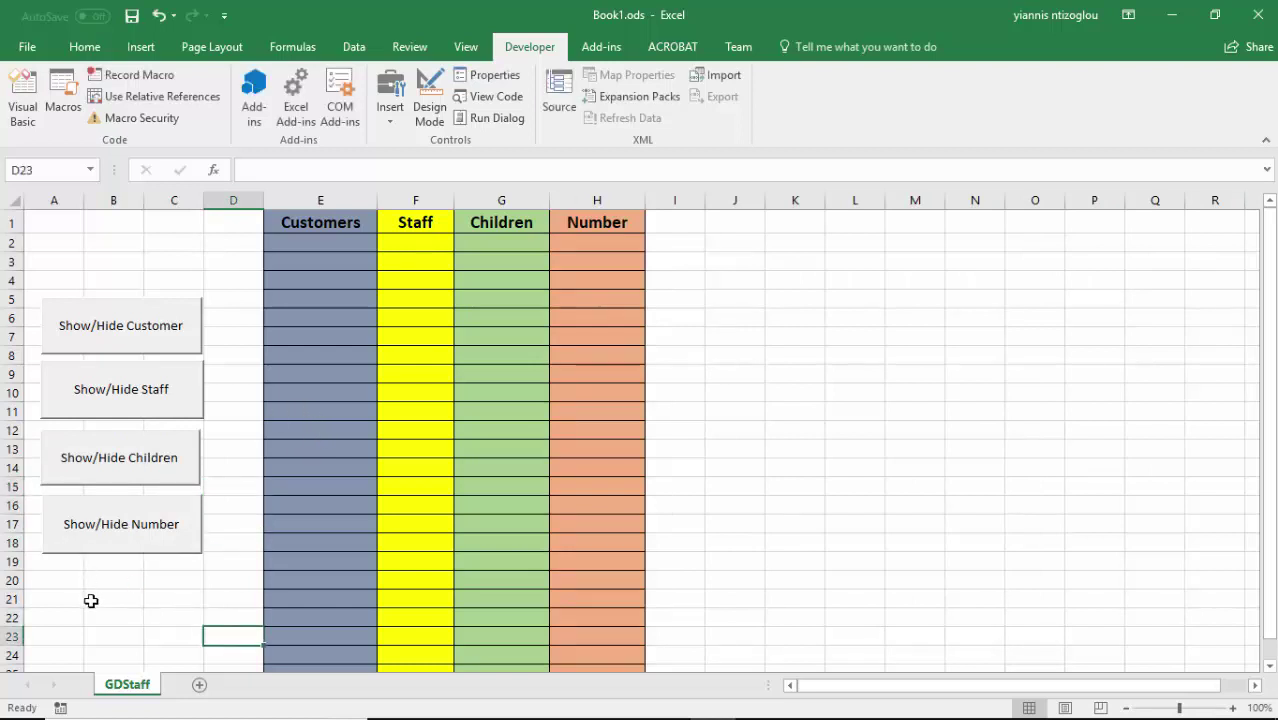